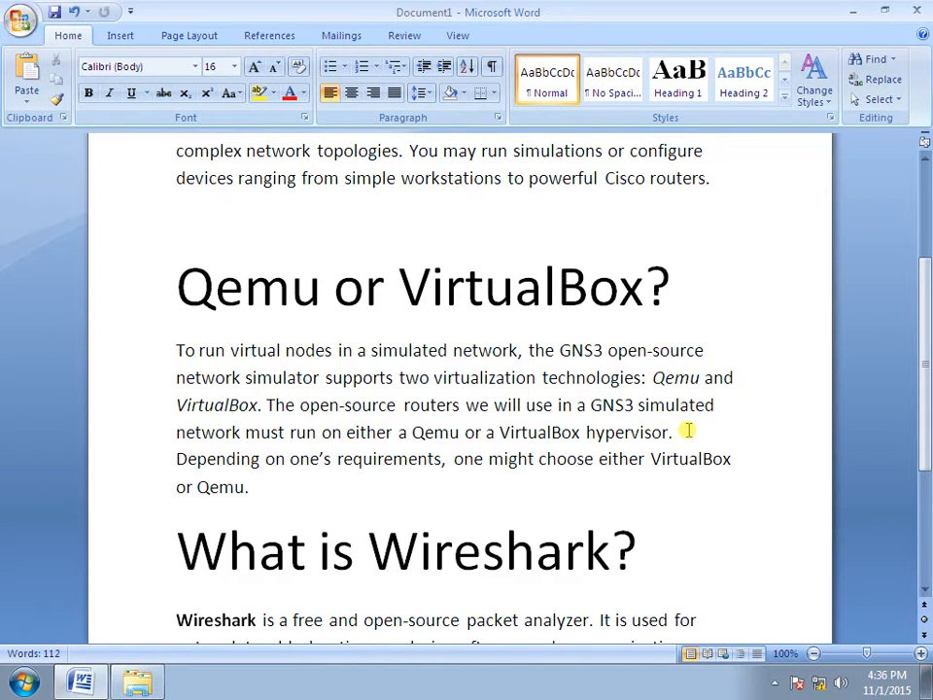
Step: Read the document's Wireshark section, return to its beginning and minimize the document window
scroll(681, 388, "down", 3)
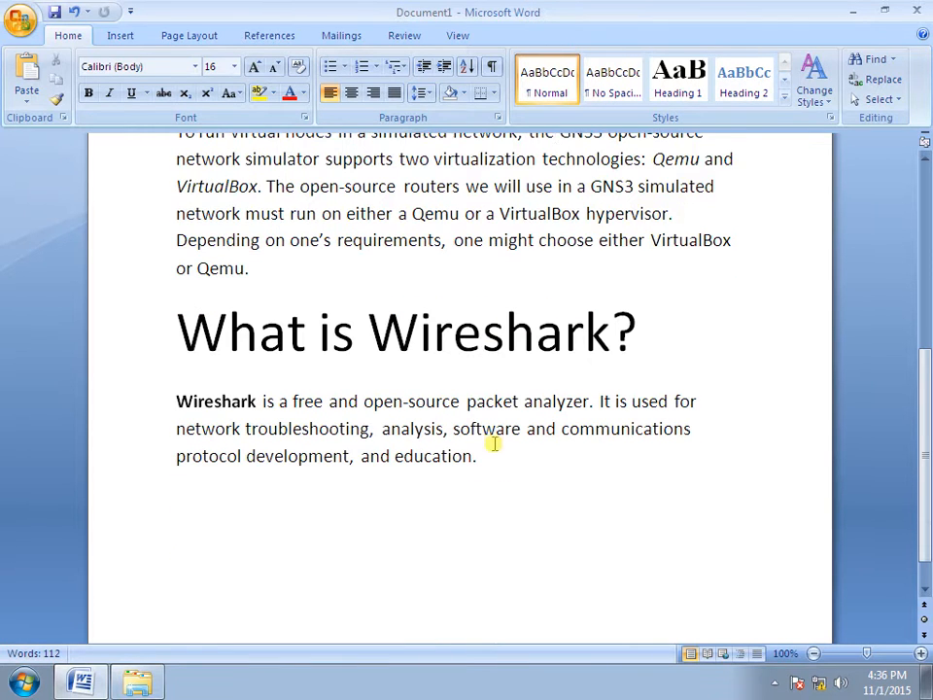
mouse_move(175, 395)
left_mouse_down()
mouse_move(438, 427)
mouse_move(489, 454)
left_mouse_up()
left_click(489, 454)
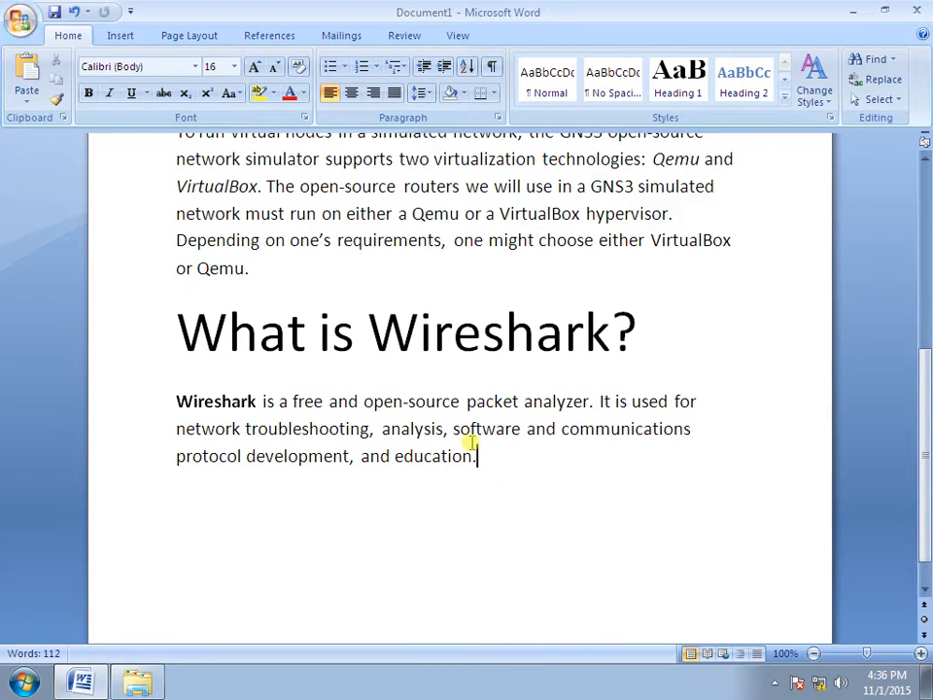
scroll(467, 440, "up", 5)
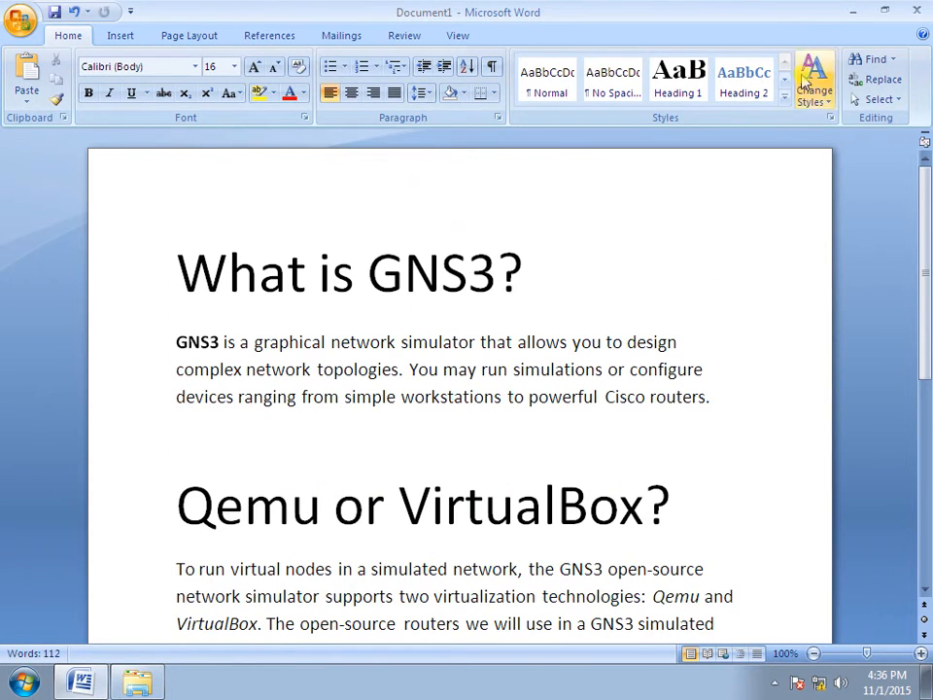
left_click(852, 10)
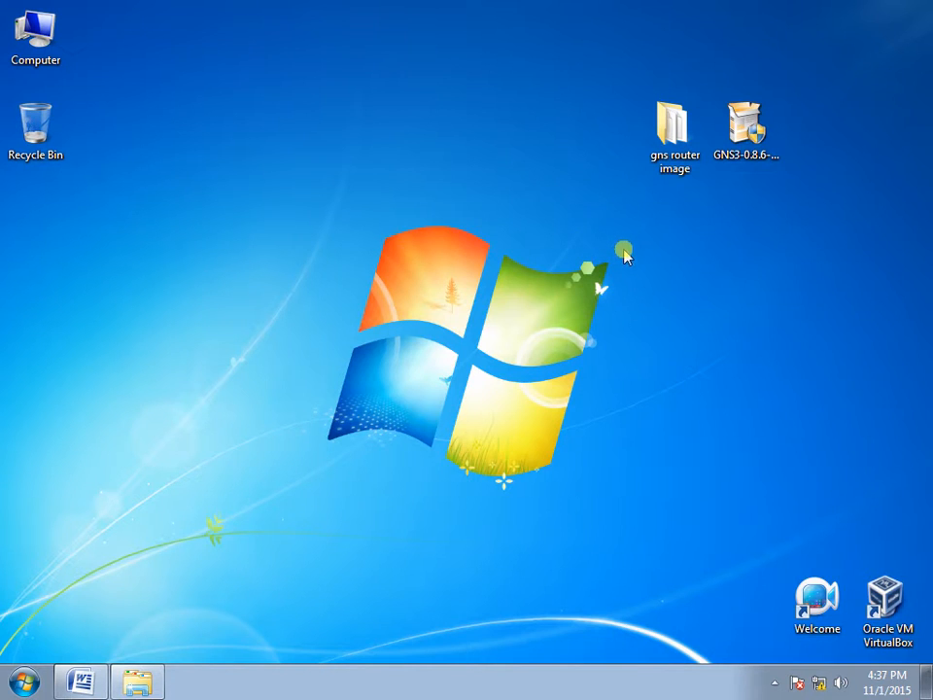
Step: Open the gns router image folder on the desktop and examine the c2691, c3725 and c7200 router image files
left_click(758, 143)
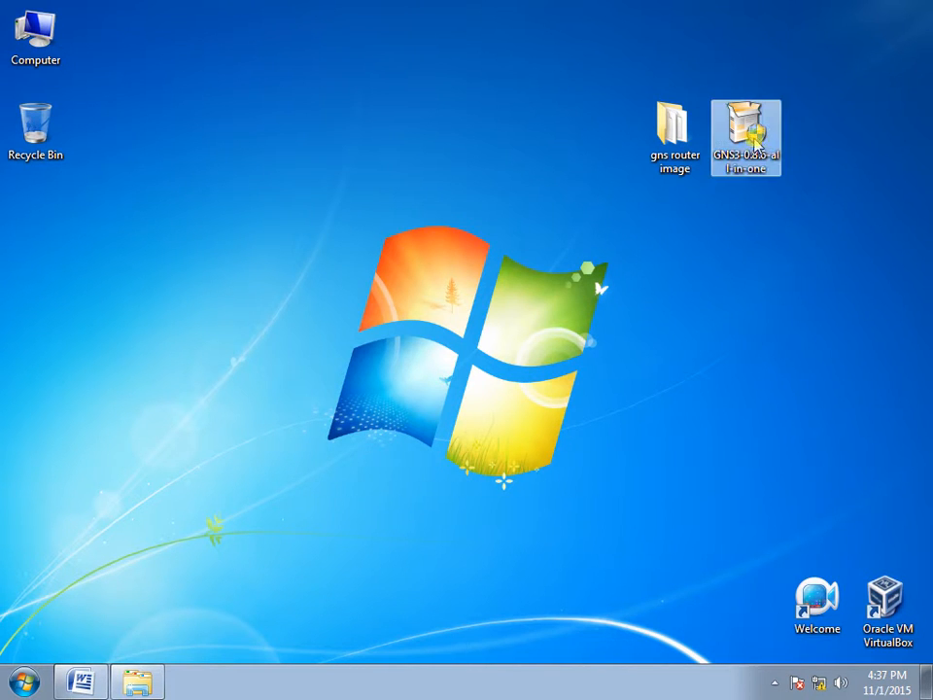
left_click(686, 170, "ctrl")
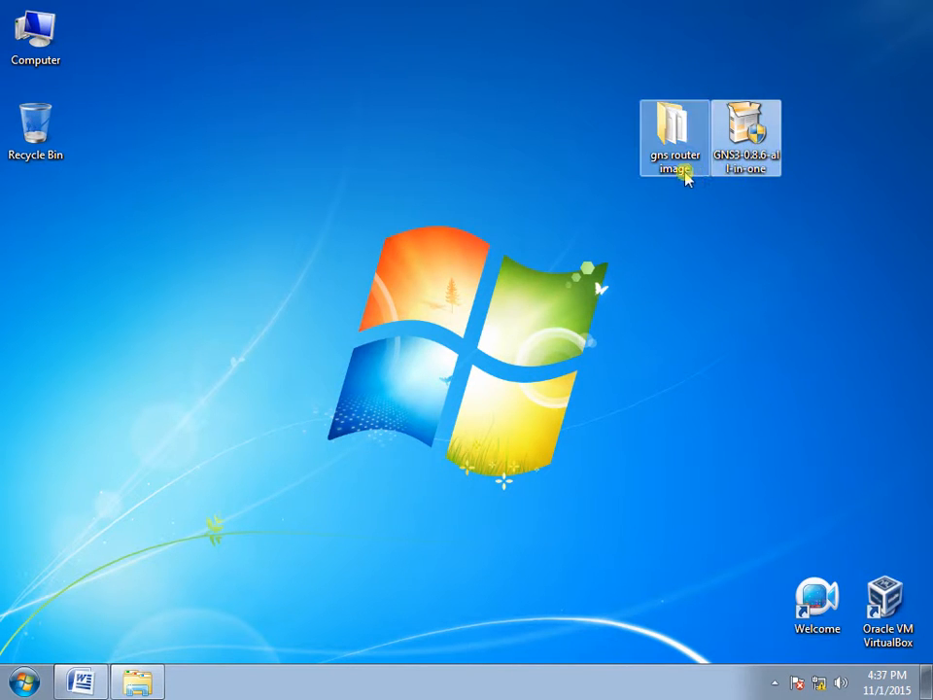
left_click(645, 146)
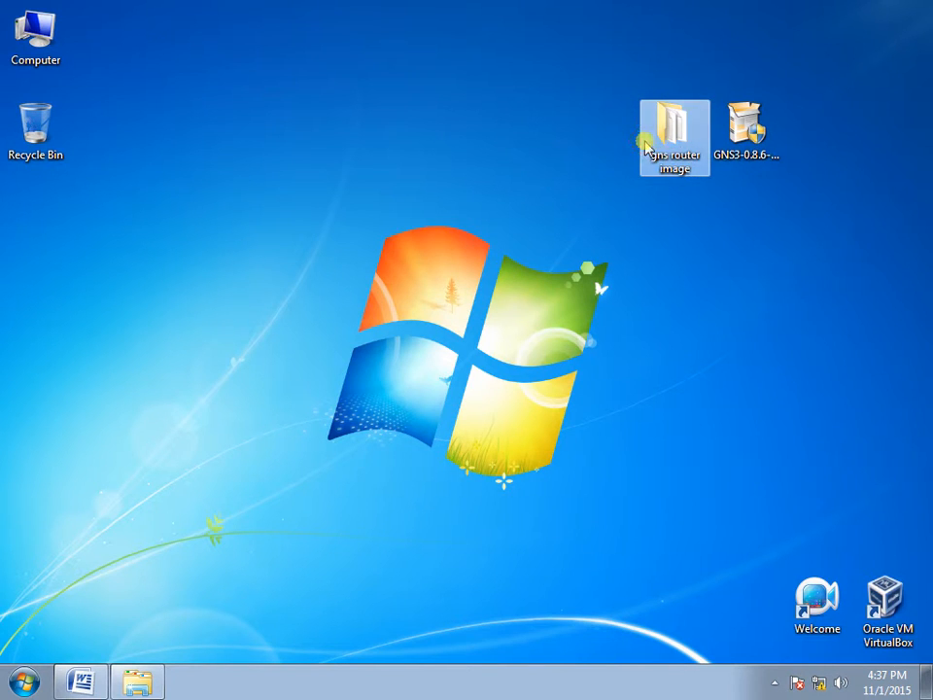
double_click(667, 166)
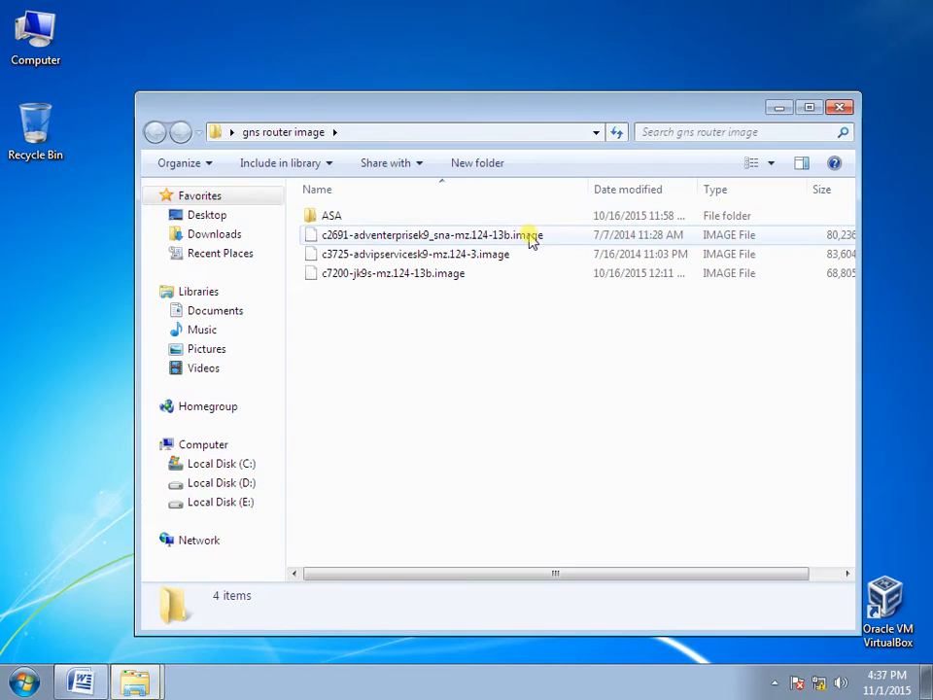
left_click(355, 239)
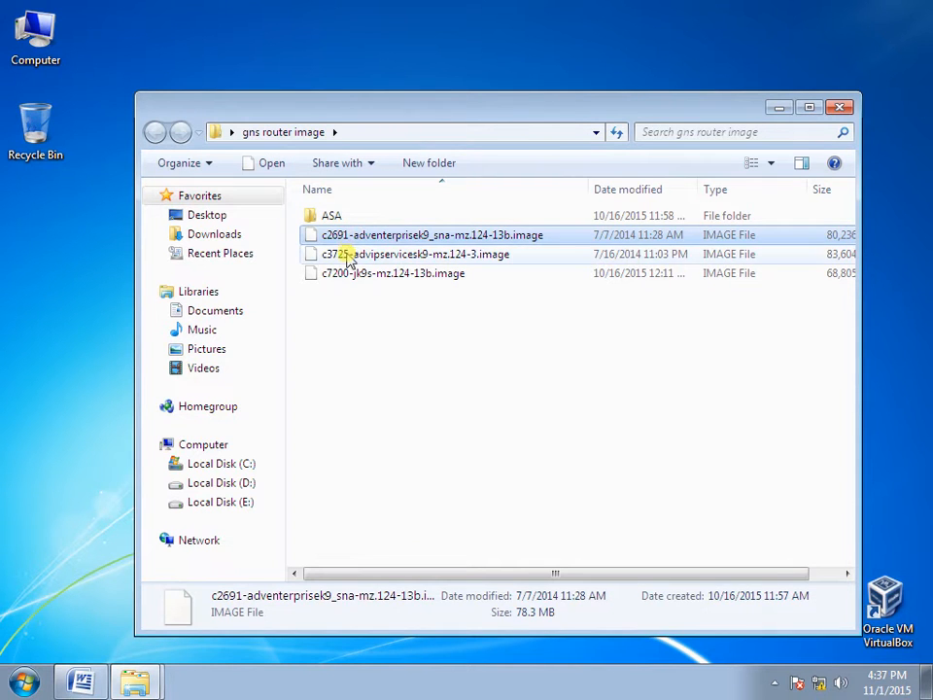
left_click(351, 256)
left_click(348, 278)
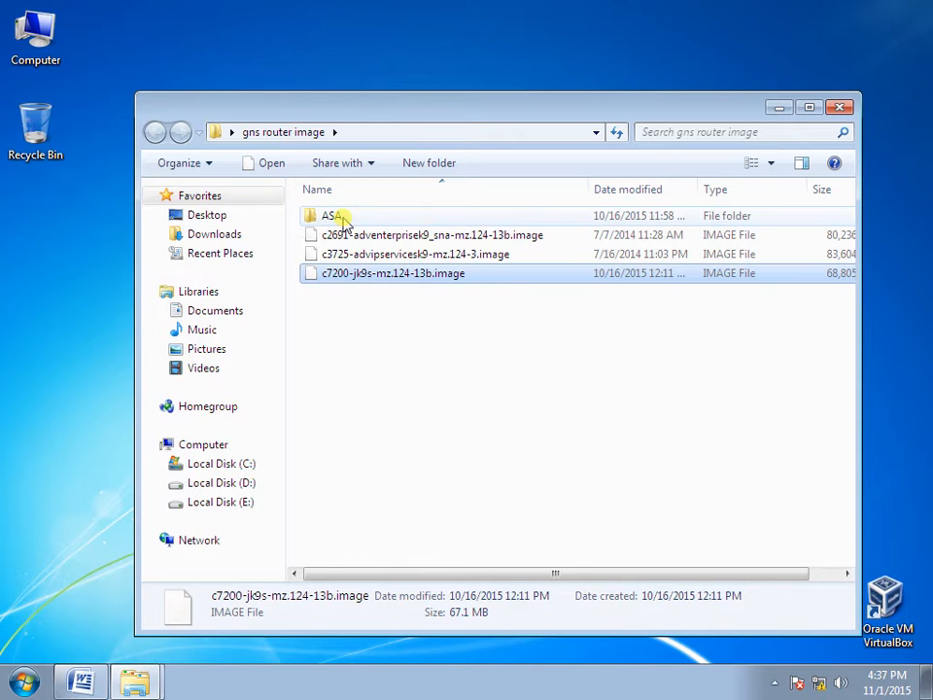
Step: Check the contents of the ASA subfolder, return to its parent folder and close the folder window
left_click(344, 218)
double_click(346, 218)
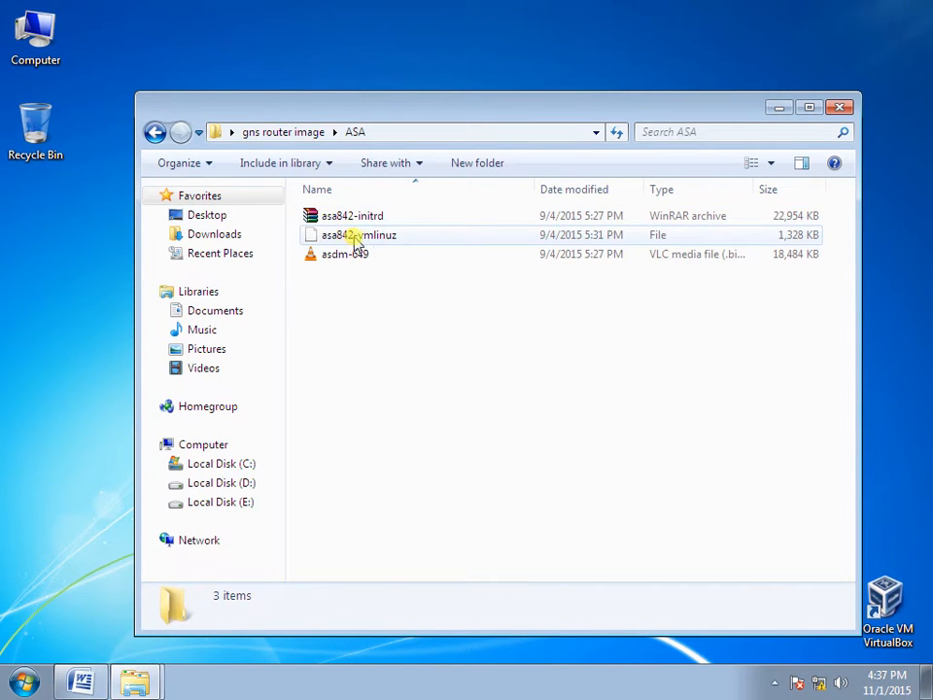
left_click(154, 131)
left_click_drag(388, 331, 365, 238)
left_click(387, 341)
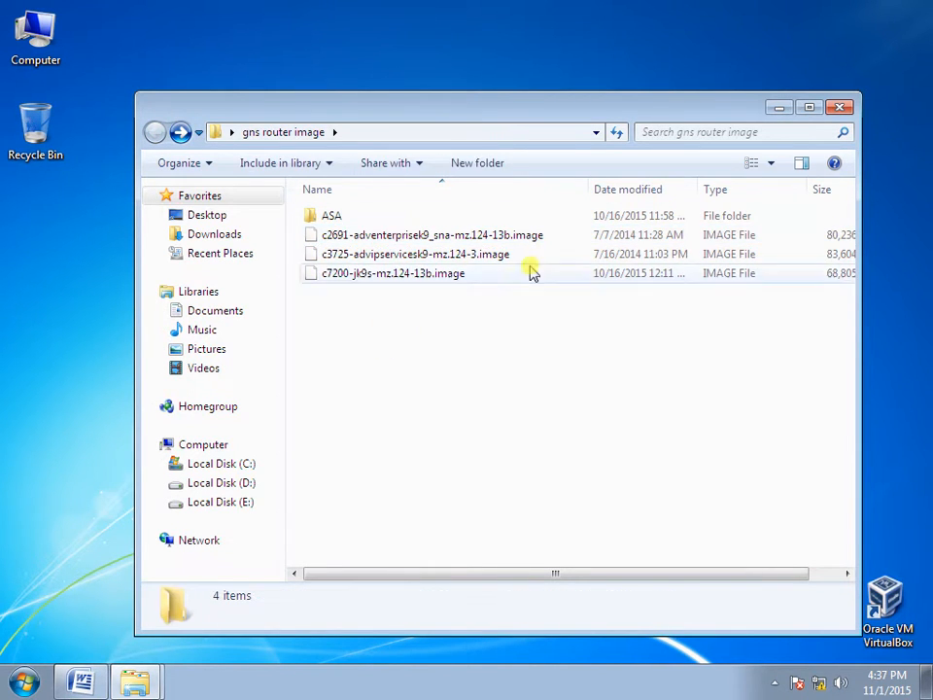
left_click(840, 107)
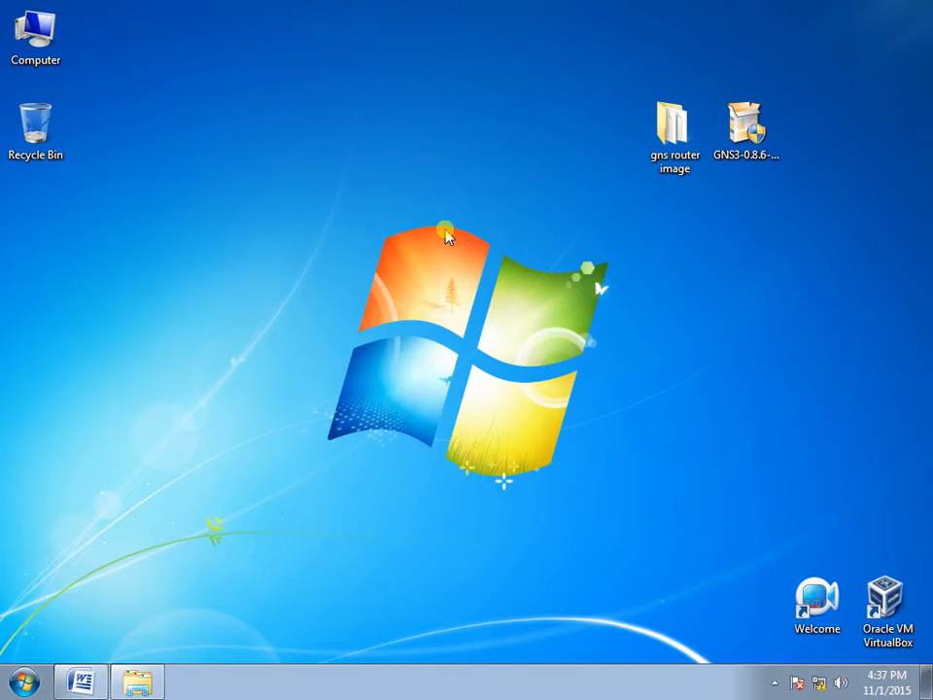
Step: Launch the GNS3 0.8.6 all-in-one installer from the desktop and keep GNS3 as the Start Menu folder
double_click(748, 139)
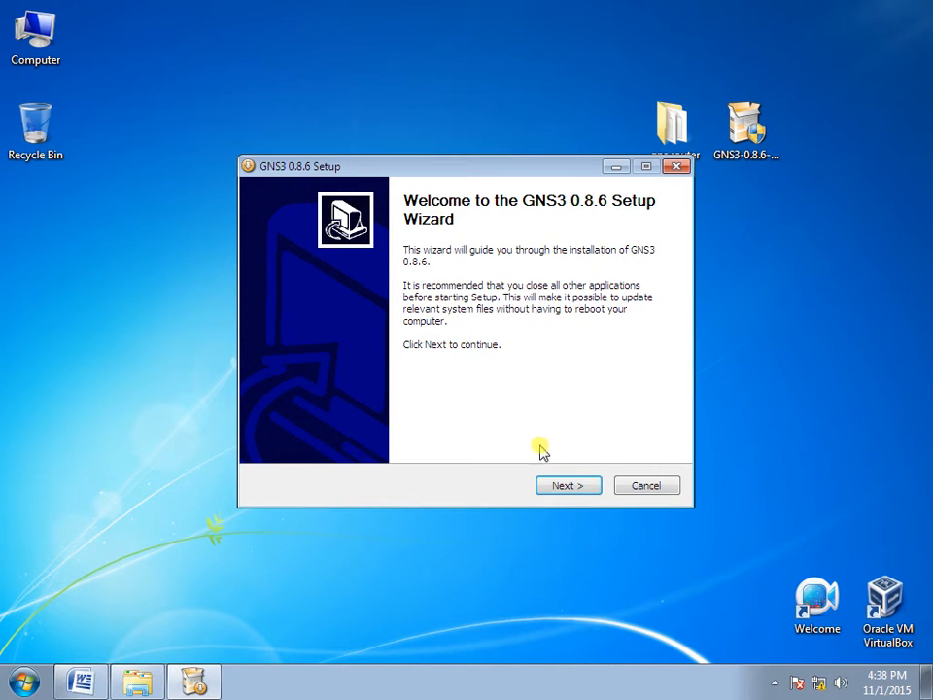
left_click(567, 490)
left_click(568, 485)
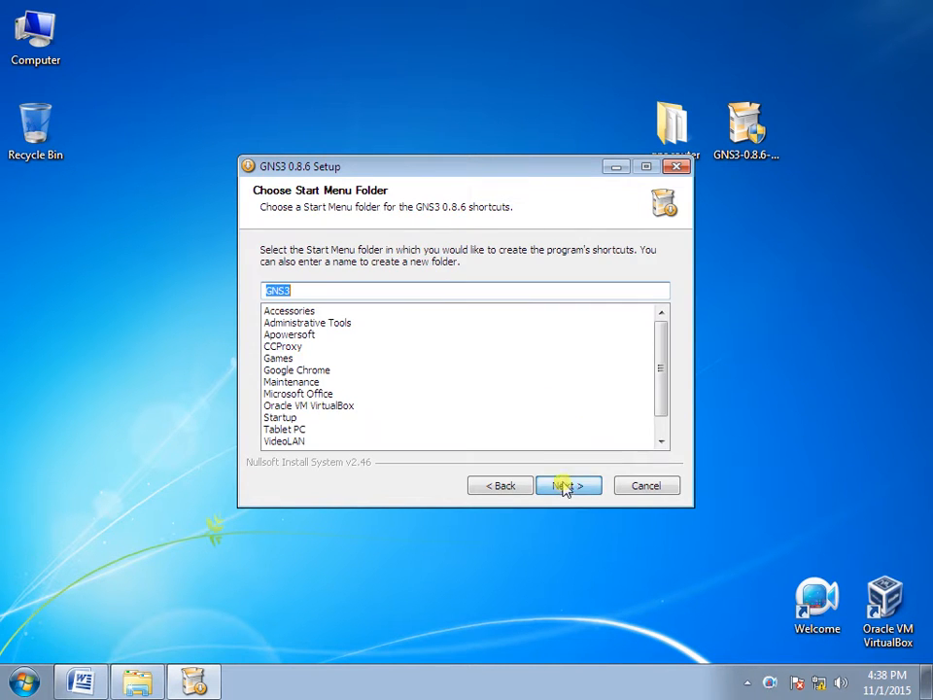
left_click(765, 624)
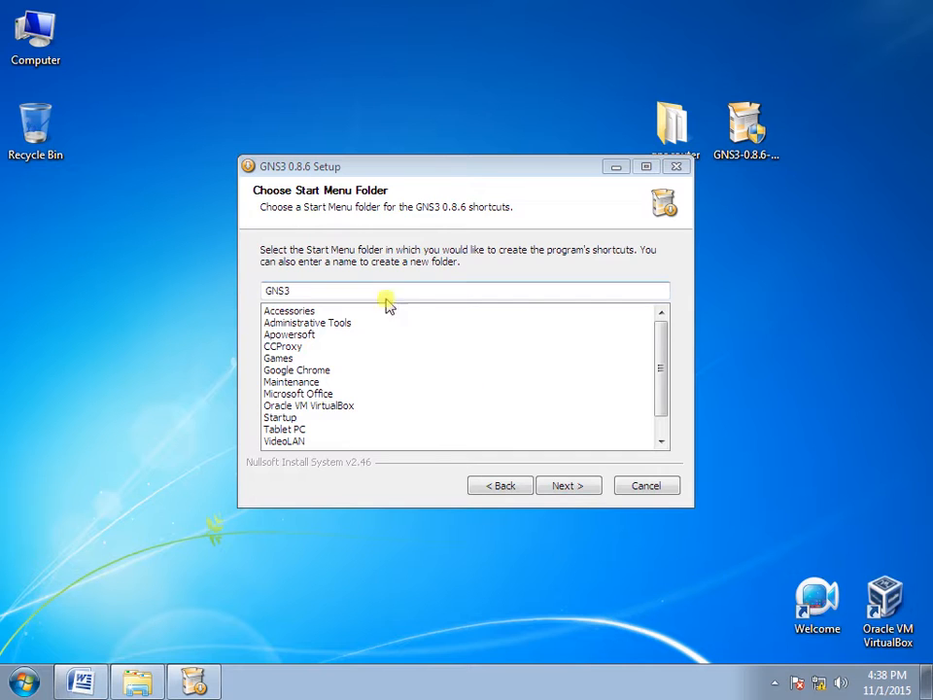
left_click(557, 487)
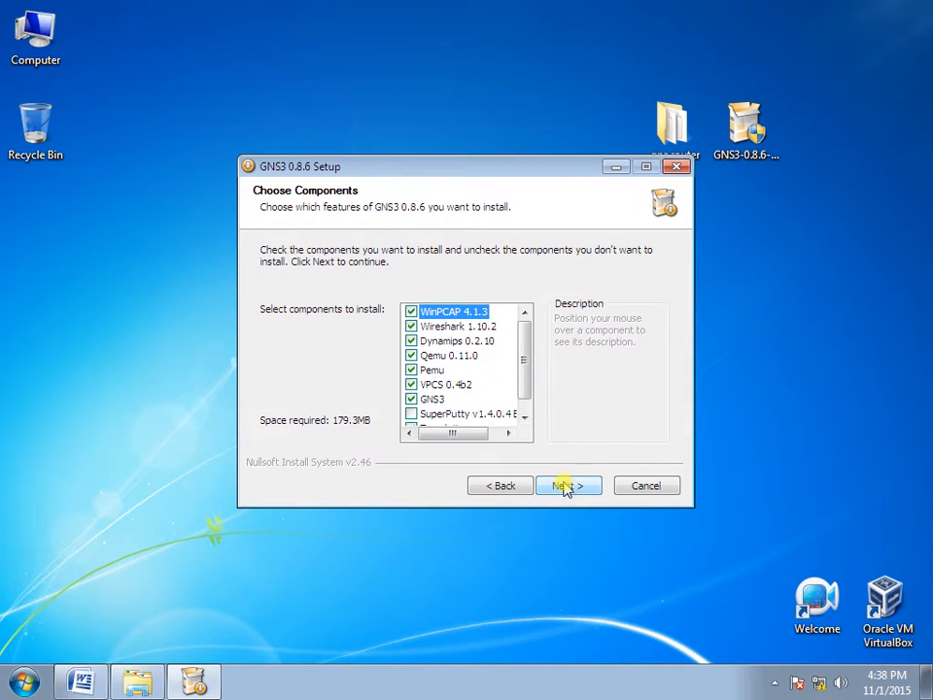
Step: Review the GNS3 component list and accept the default selection, leaving SuperPutty out
left_click_drag(521, 368, 523, 407)
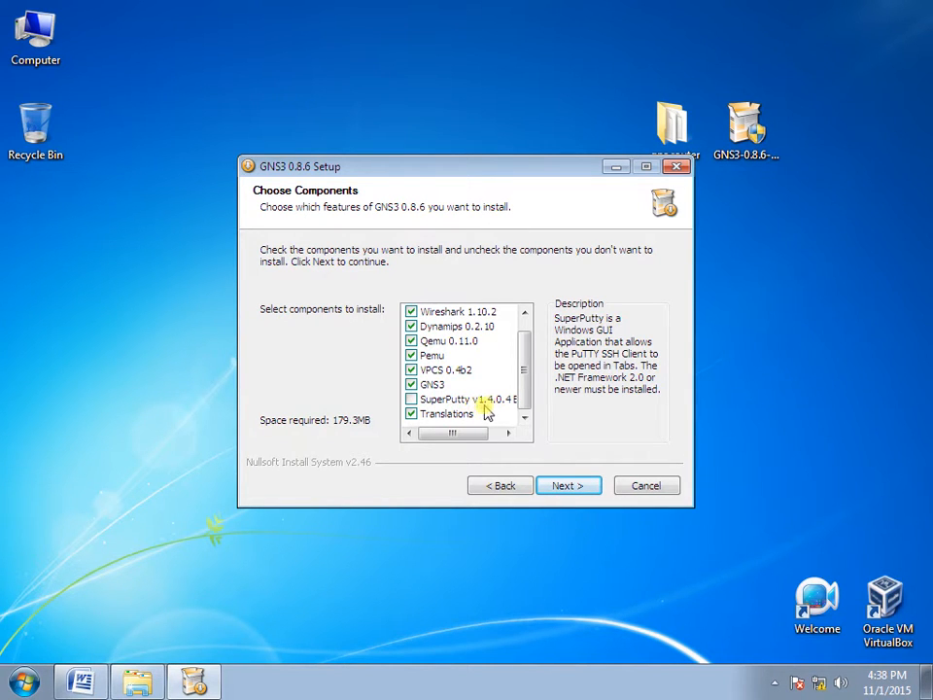
mouse_move(528, 389)
left_mouse_down()
mouse_move(524, 359)
mouse_move(525, 372)
left_mouse_up()
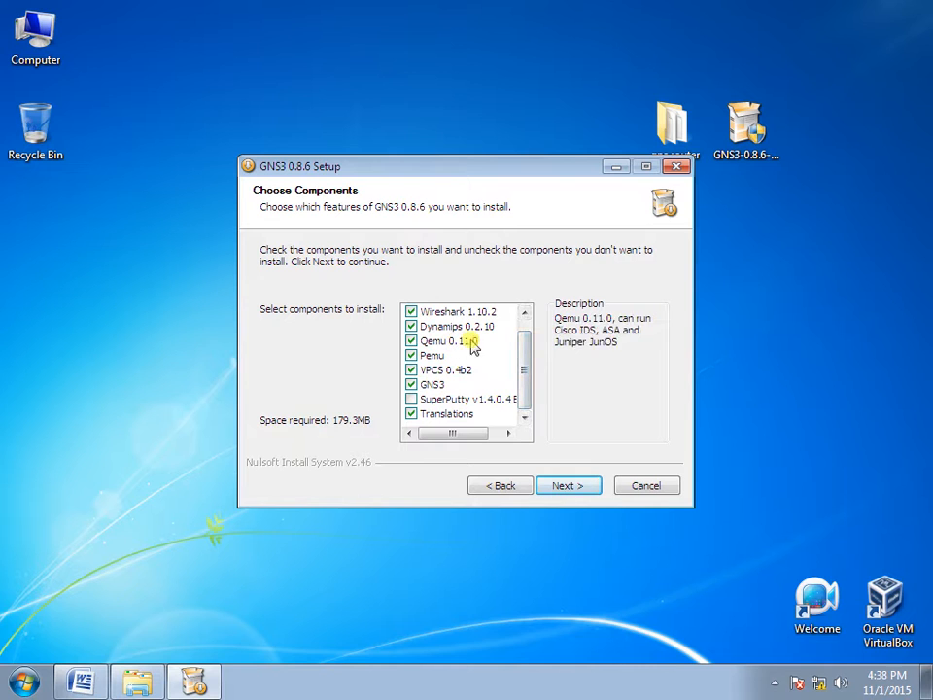
left_click(569, 486)
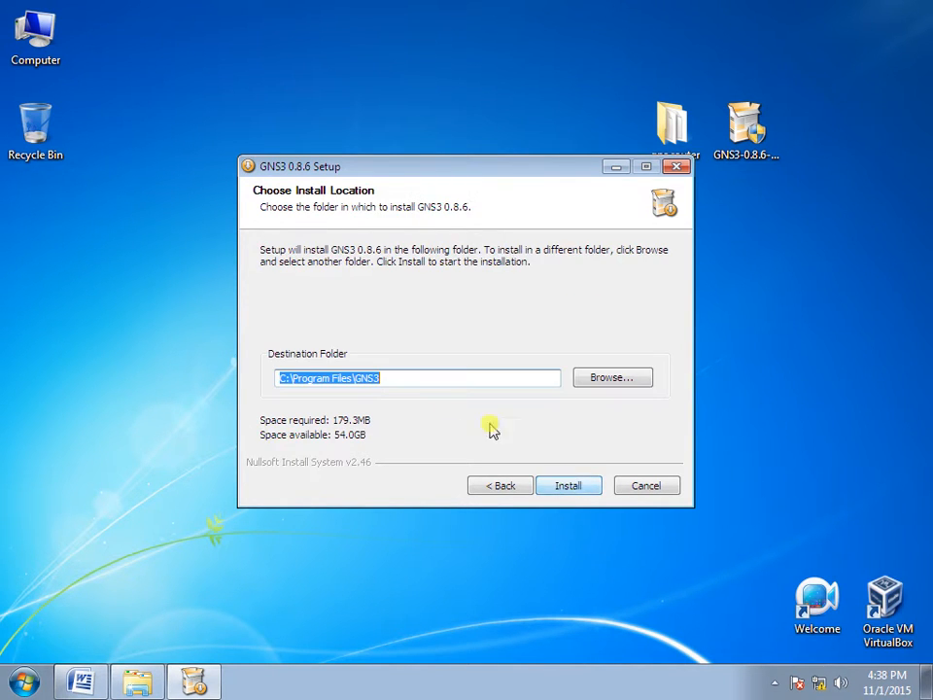
Step: Keep C:\Program Files\GNS3 as the destination folder and start the GNS3 installation
left_click(324, 382)
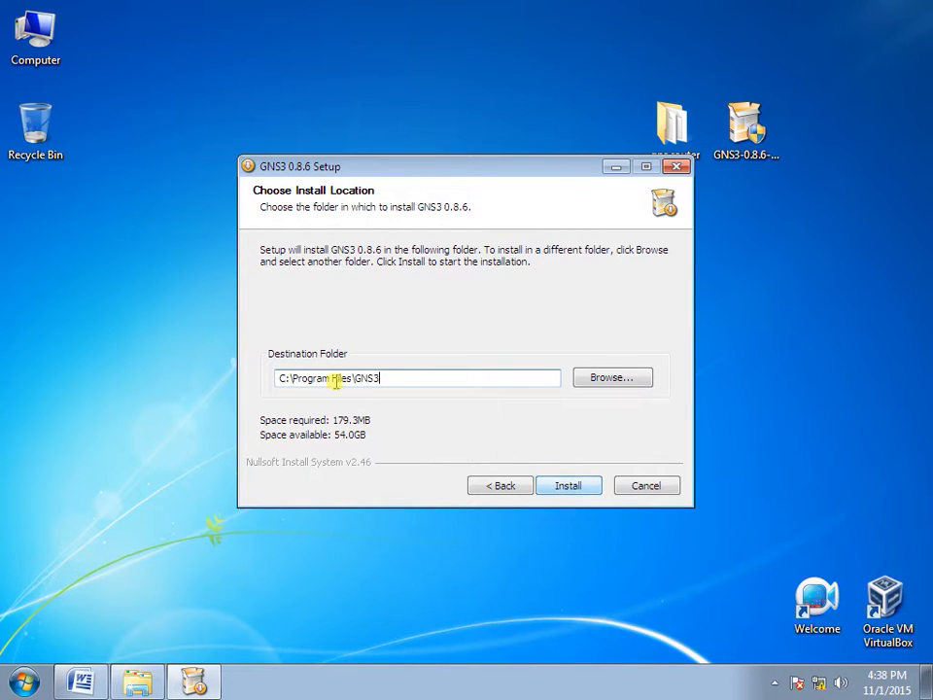
left_click_drag(277, 378, 366, 378)
left_click(398, 379)
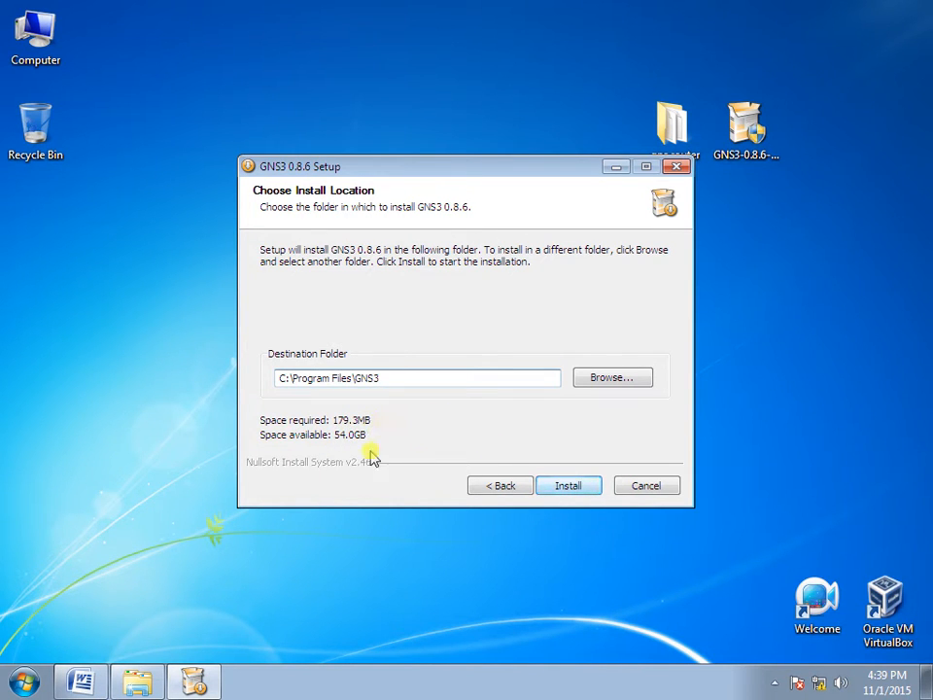
left_click(569, 490)
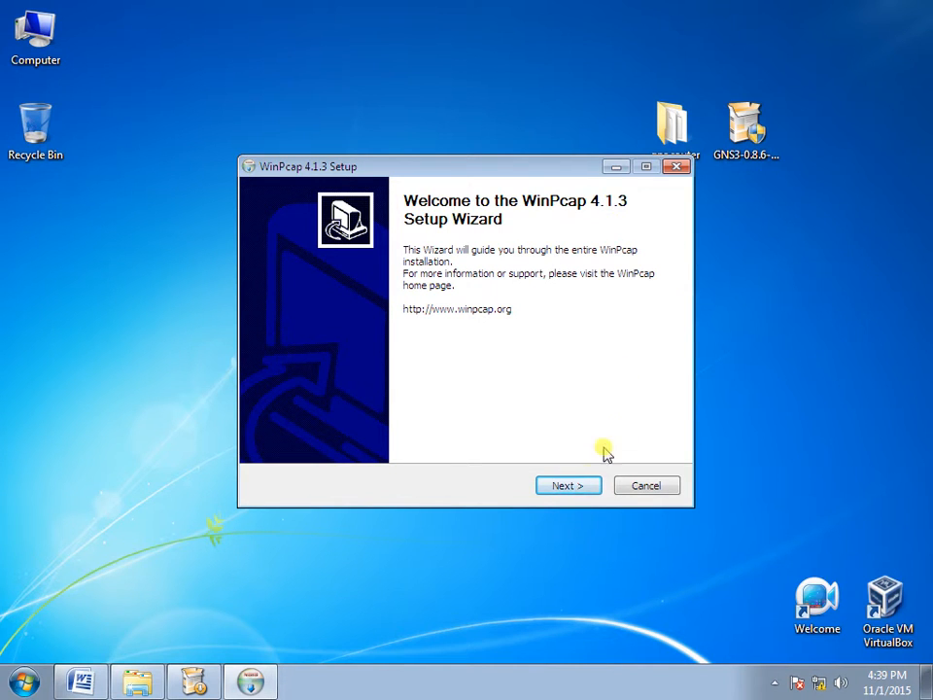
Step: Accept the WinPcap 4.1.3 license and install it with the driver set to start automatically at boot time
left_click(568, 486)
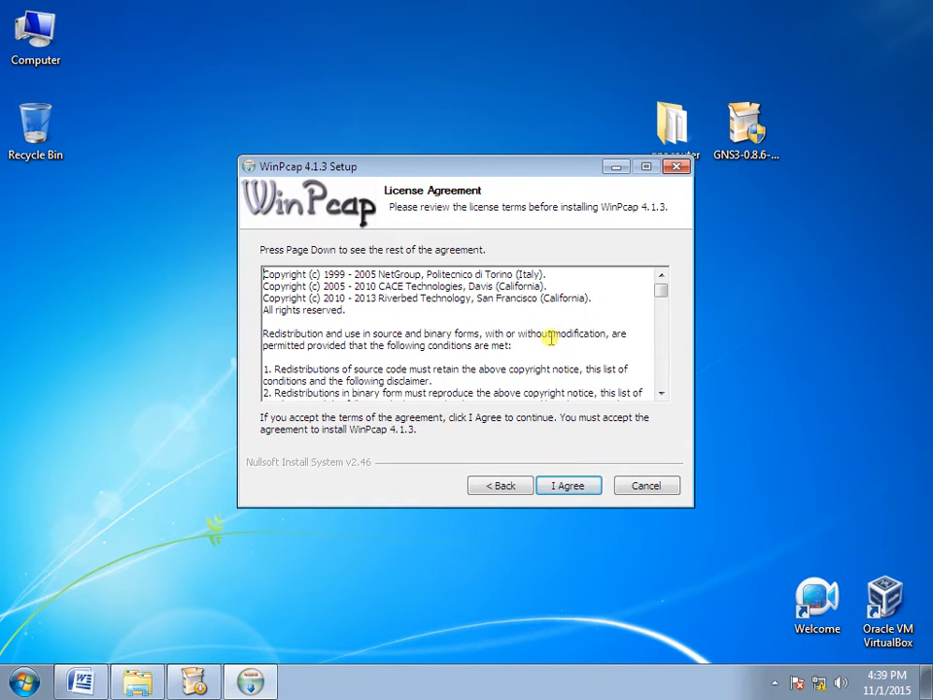
left_click(567, 486)
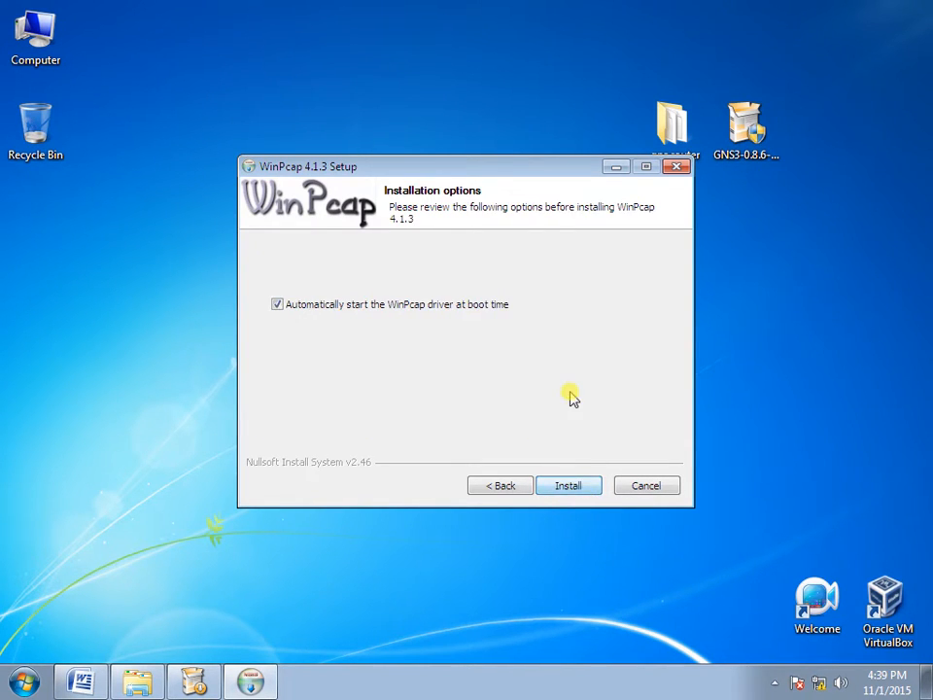
left_click(564, 486)
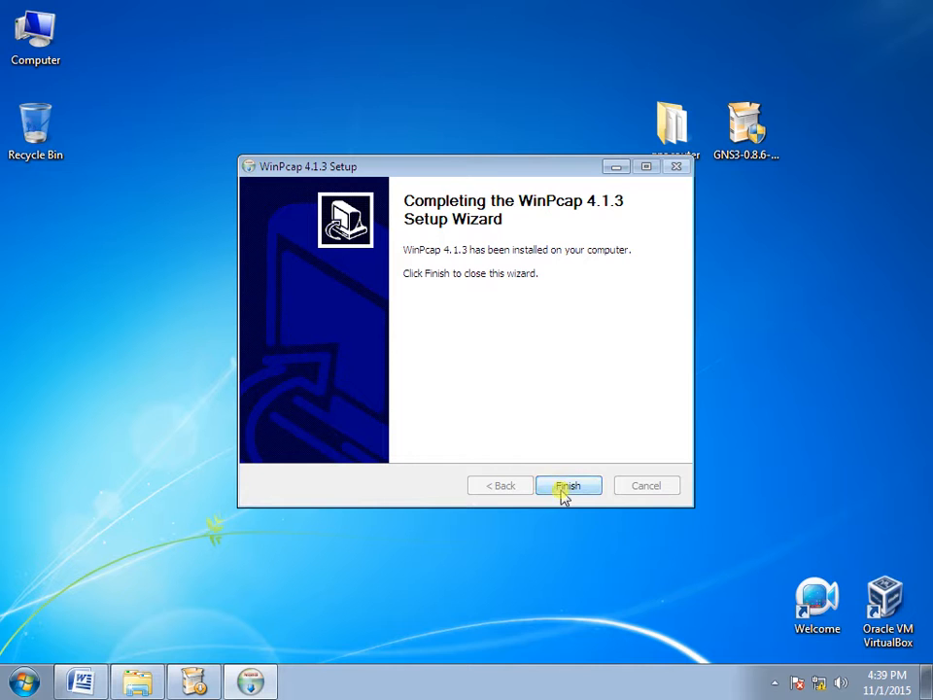
left_click(566, 489)
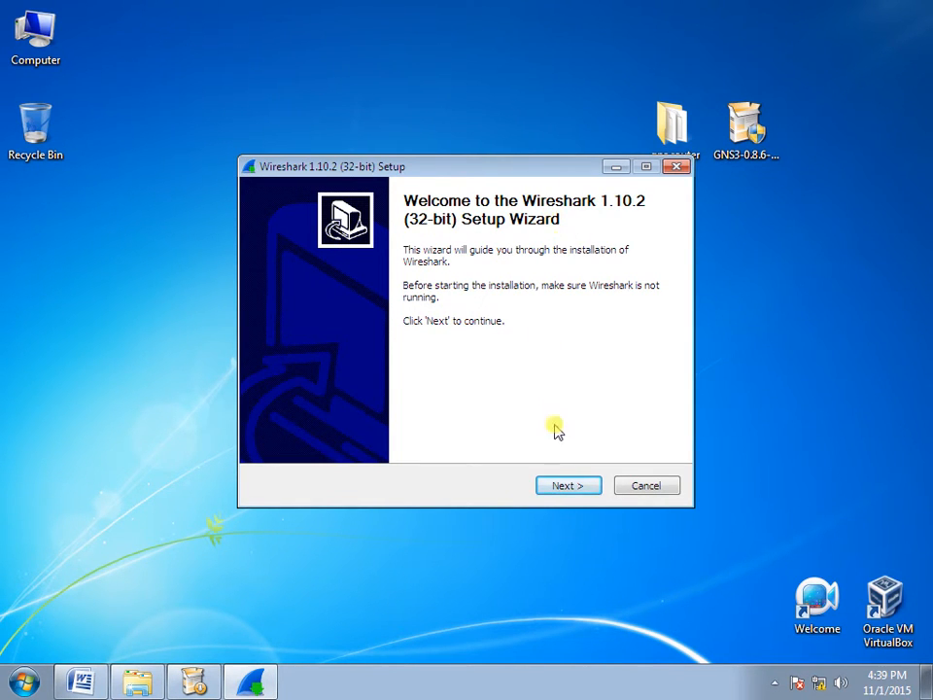
Step: Install Wireshark 1.10.2 (32-bit) with the default options, without reinstalling WinPcap, and finish its setup wizard
left_click(567, 491)
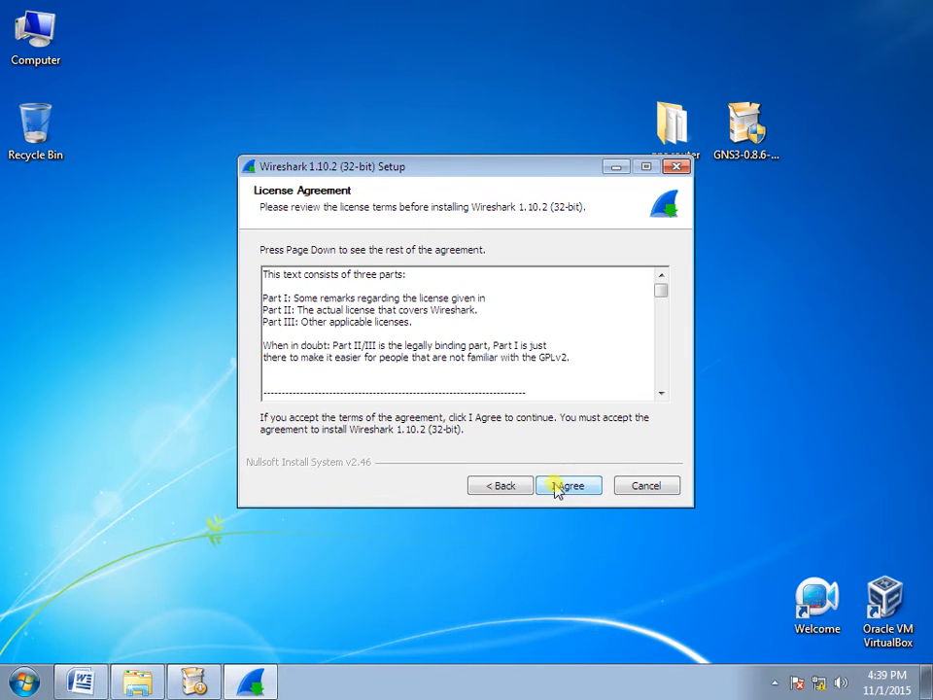
left_click(567, 493)
left_click(567, 490)
left_click(568, 491)
left_click(567, 492)
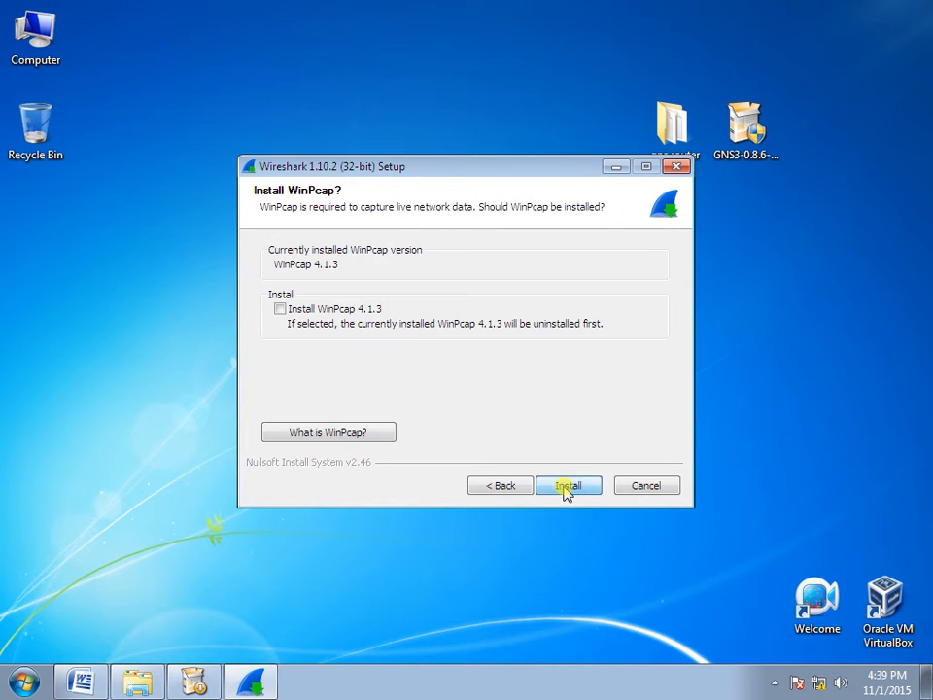
left_click(568, 491)
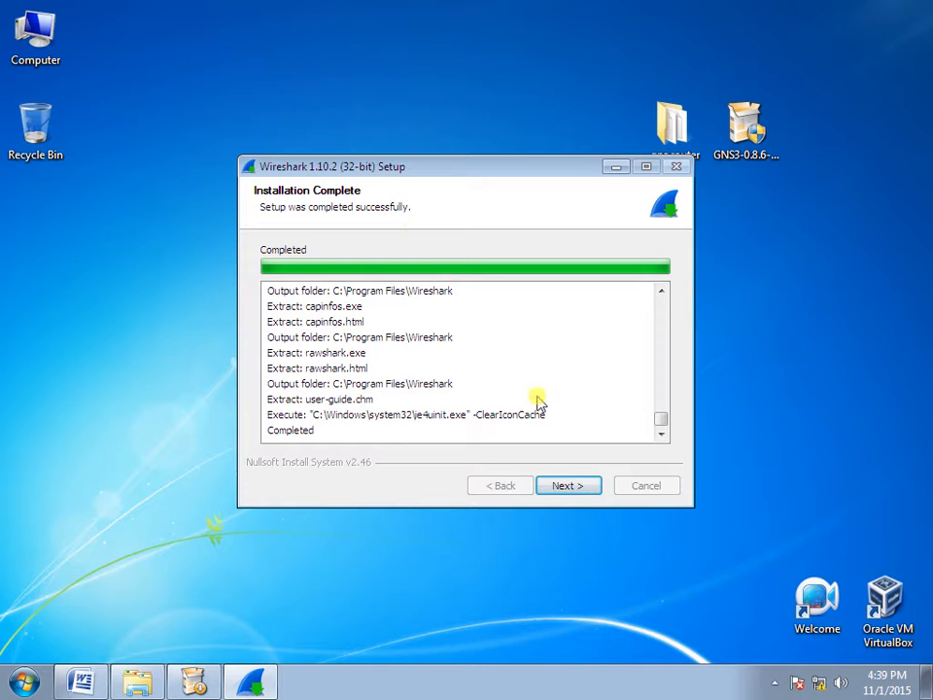
left_click(561, 487)
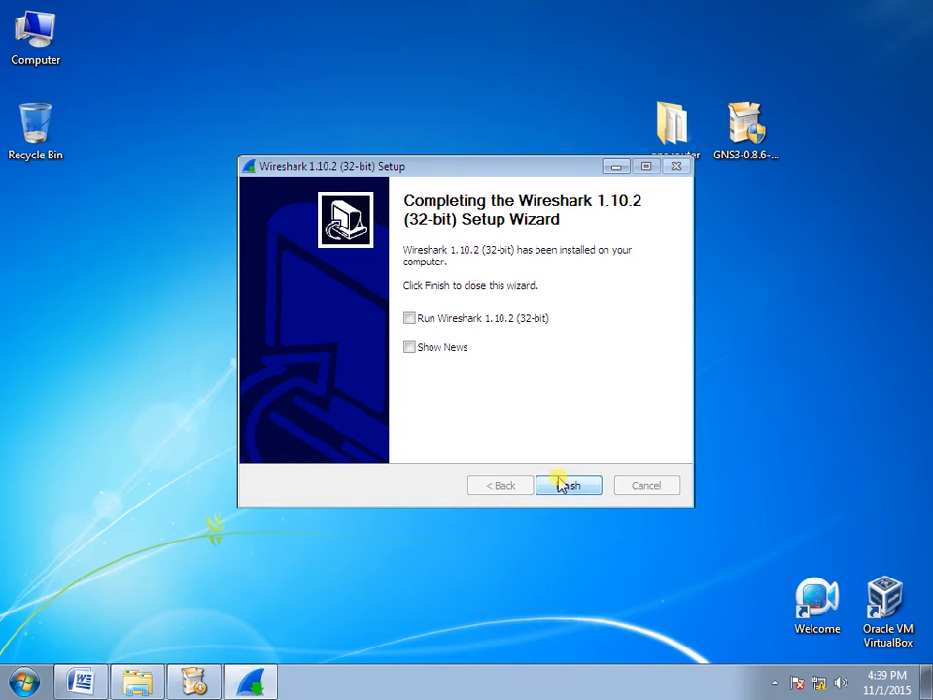
left_click(559, 484)
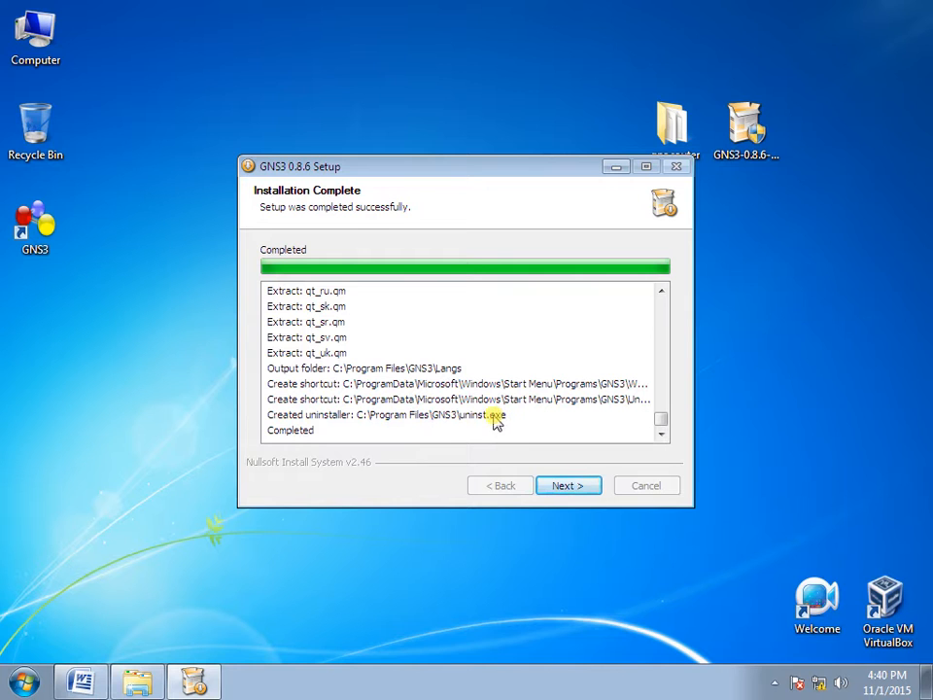
Step: Continue the completed GNS3 setup and decline the newsletter sign-up, leaving the email address empty
left_click(564, 486)
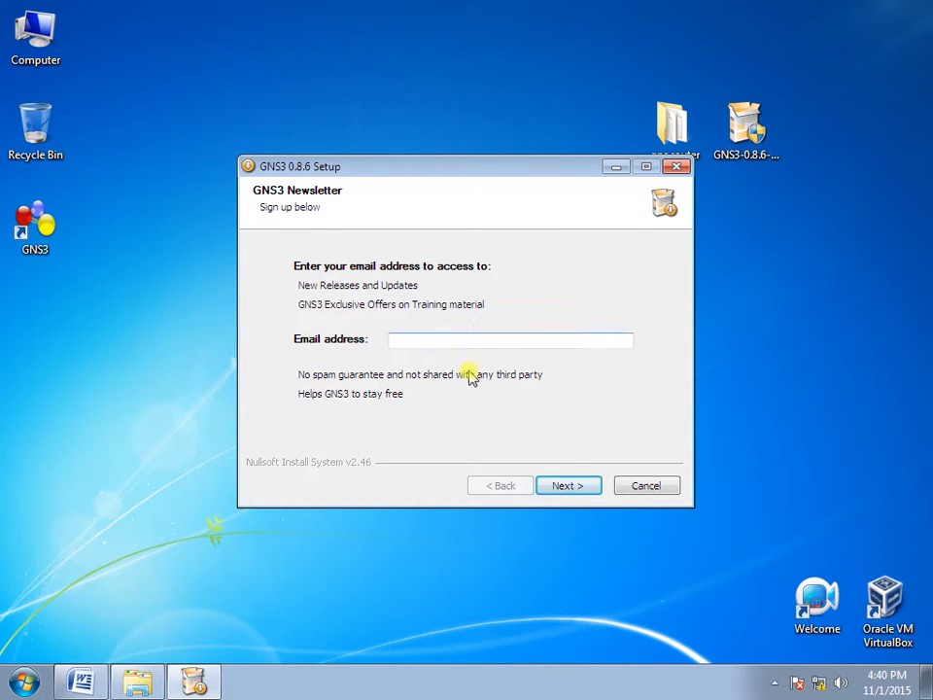
left_click(550, 483)
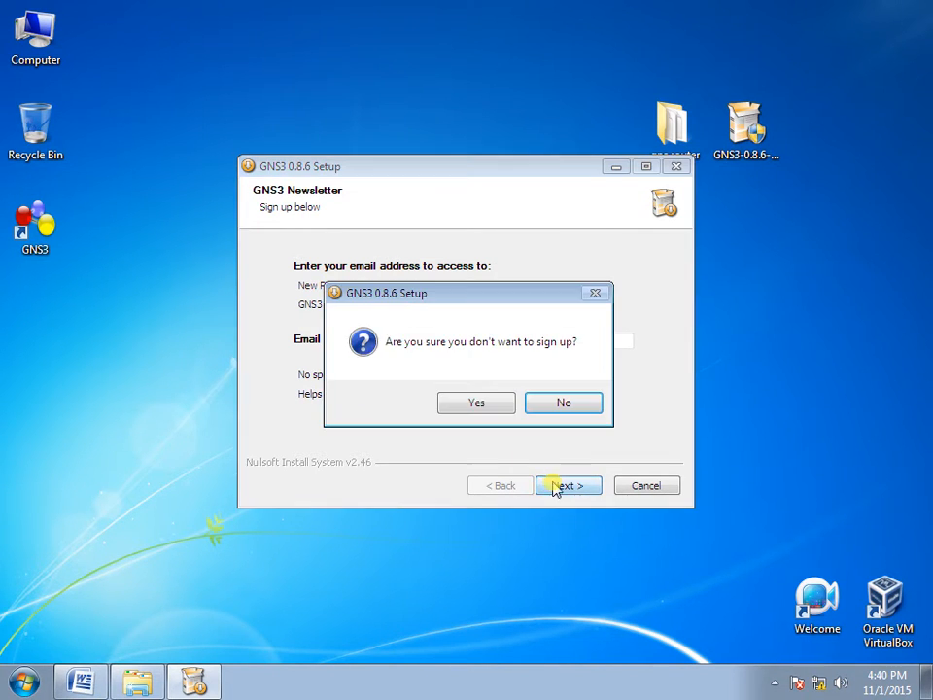
left_click(474, 405)
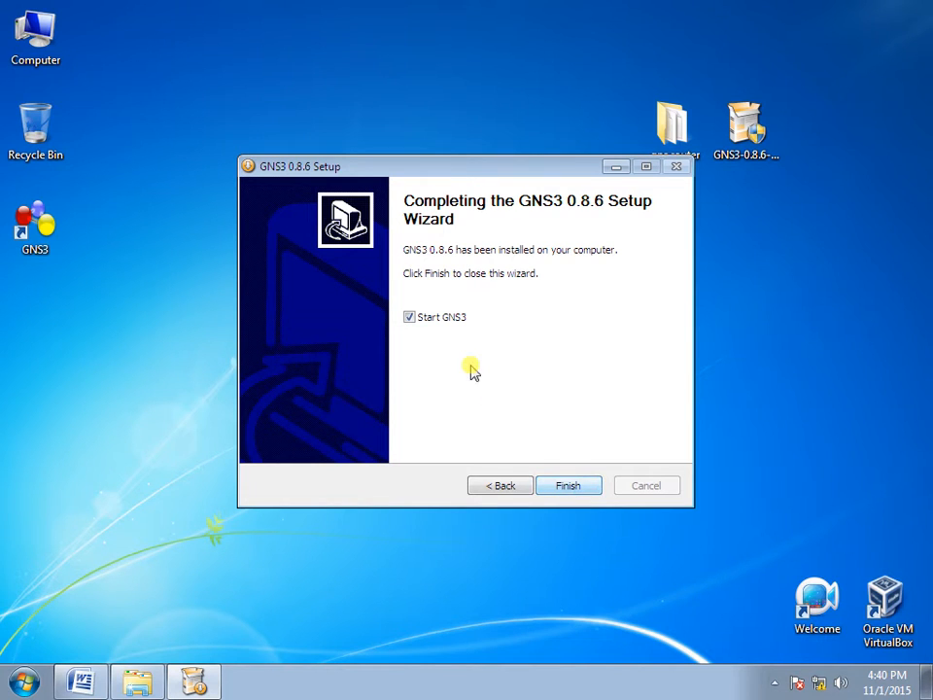
Step: Finish the GNS3 setup with GNS3 set to start, close the thank-you web page and decline the update to version 1.3.11
left_click(568, 487)
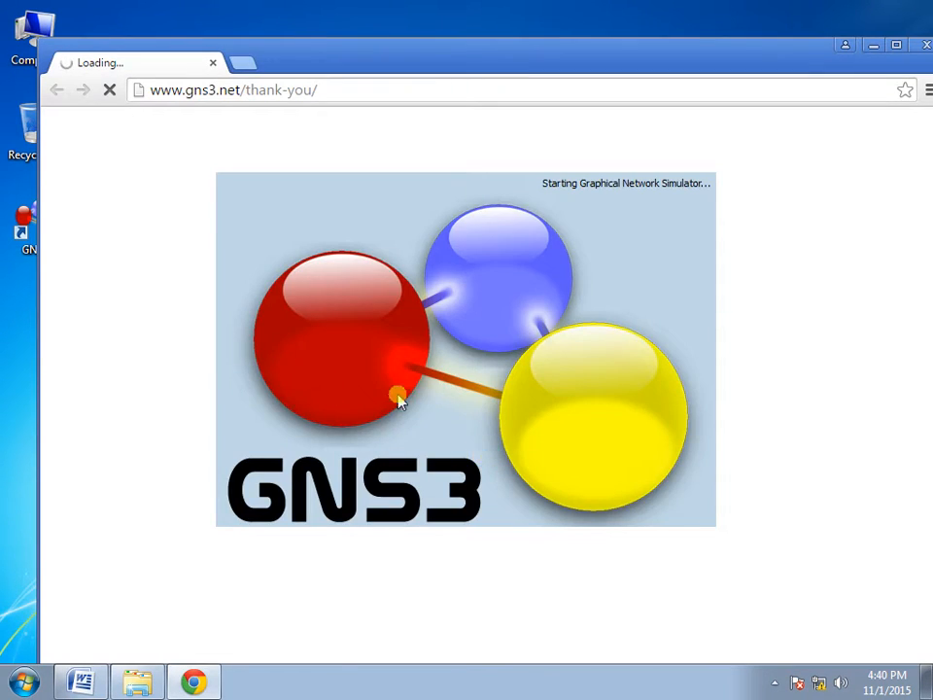
left_click(924, 46)
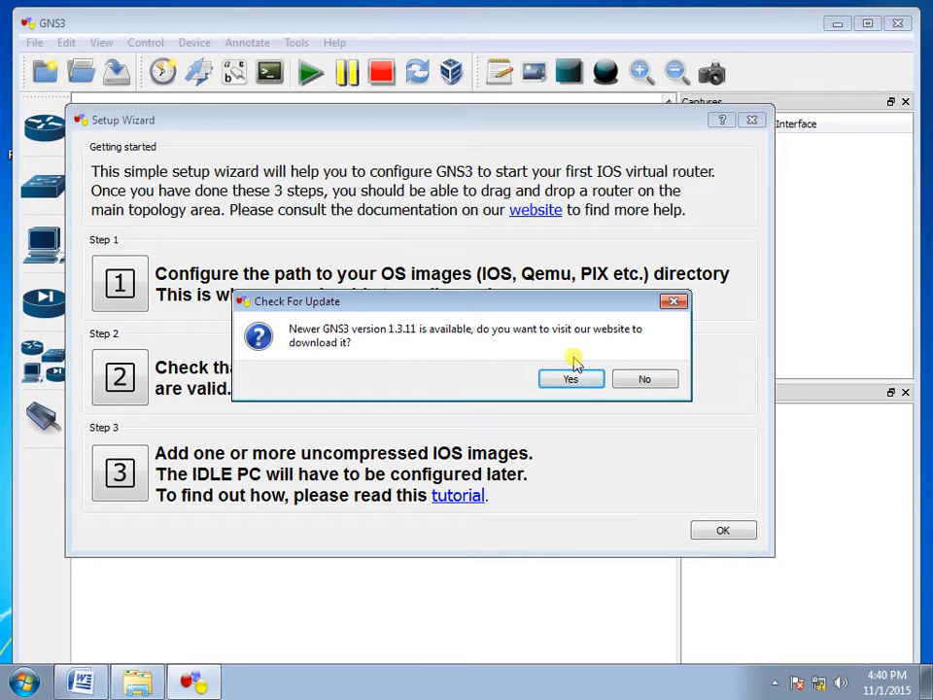
left_click(643, 383)
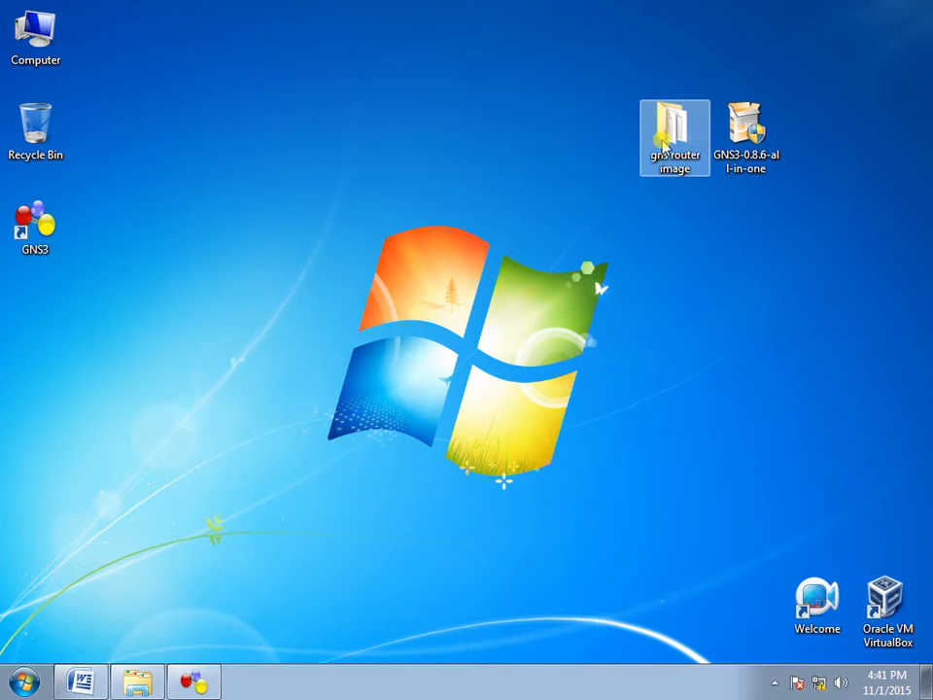
Step: Examine the c2691, c3725 and c7200 IOS image files in the desktop's gns router image folder
double_click(664, 141)
left_click(390, 258)
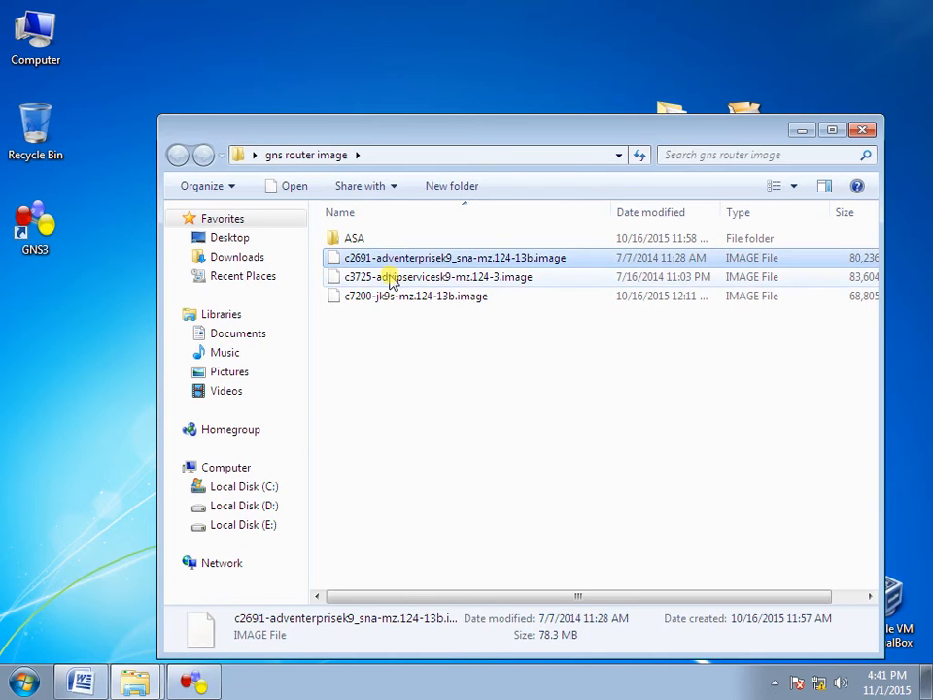
left_click(392, 278)
left_click(384, 261)
left_click(381, 277)
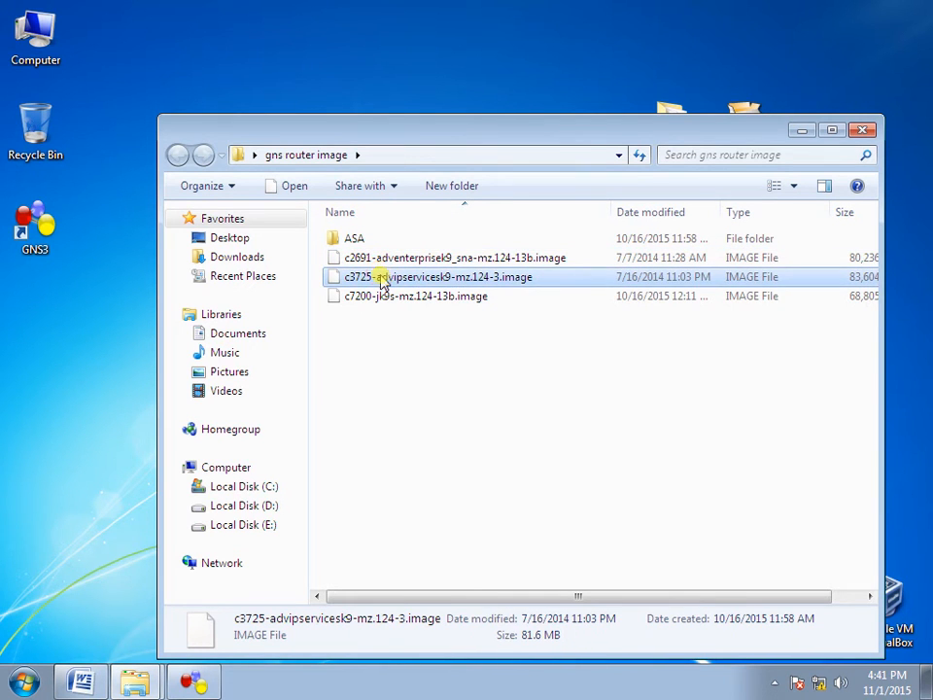
left_click(379, 297)
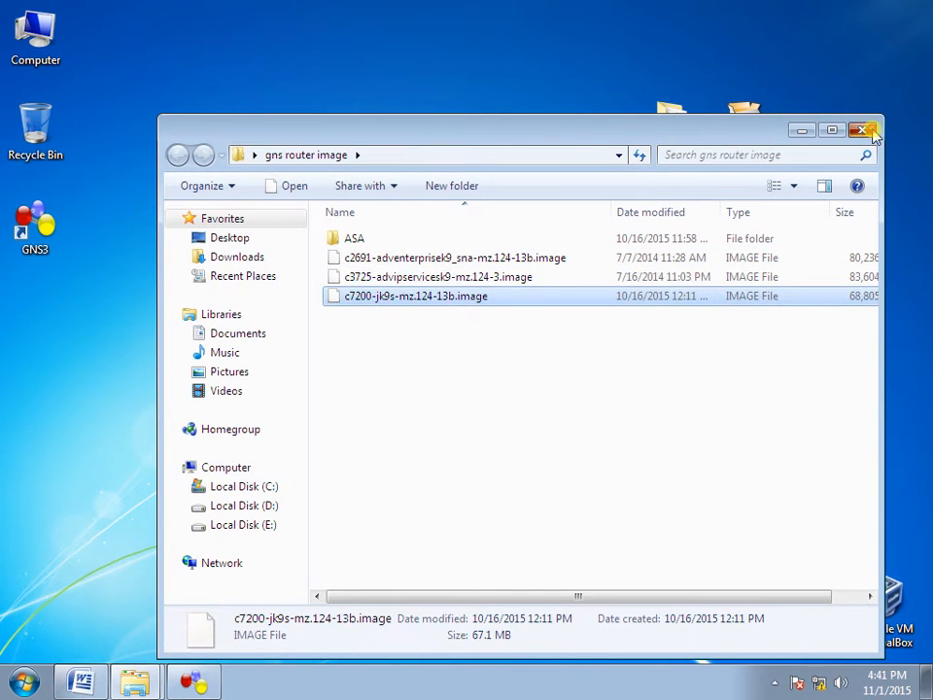
left_click(802, 129)
Step: Switch back to GNS3, view the General preferences through step 1 of the Setup Wizard, cancel them and close the wizard
left_click(194, 681)
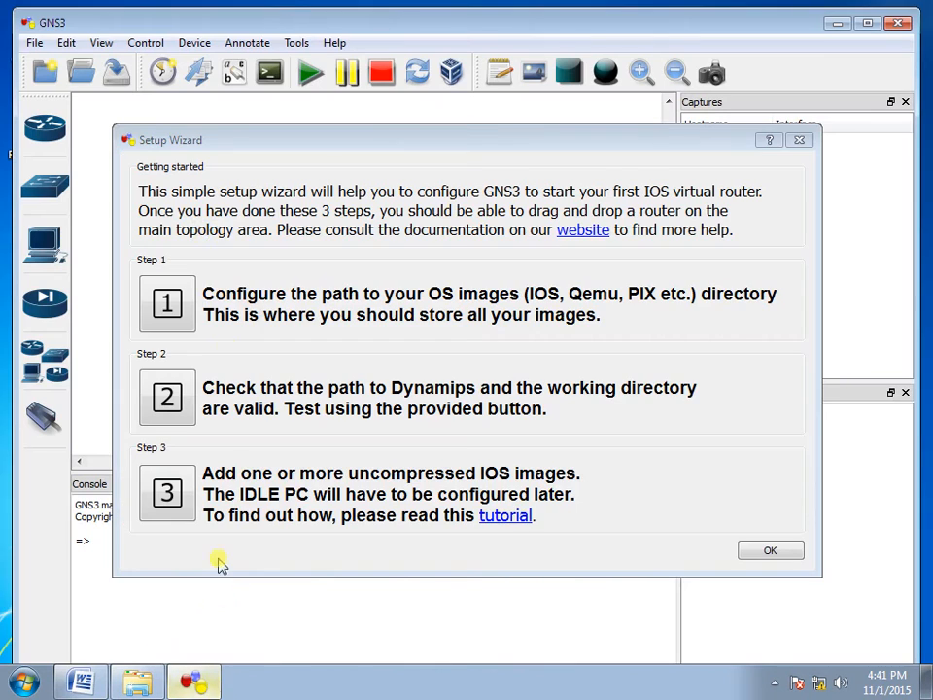
left_click_drag(242, 140, 262, 121)
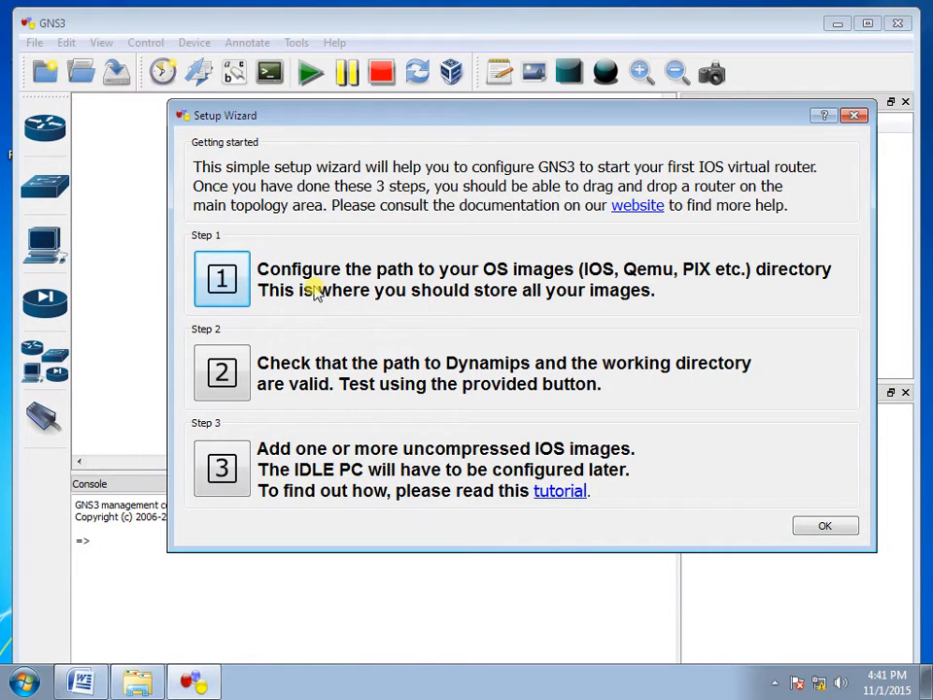
left_click(111, 559)
left_click(245, 684)
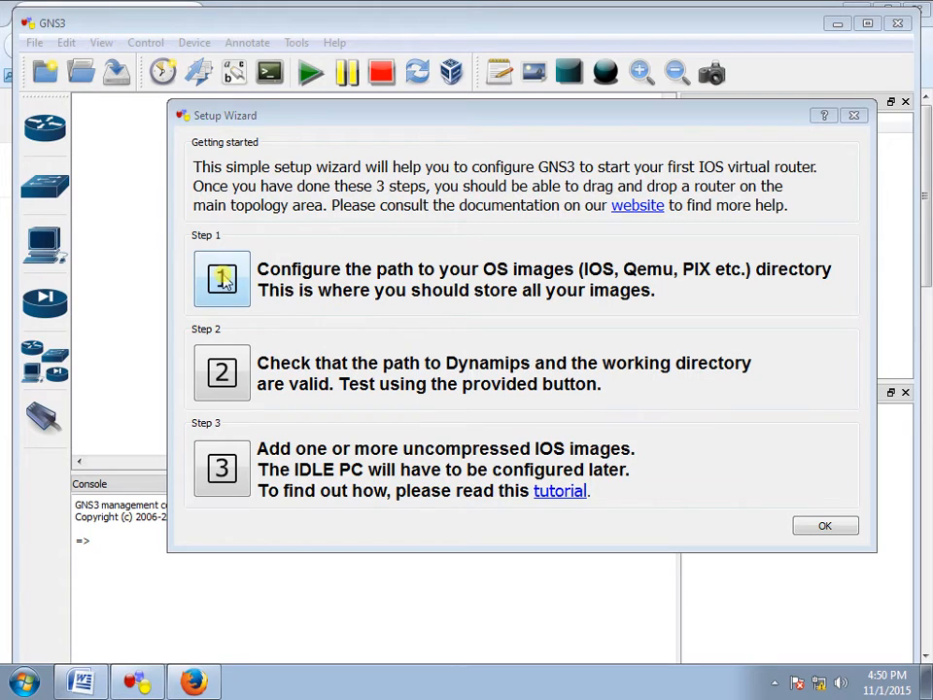
left_click(222, 280)
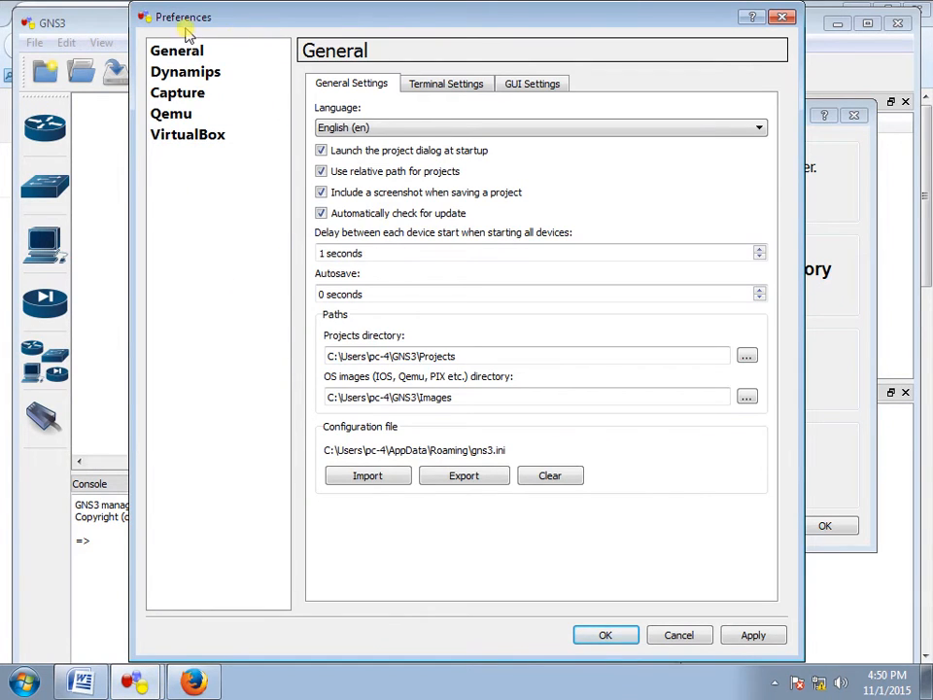
left_click(685, 637)
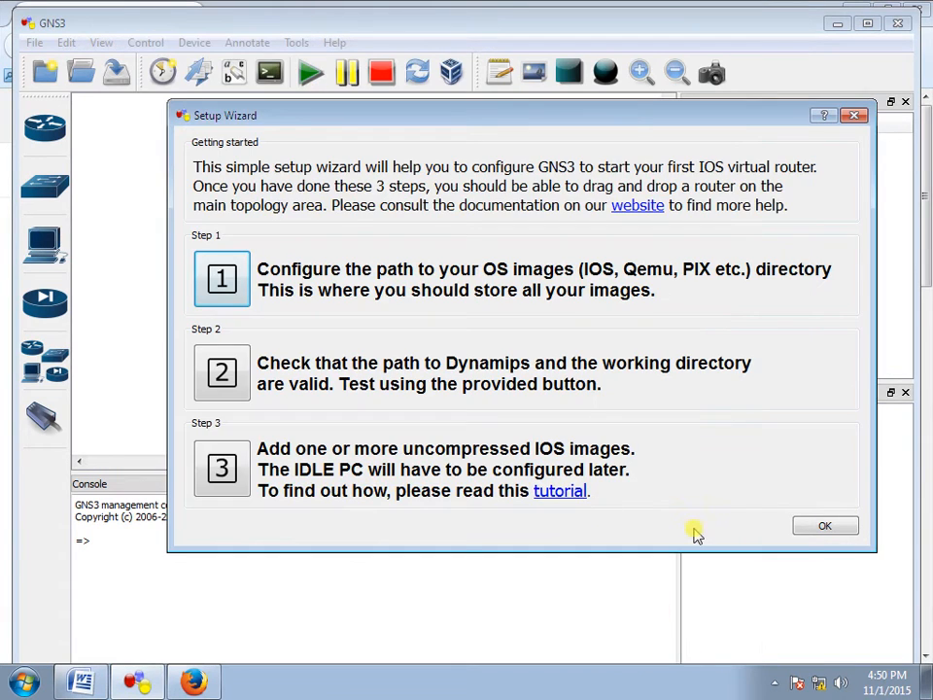
left_click(823, 528)
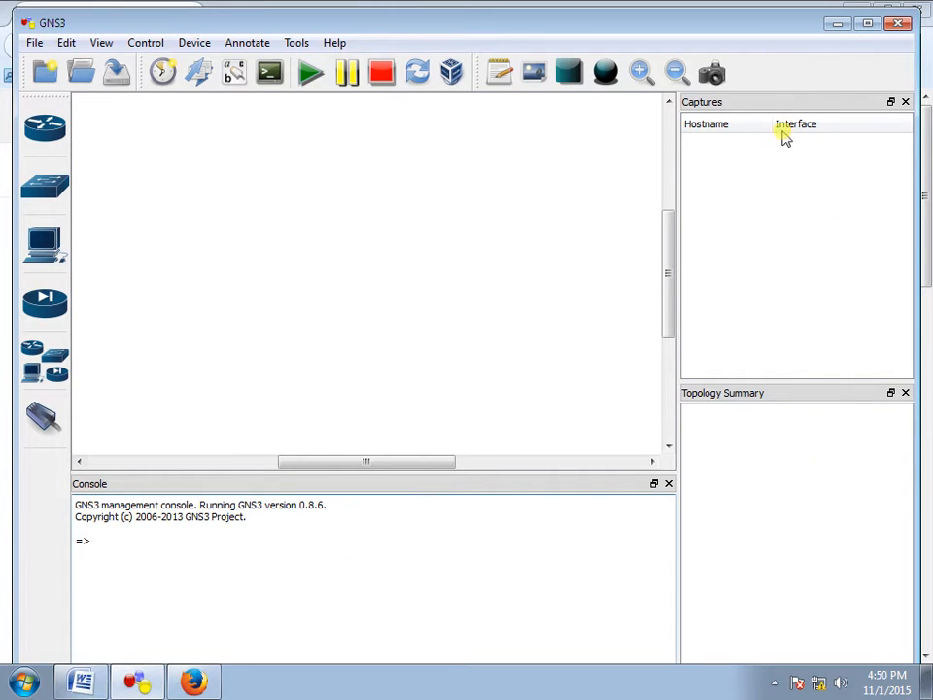
Step: Close the Captures, Topology Summary and Console panes to enlarge the workspace
left_click(905, 101)
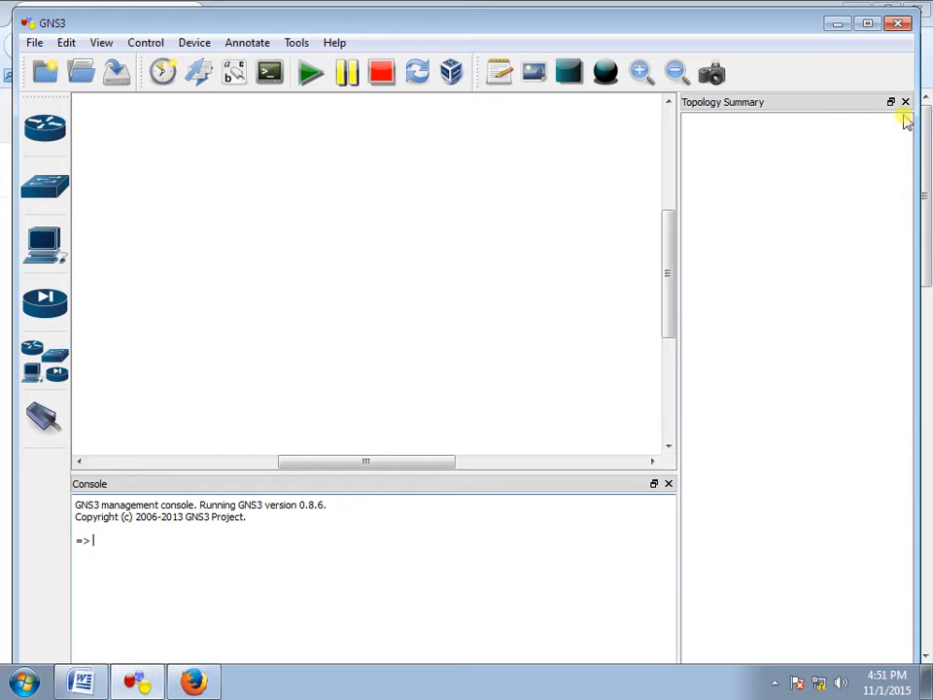
left_click(905, 102)
left_click(905, 484)
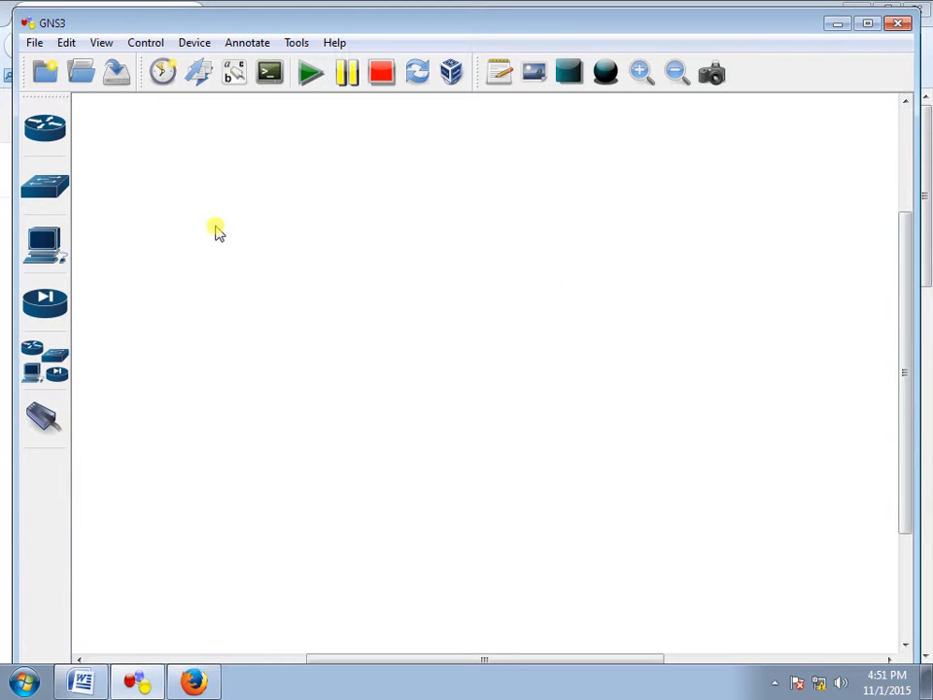
Step: Compare the router models offered in GNS3 with the IOS image files in the desktop's gns router image folder, and return to GNS3
left_click(44, 129)
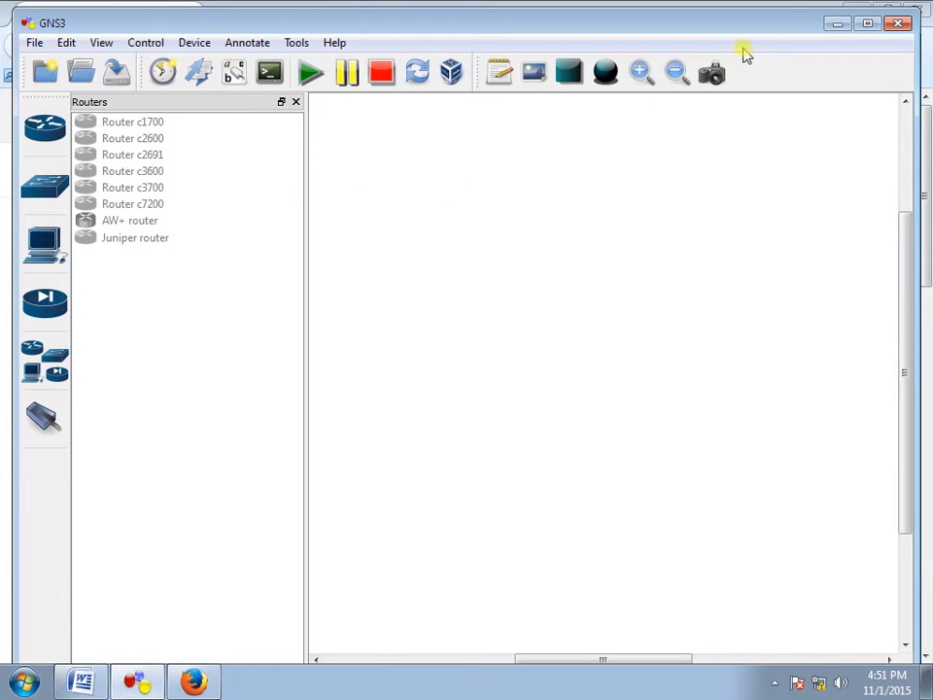
left_click(834, 29)
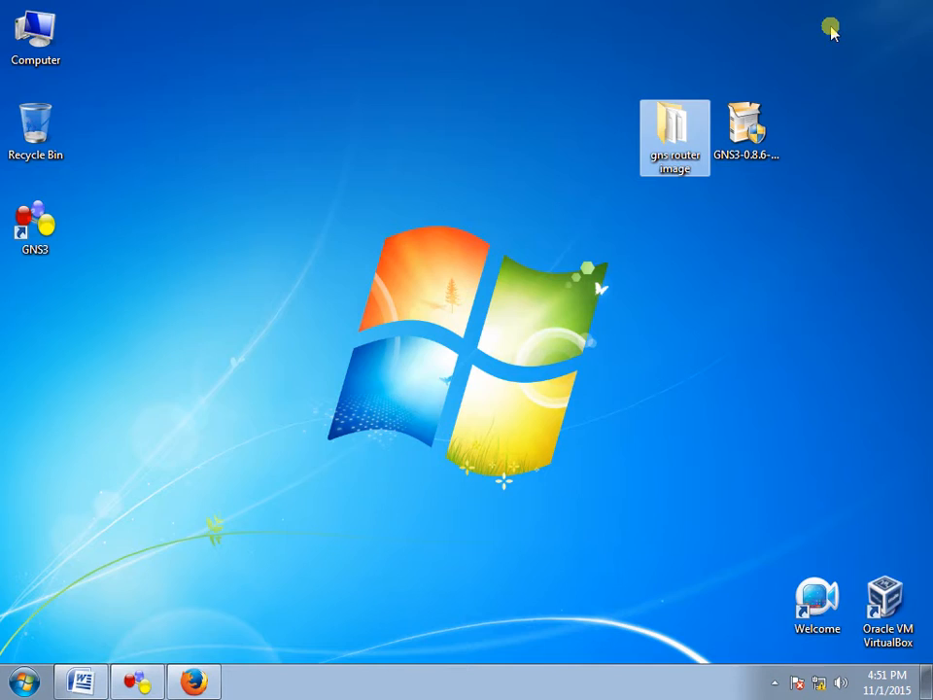
double_click(675, 141)
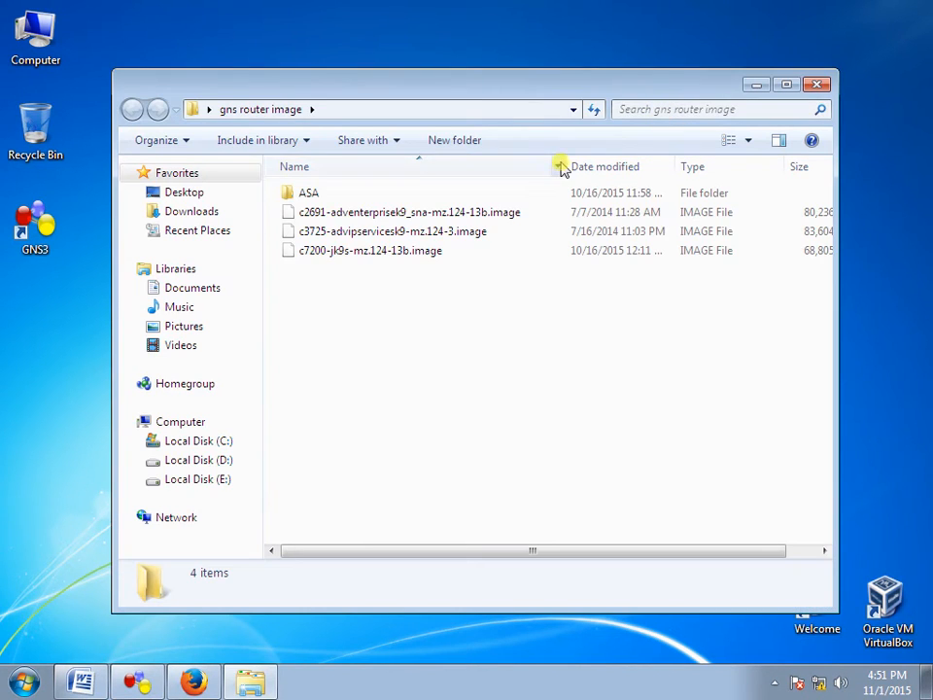
left_click(340, 214)
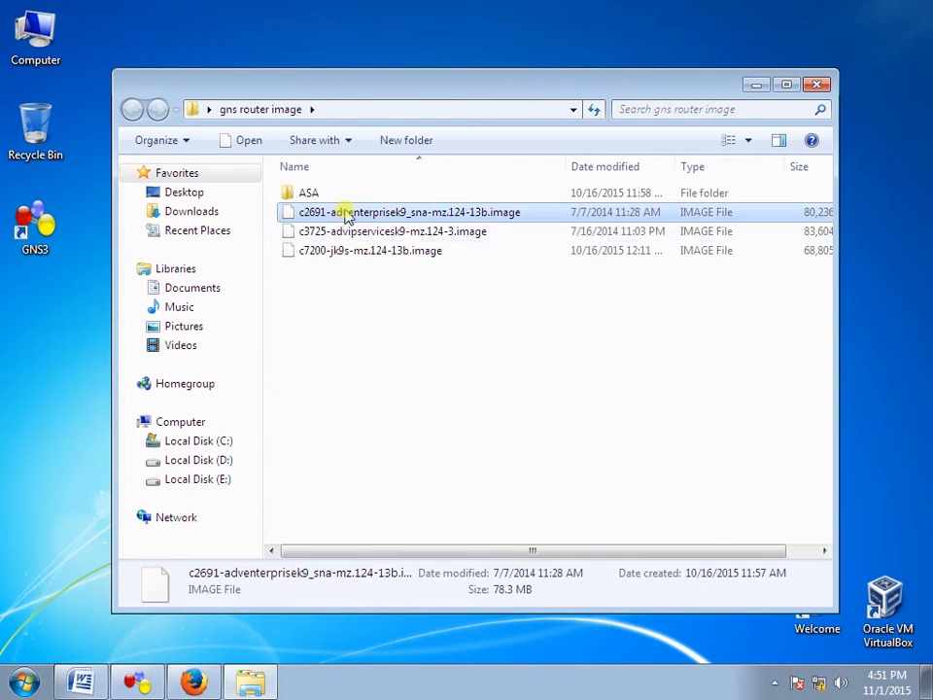
left_click(333, 233)
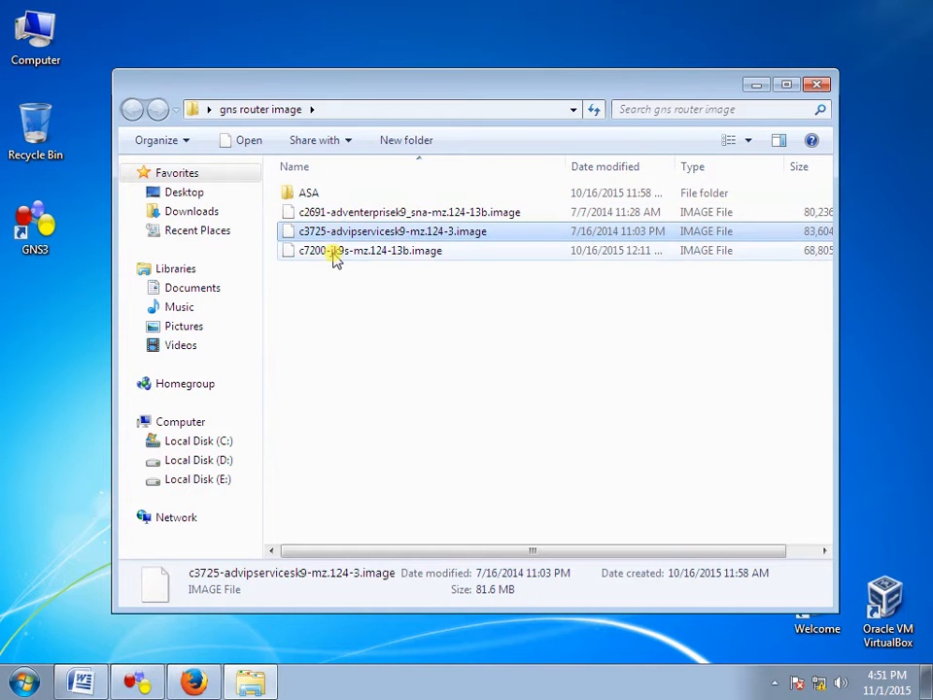
left_click(331, 251)
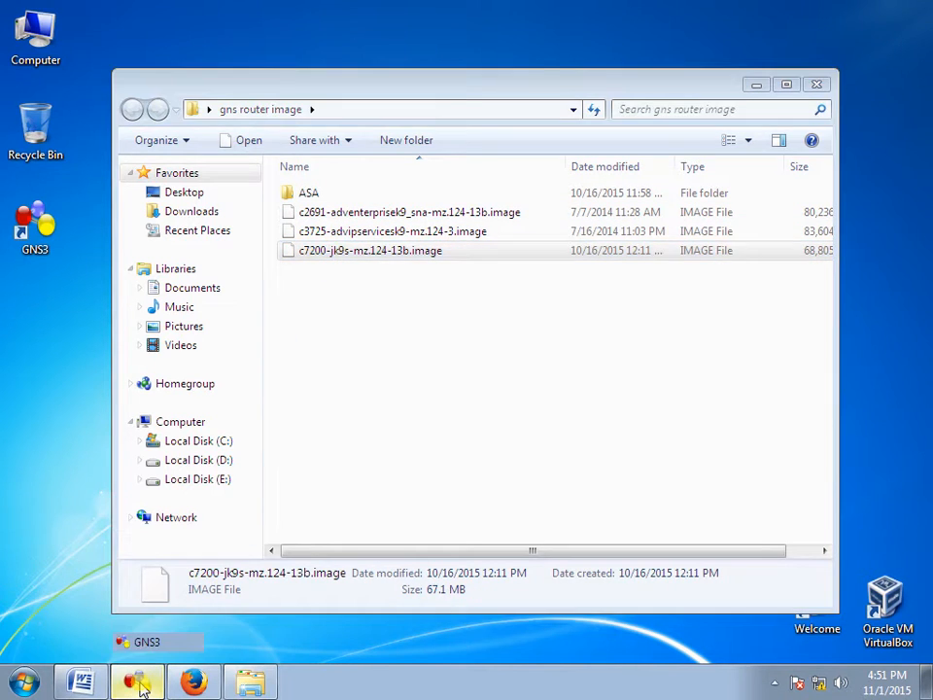
left_click(156, 680)
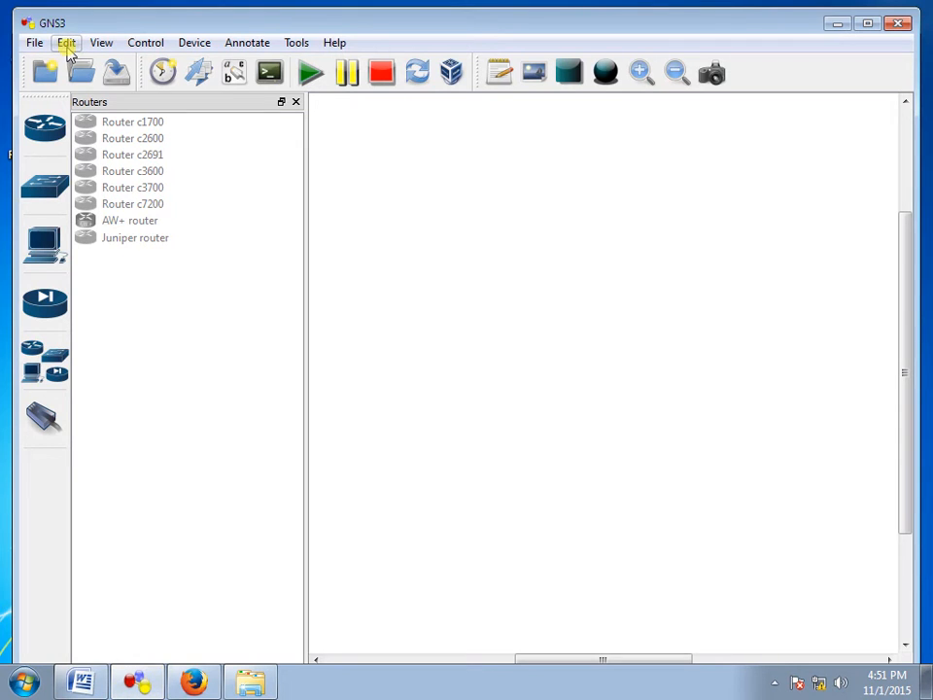
Step: In the IOS images and hypervisors settings, load c2691-adventerprisek9_sna-mz.124-13b.image from the desktop's gns router image folder as the image file
left_click(66, 43)
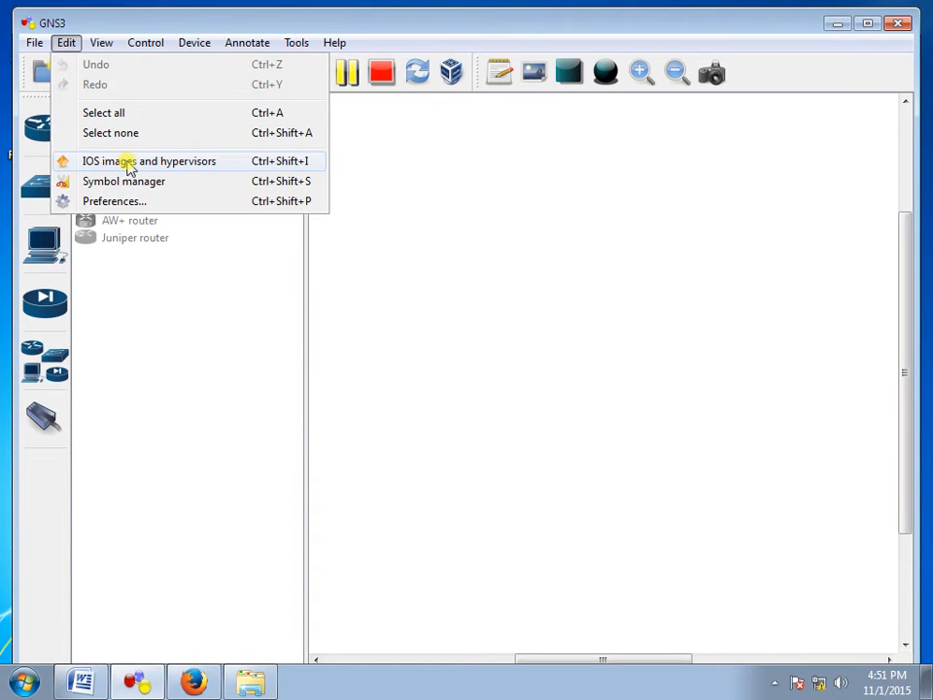
left_click(130, 163)
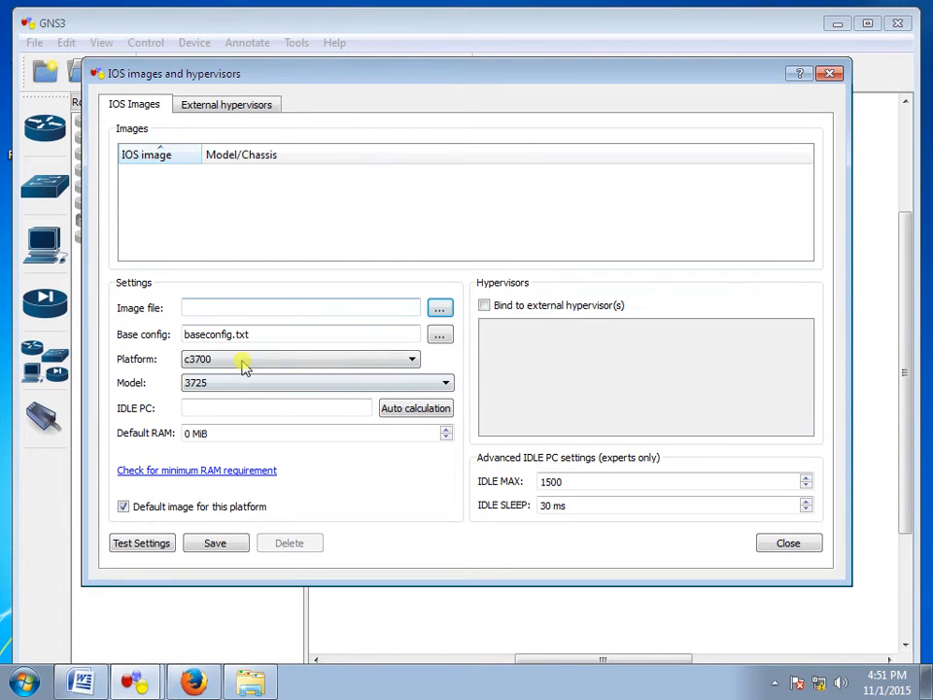
left_click(440, 313)
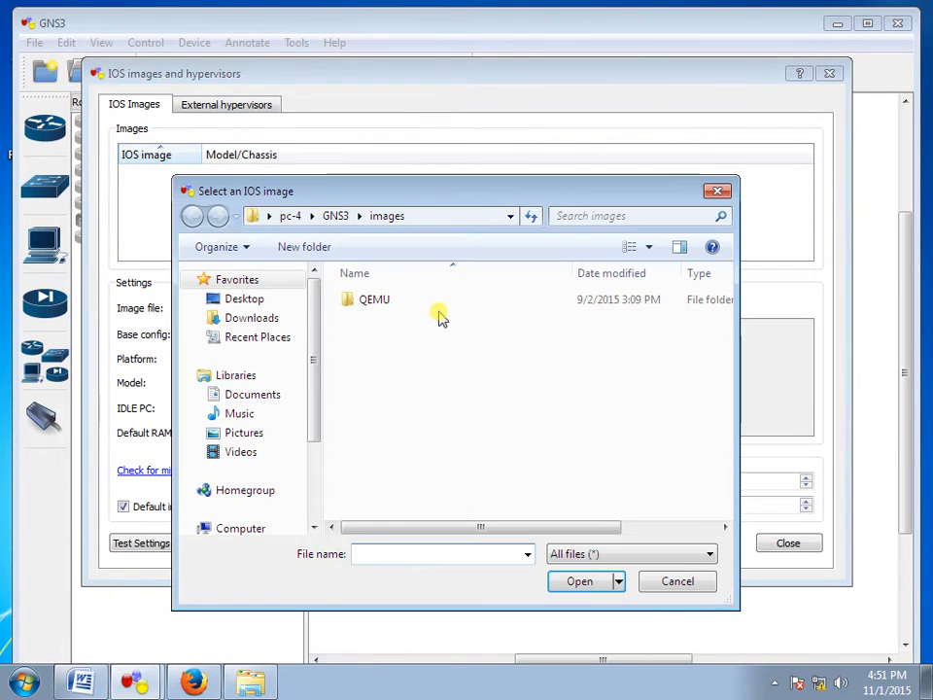
left_click(245, 299)
left_click(407, 406)
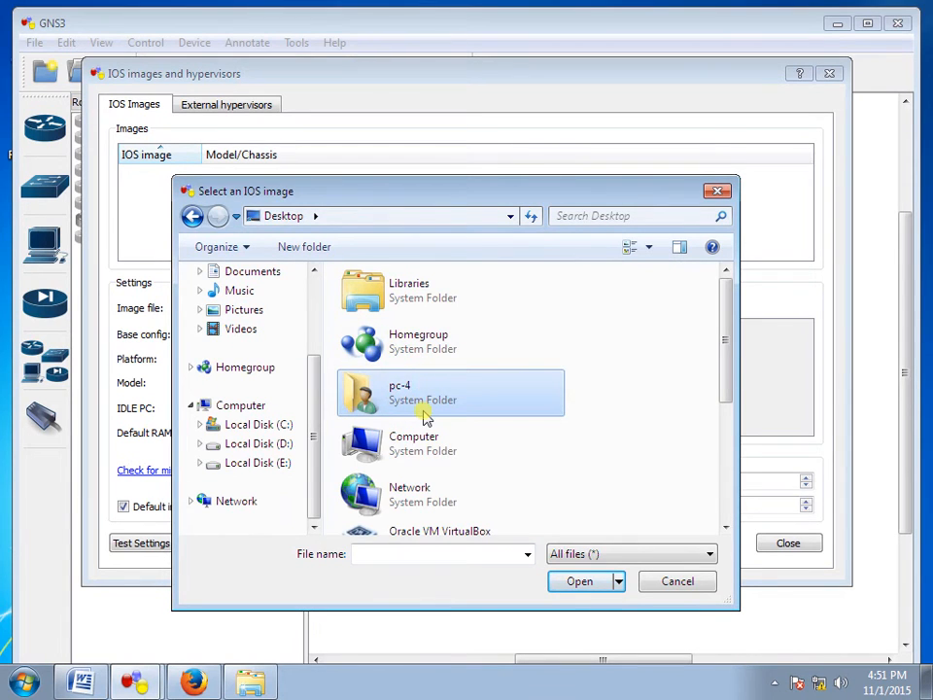
scroll(425, 416, "down", 3)
double_click(423, 425)
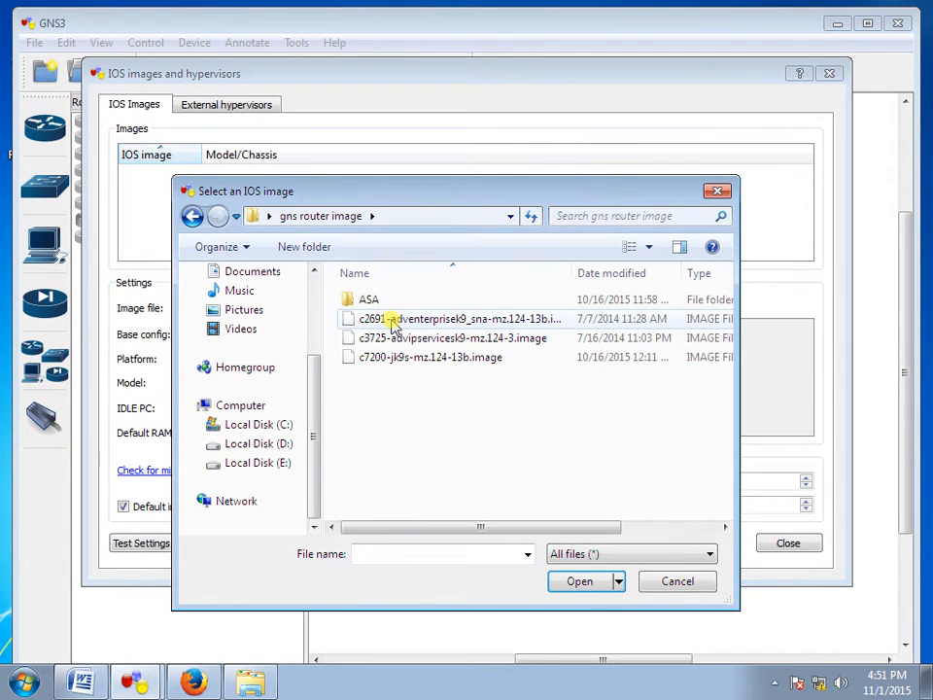
left_click(393, 321)
left_click(573, 583)
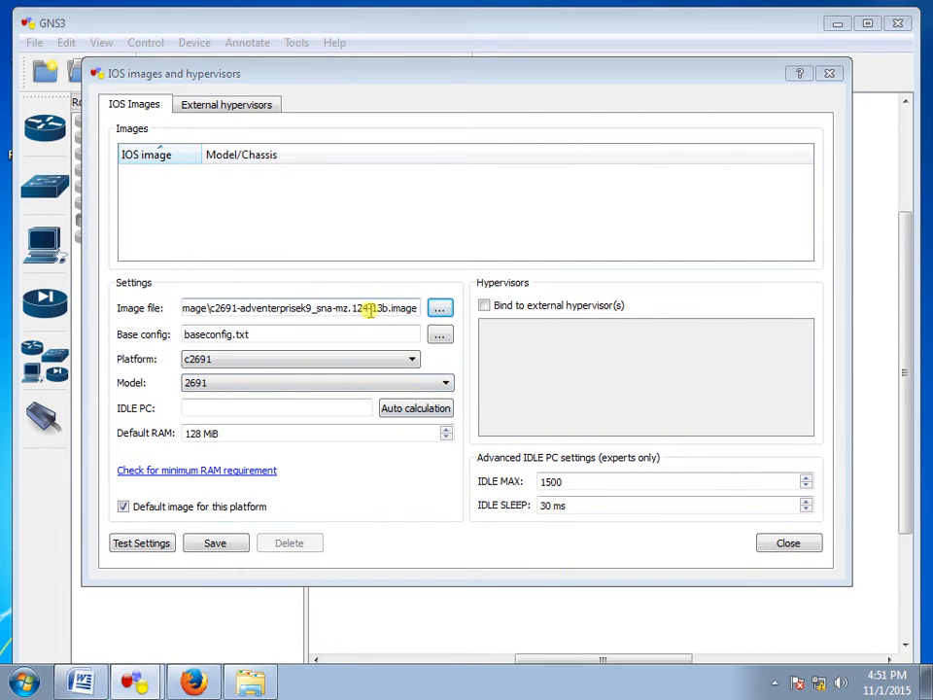
Step: Save the c2691 image with 128 MiB default RAM and an empty IDLE PC value, and close the IOS images settings
left_click_drag(243, 434, 187, 433)
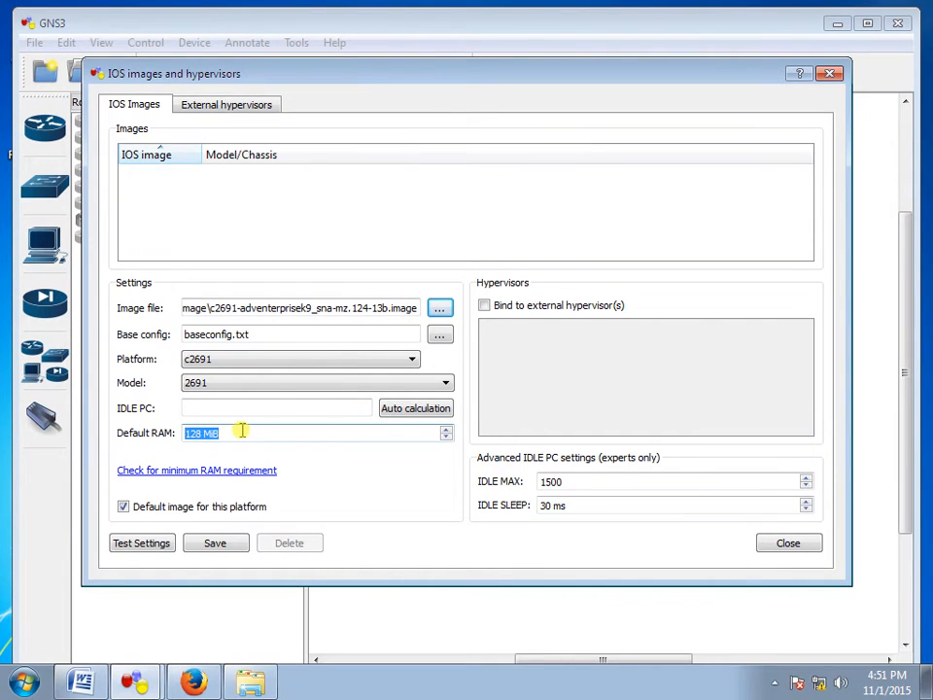
left_click_drag(231, 434, 202, 434)
left_click(199, 434)
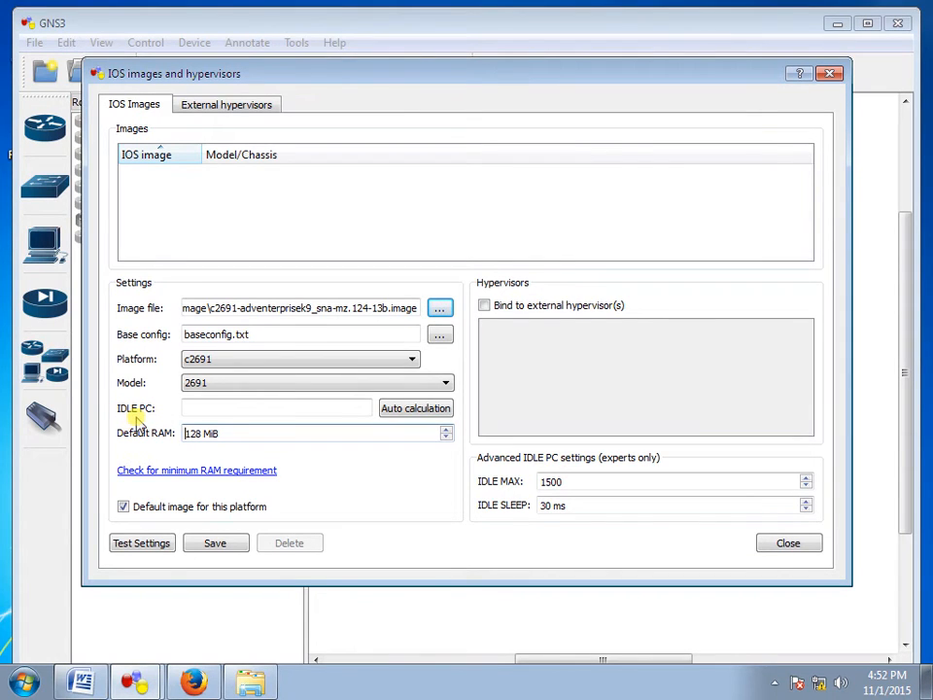
left_click(260, 412)
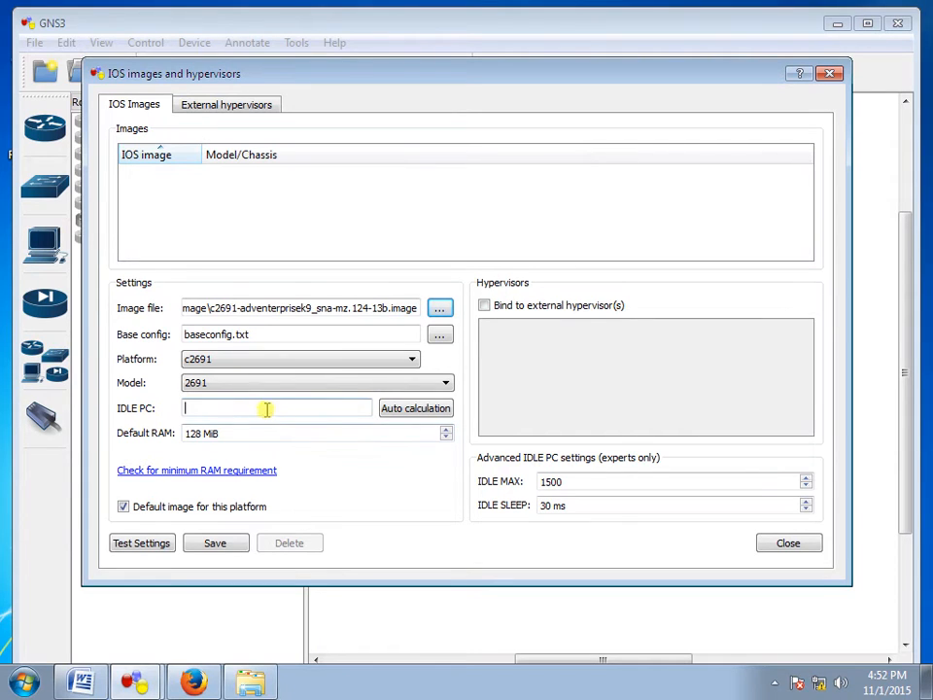
left_click(216, 543)
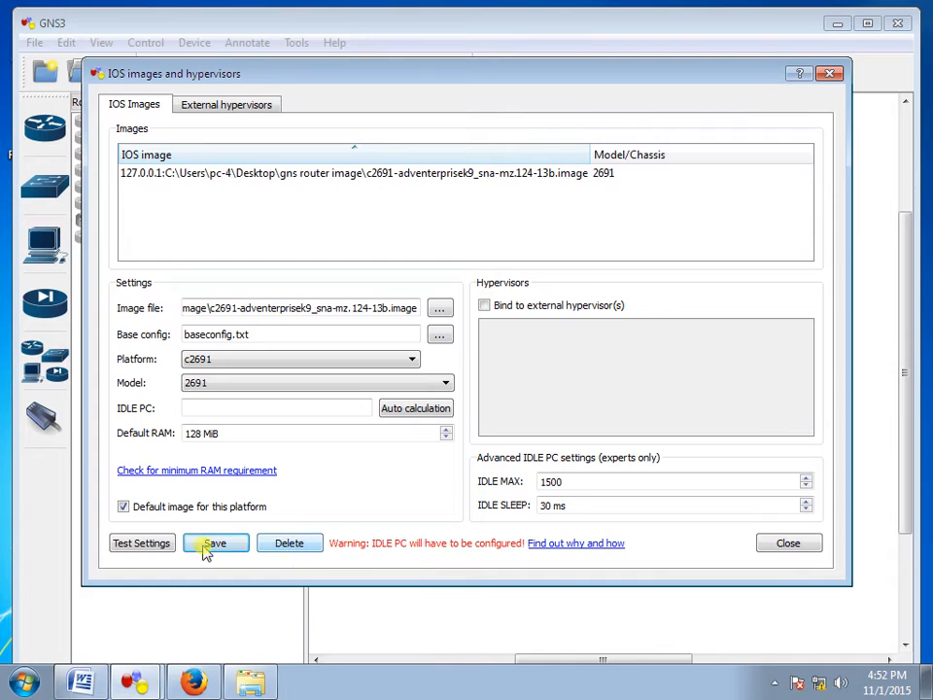
left_click(790, 544)
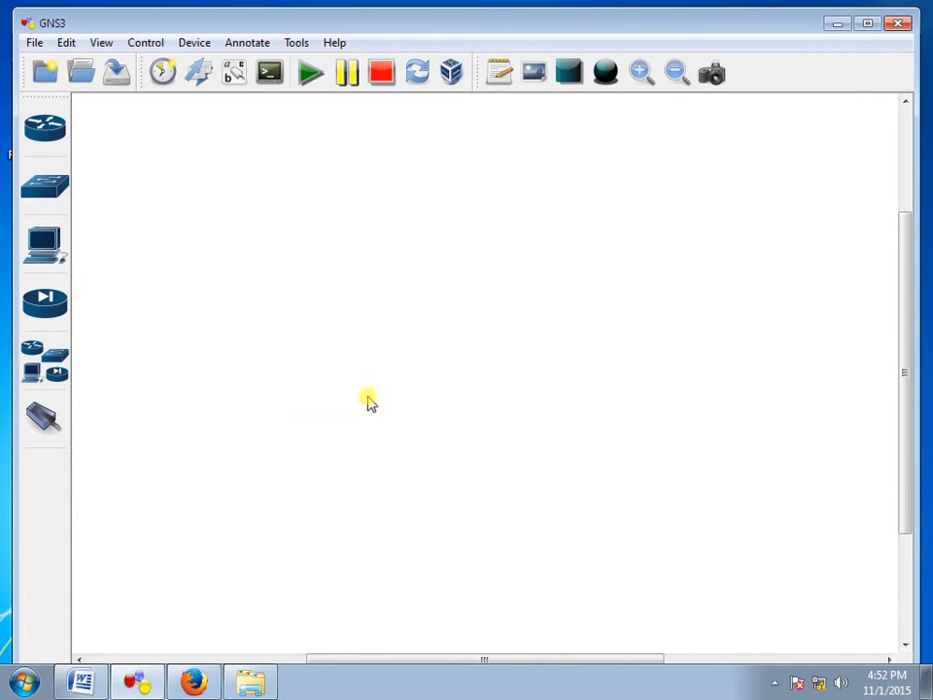
Step: Place one Router c2691 in the upper part of the workspace
left_click(39, 133)
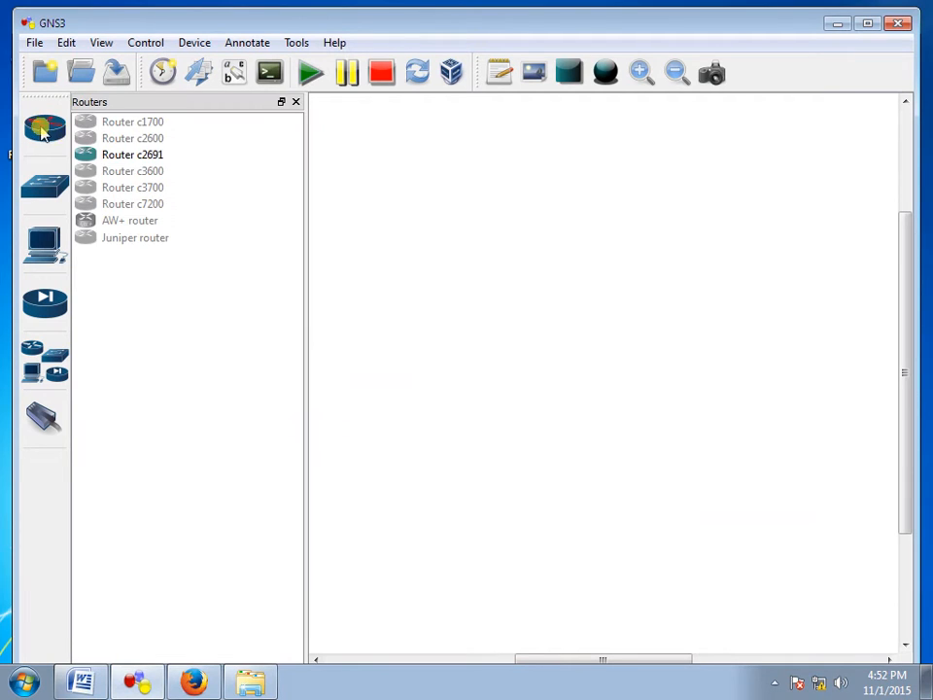
left_click_drag(121, 161, 419, 184)
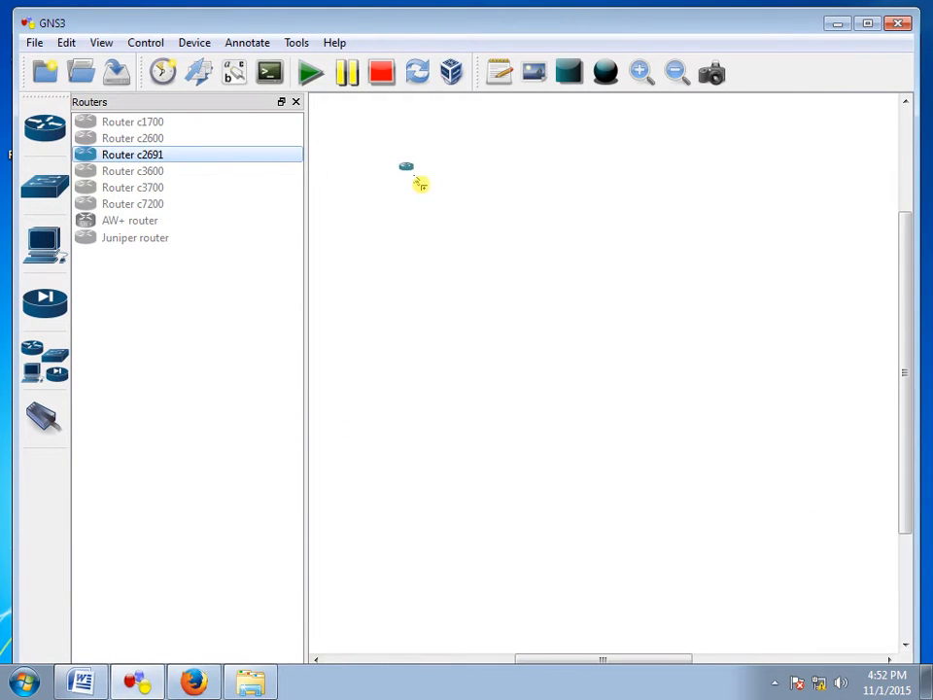
left_click_drag(419, 185, 420, 185)
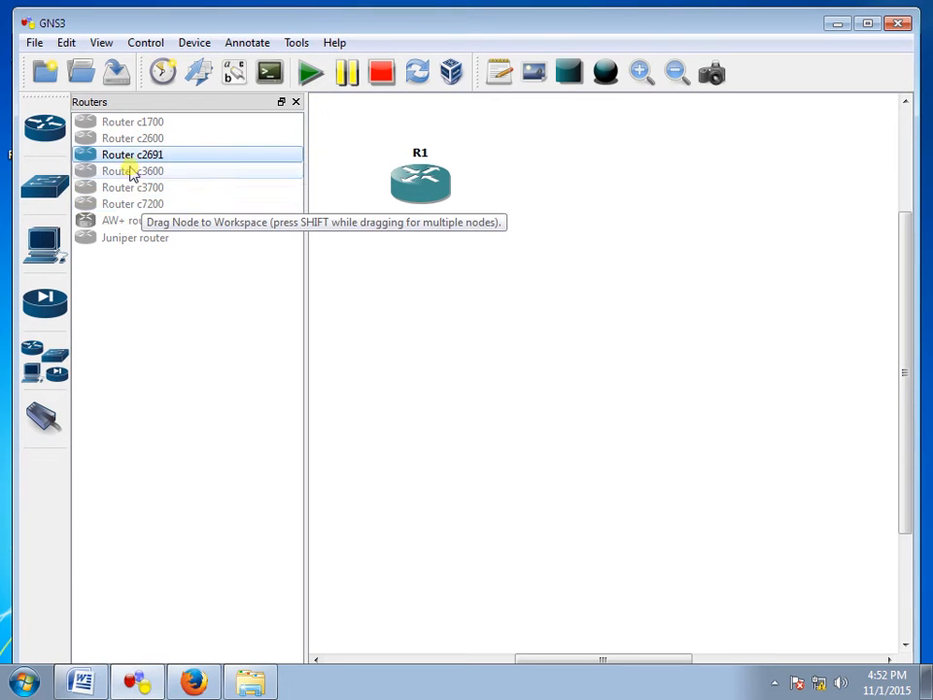
Step: In the IOS images and hypervisors settings, load c7200-jk9s-mz.124-13b.image from the desktop's gns router image folder as the image file
left_click(68, 43)
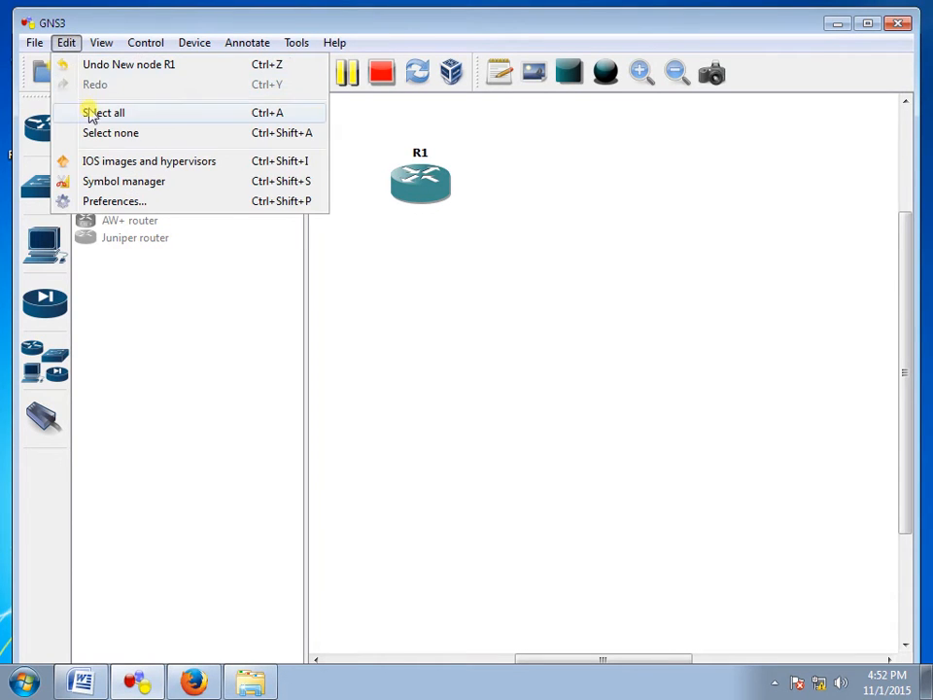
left_click(105, 164)
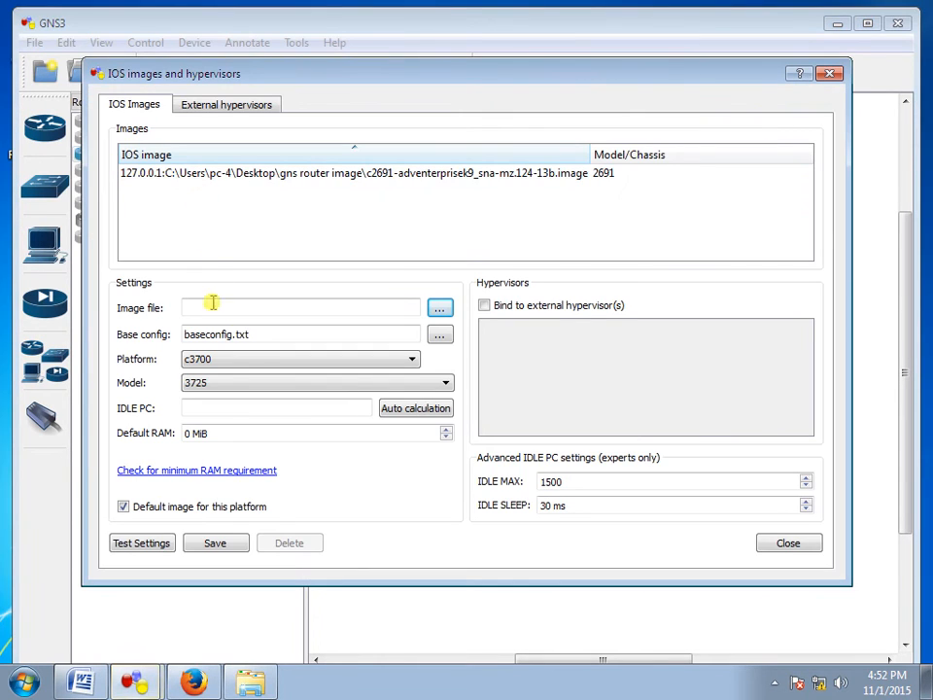
left_click(440, 307)
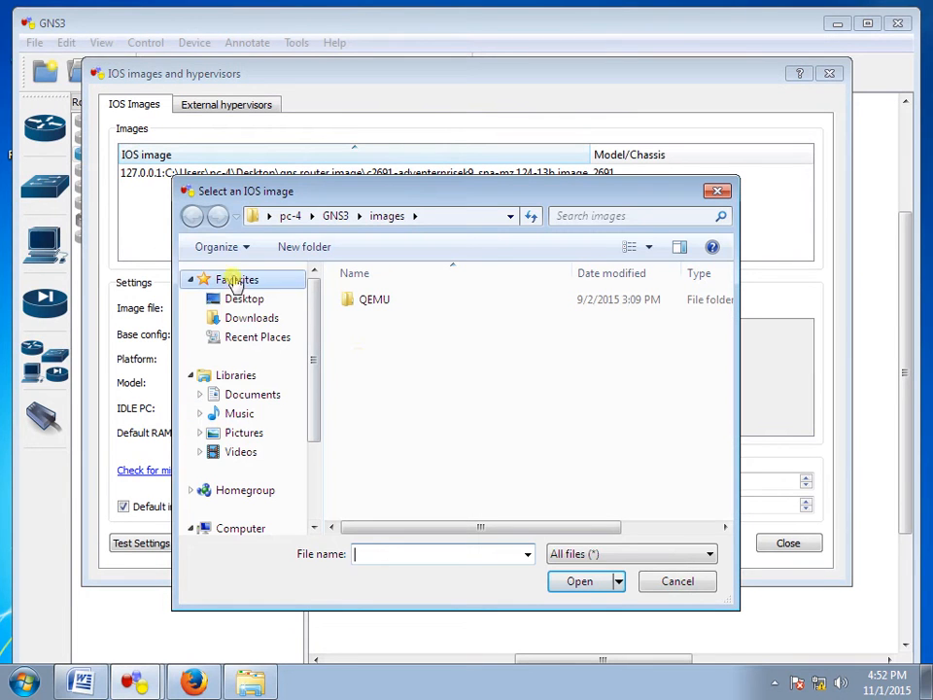
left_click(243, 299)
scroll(394, 388, "down", 1)
scroll(459, 402, "down", 3)
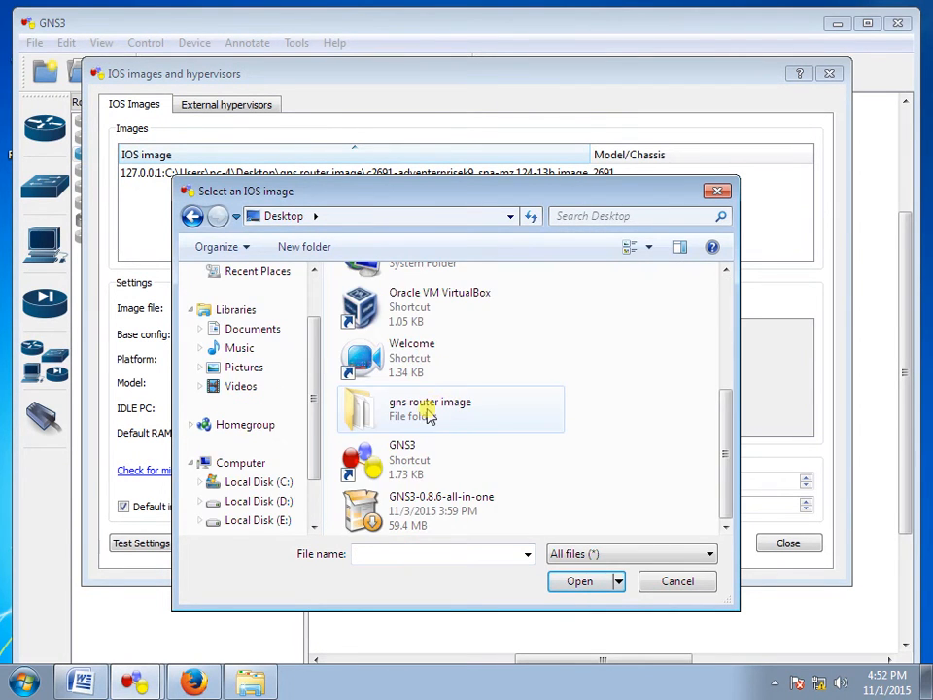
double_click(425, 406)
left_click(403, 358)
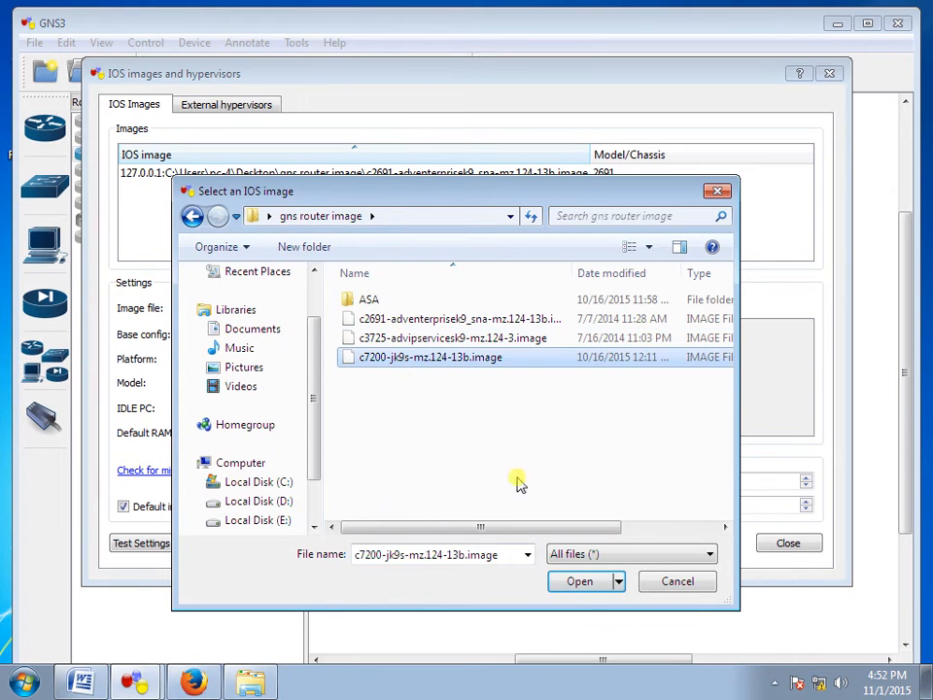
left_click(574, 582)
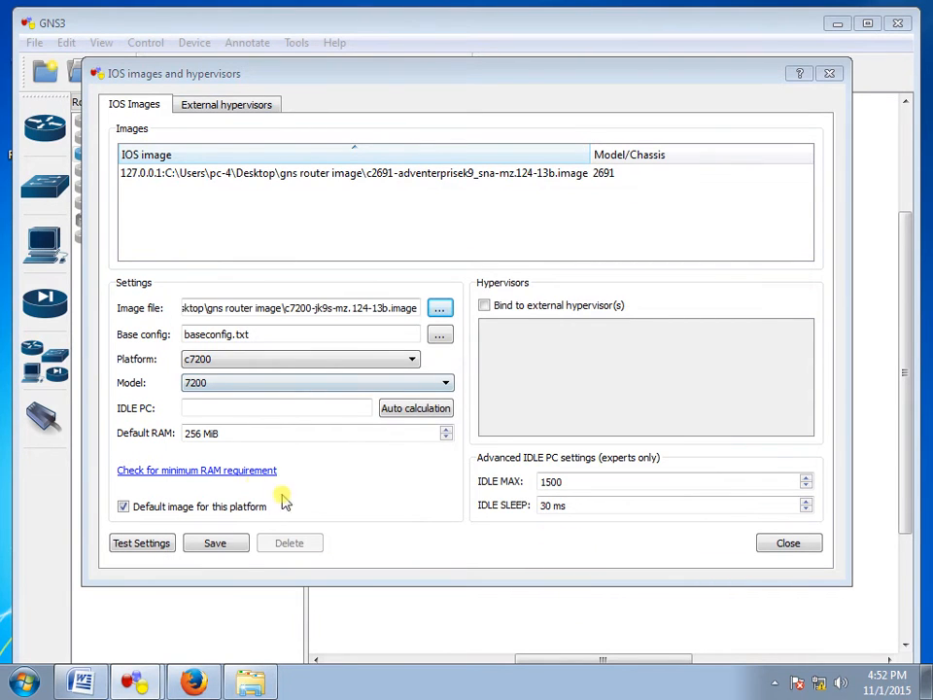
Step: Save the c7200 image with 256 MiB default RAM, review both registered images, and close the IOS images settings
left_click(215, 542)
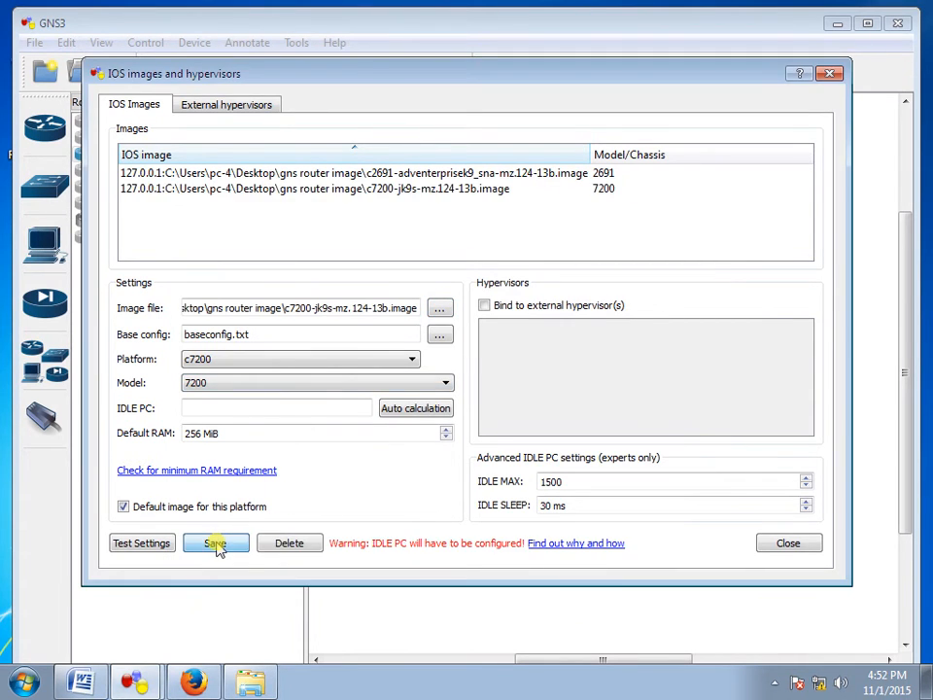
left_click(229, 174)
left_click(229, 188)
left_click(229, 174)
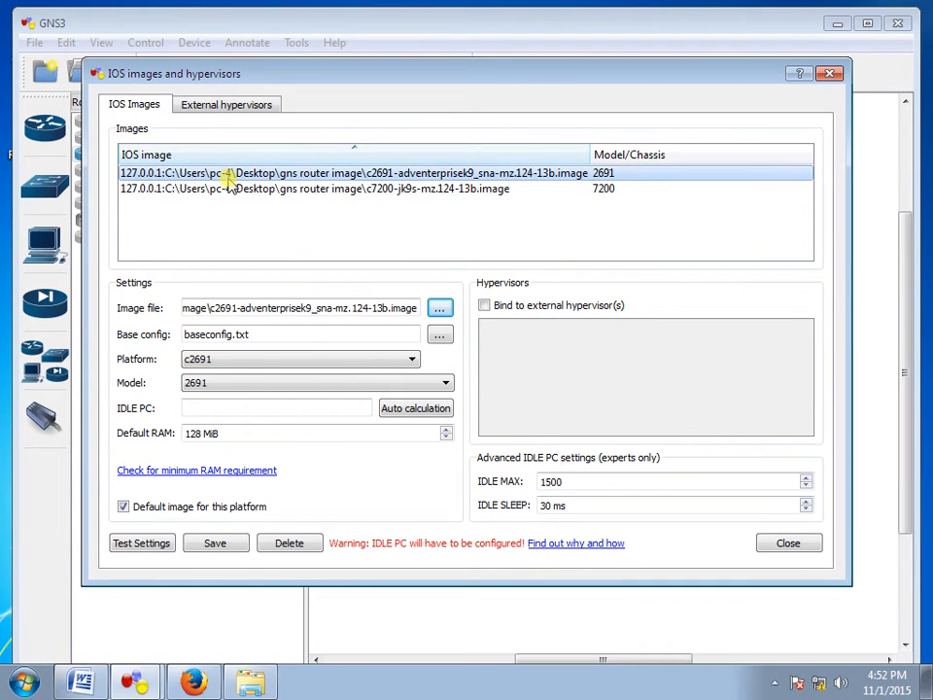
left_click(787, 545)
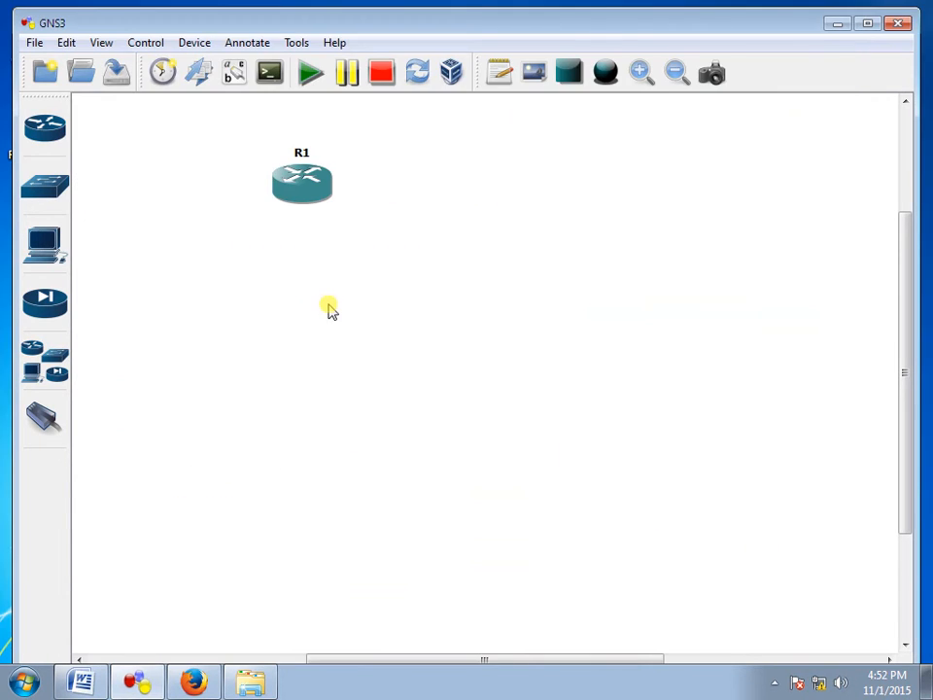
Step: Place one Router c7200 below R1 in the workspace and shift R1 to the side
left_click(50, 135)
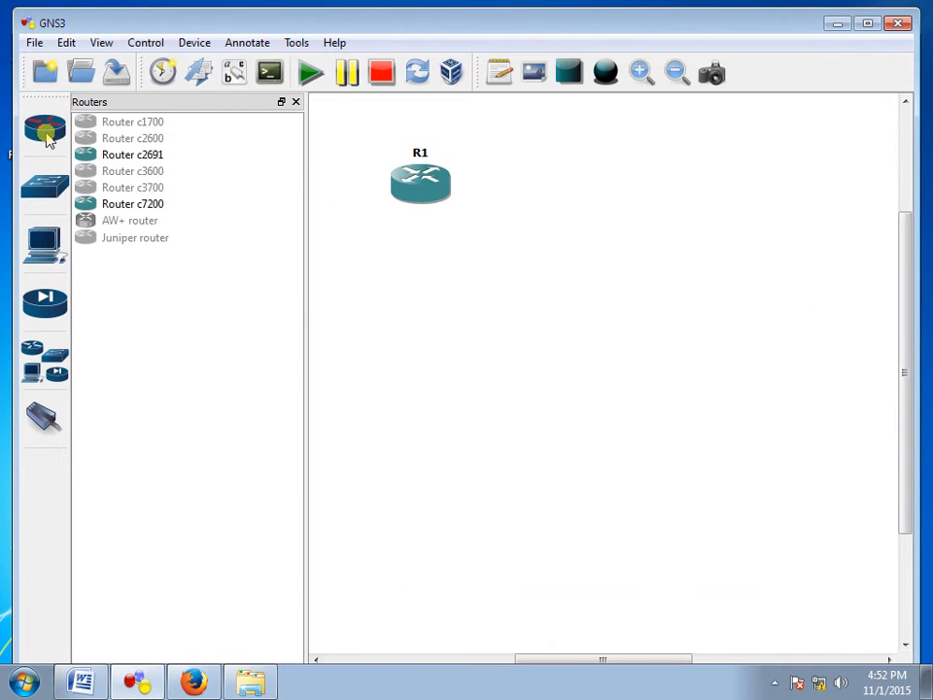
left_click_drag(126, 208, 424, 350)
left_click_drag(418, 204, 422, 209)
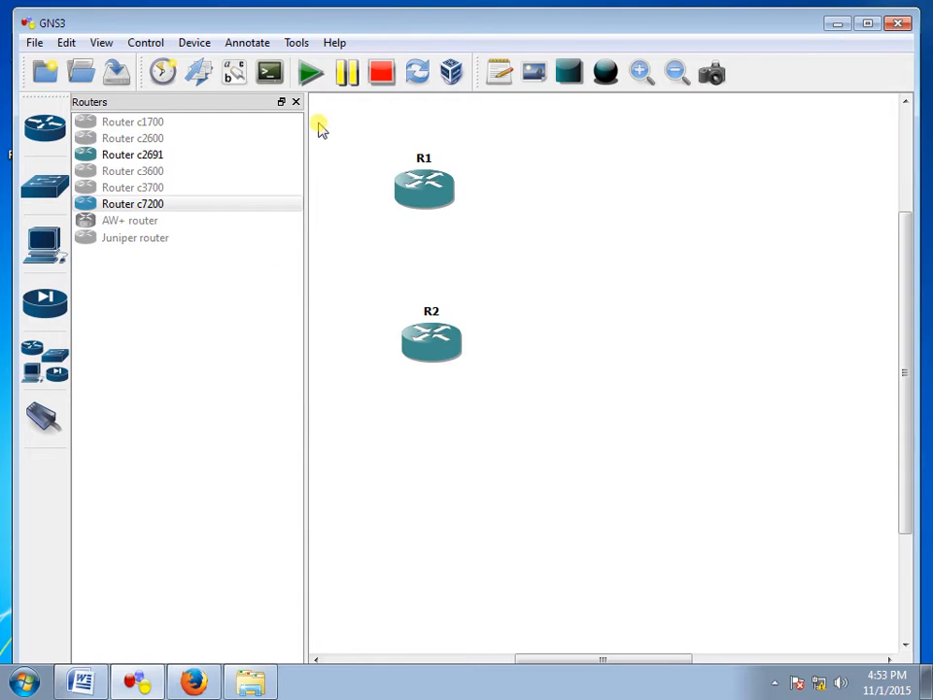
left_click(296, 103)
left_click_drag(319, 203, 264, 200)
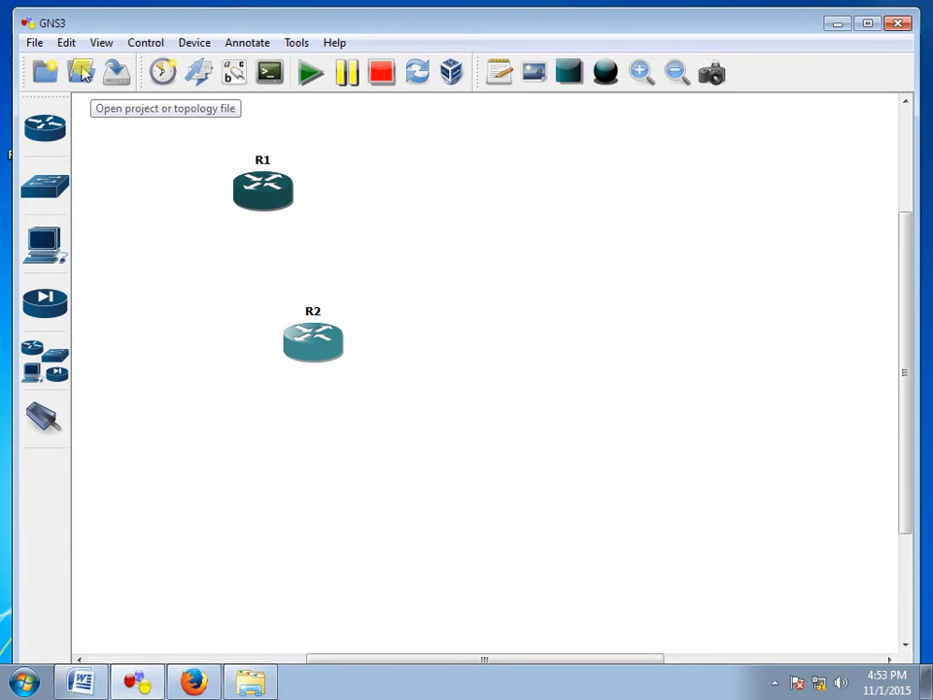
Step: Draw a rectangle beside the two routers, enlarge it in width and height, and reposition it
left_click(236, 78)
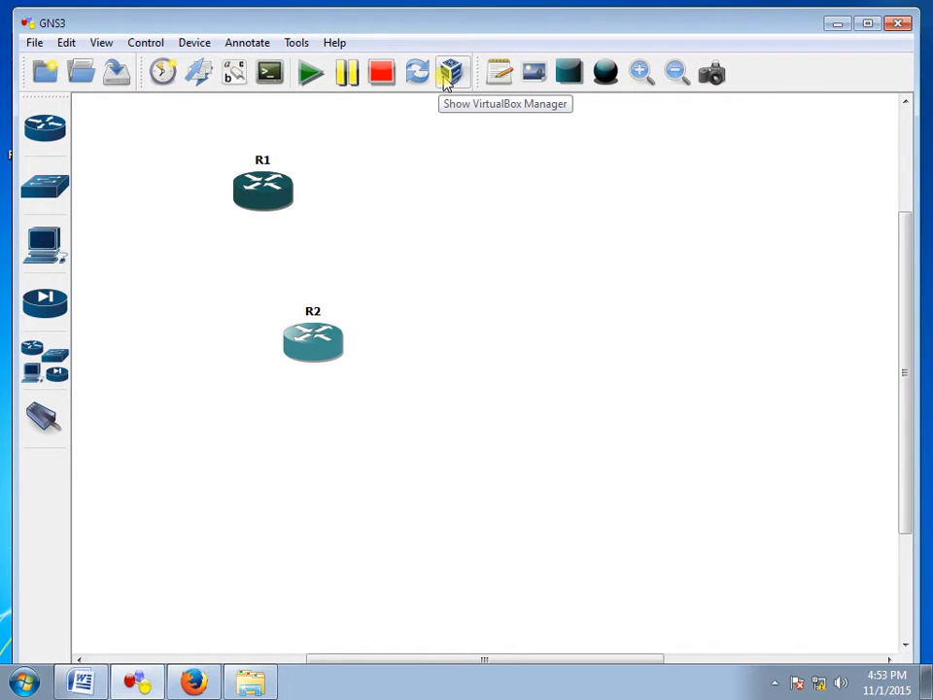
left_click(569, 74)
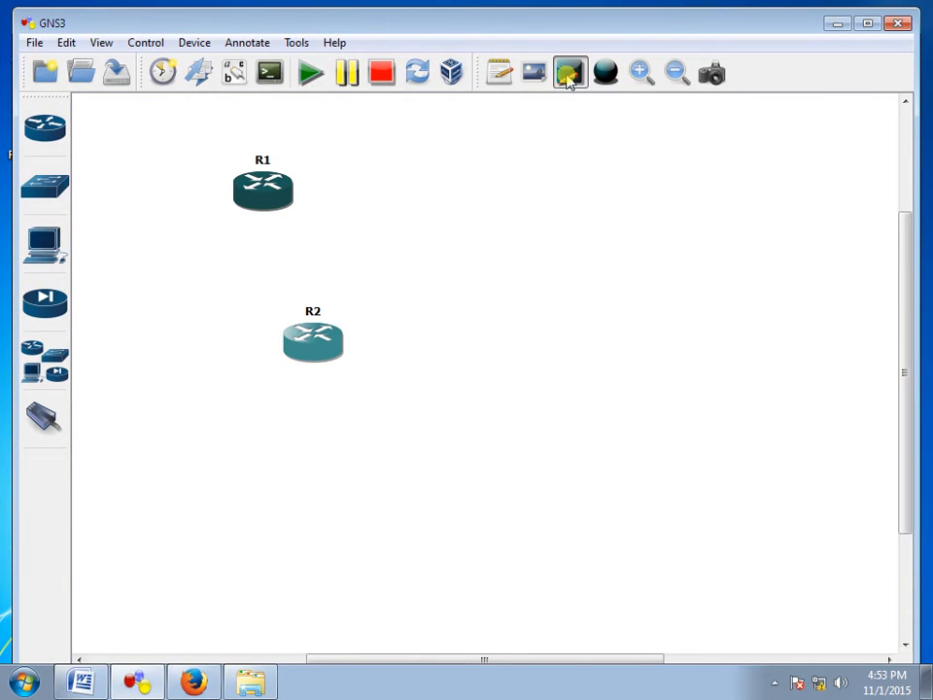
left_click_drag(474, 178, 657, 270)
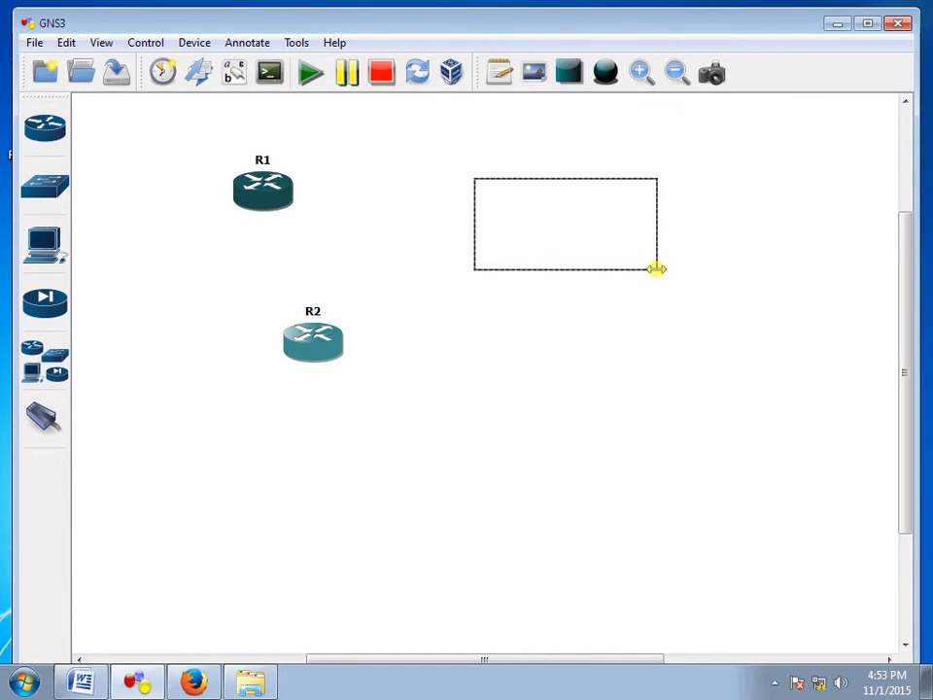
left_click_drag(658, 269, 695, 270)
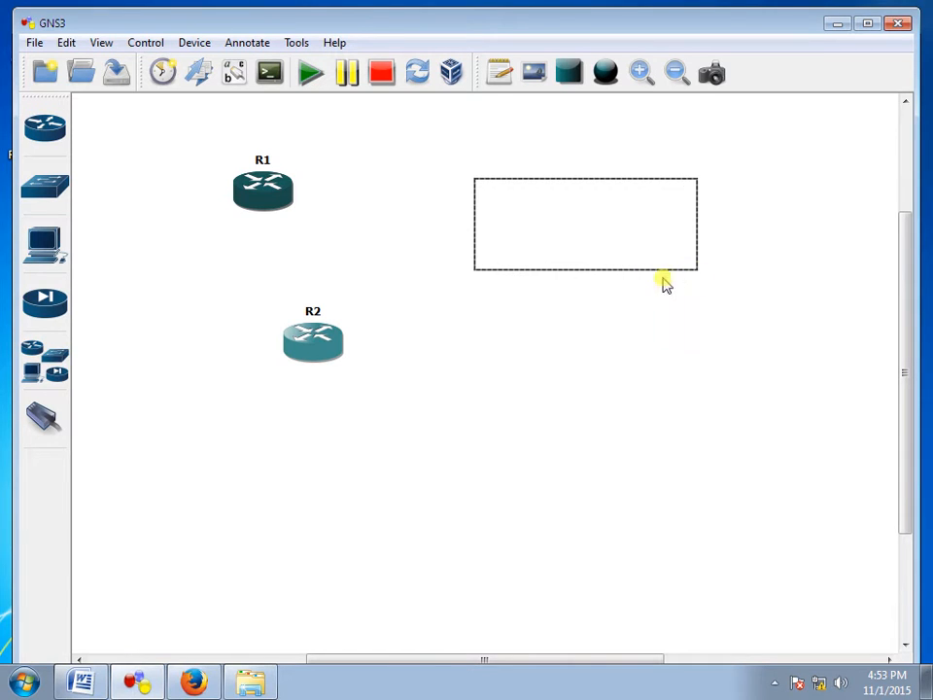
left_click_drag(625, 268, 623, 367)
left_click_drag(622, 303, 587, 304)
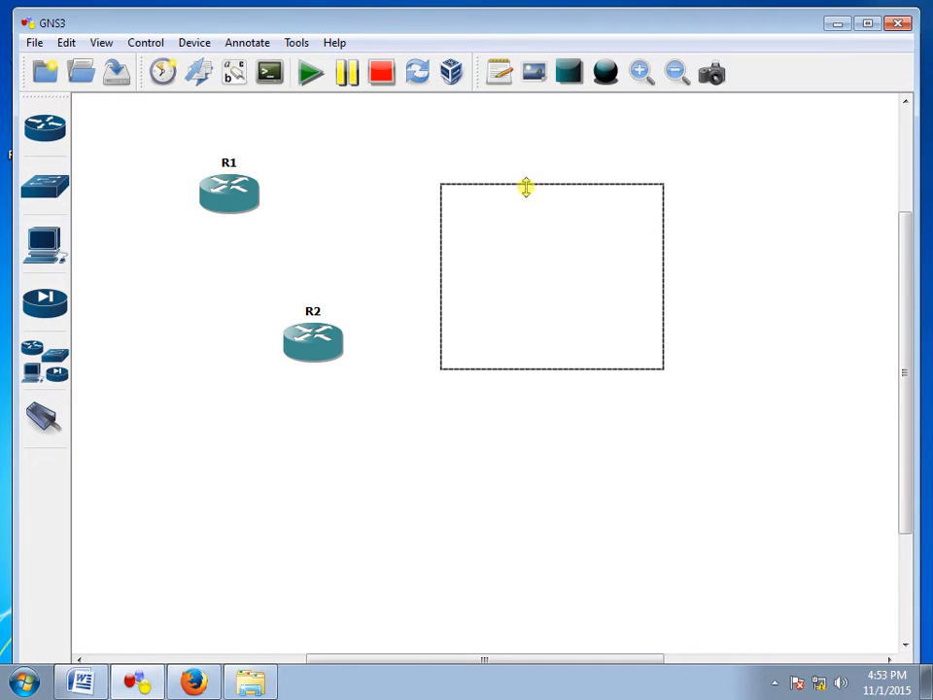
left_click_drag(539, 220, 600, 210)
Step: Move routers R2 and R1 inside the rectangle
left_click(476, 281)
left_click_drag(323, 329, 686, 307)
left_click_drag(242, 199, 558, 228)
left_click(563, 263)
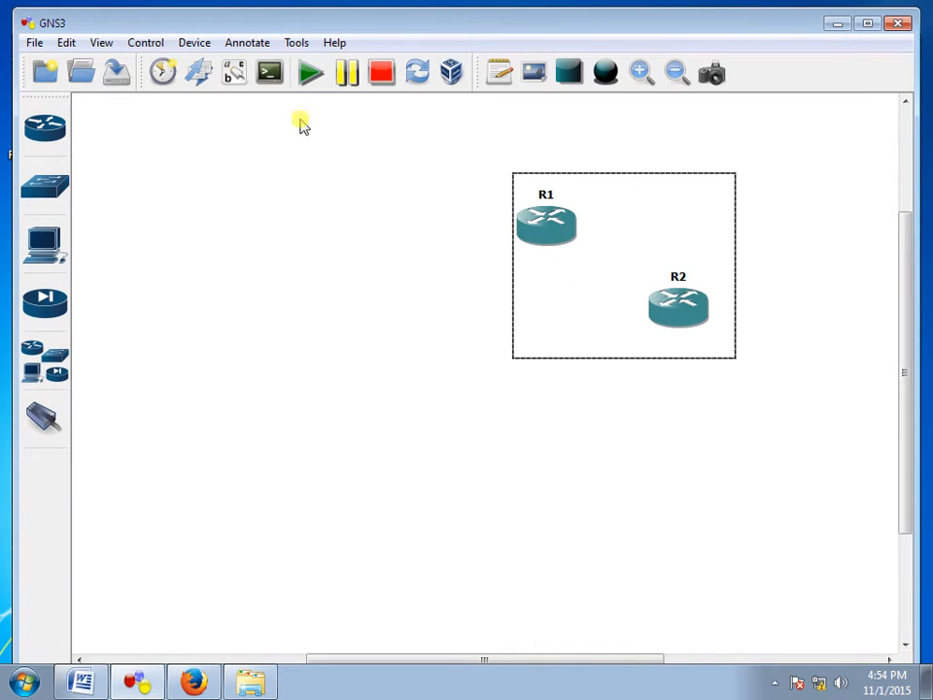
Step: Add the note "Company A" above the rectangle
left_click(489, 75)
left_click(580, 129)
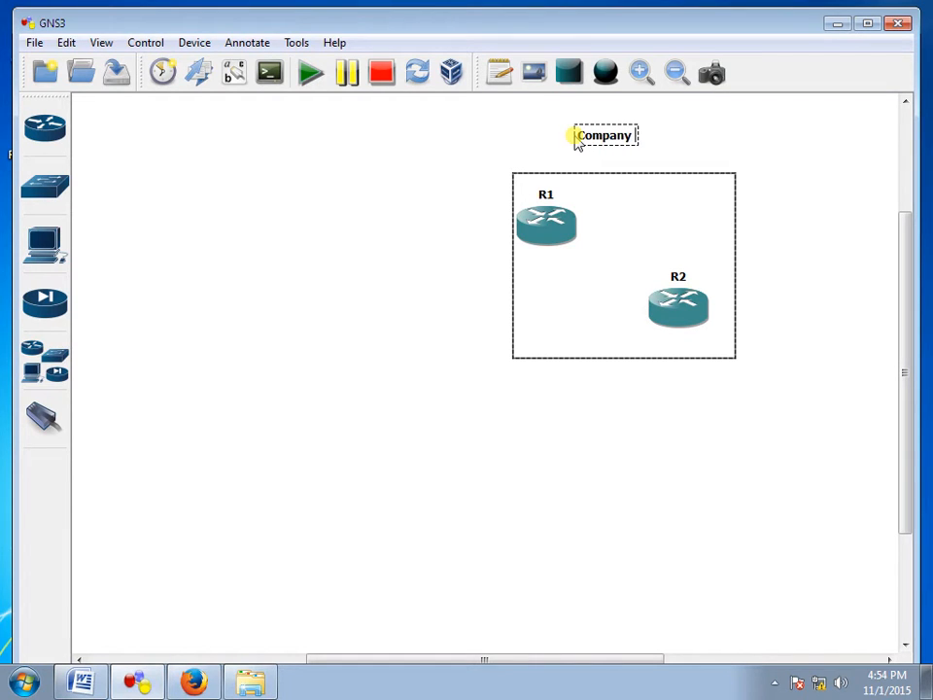
left_click(509, 136)
mouse_move(596, 136)
left_mouse_down()
mouse_move(614, 143)
mouse_move(606, 143)
left_mouse_up()
left_click(446, 176)
Step: Draw an ellipse in the empty area beside the rectangle, stretch it taller, and move it slightly upward
left_click(604, 72)
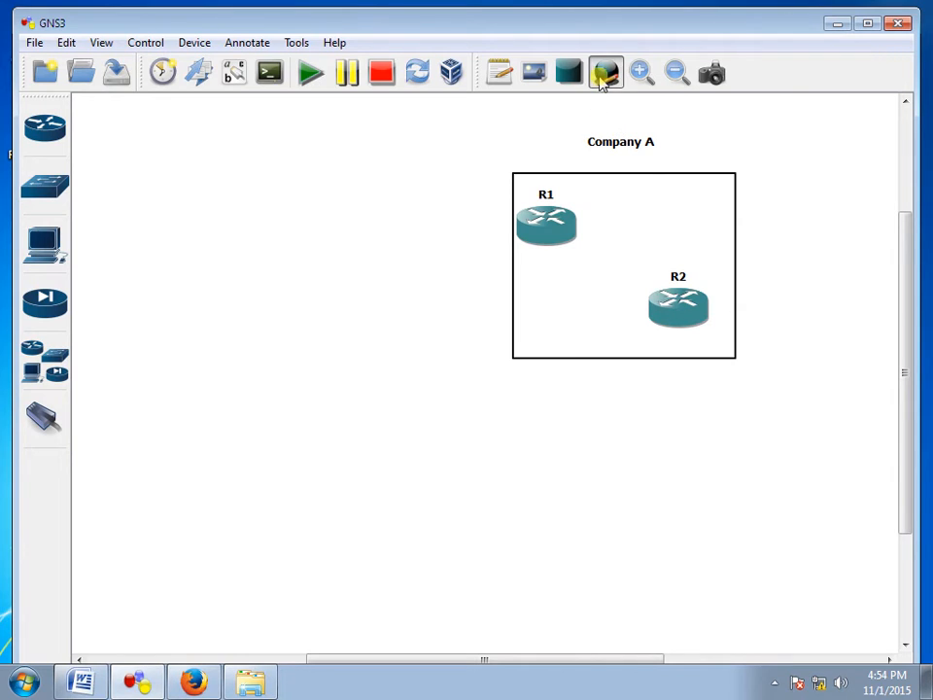
left_click(262, 200)
left_click_drag(274, 216, 260, 209)
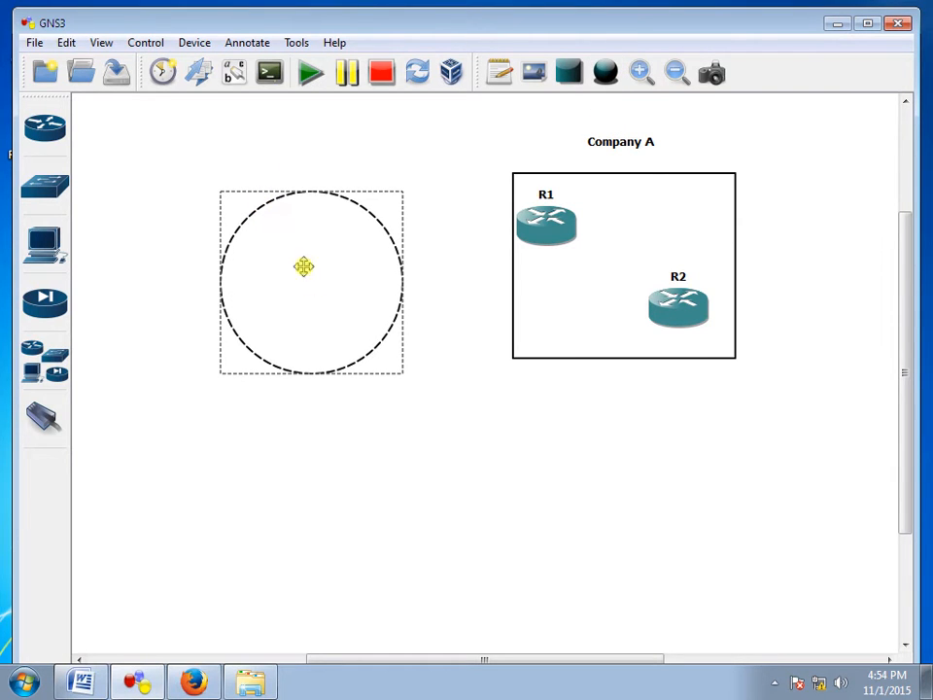
left_click_drag(318, 372, 327, 420)
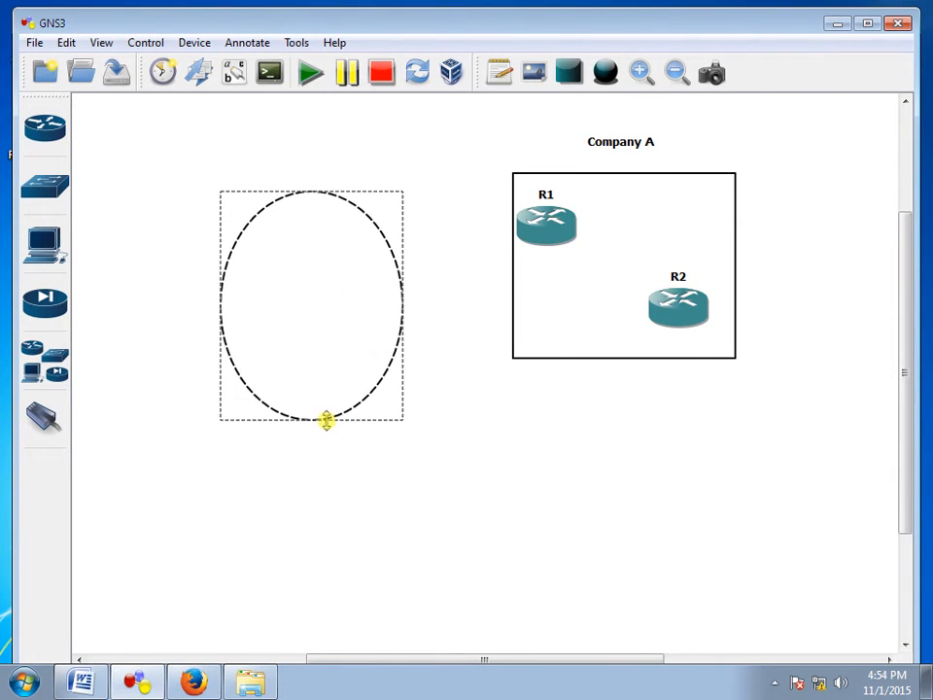
left_click_drag(318, 339, 312, 310)
left_click(306, 434)
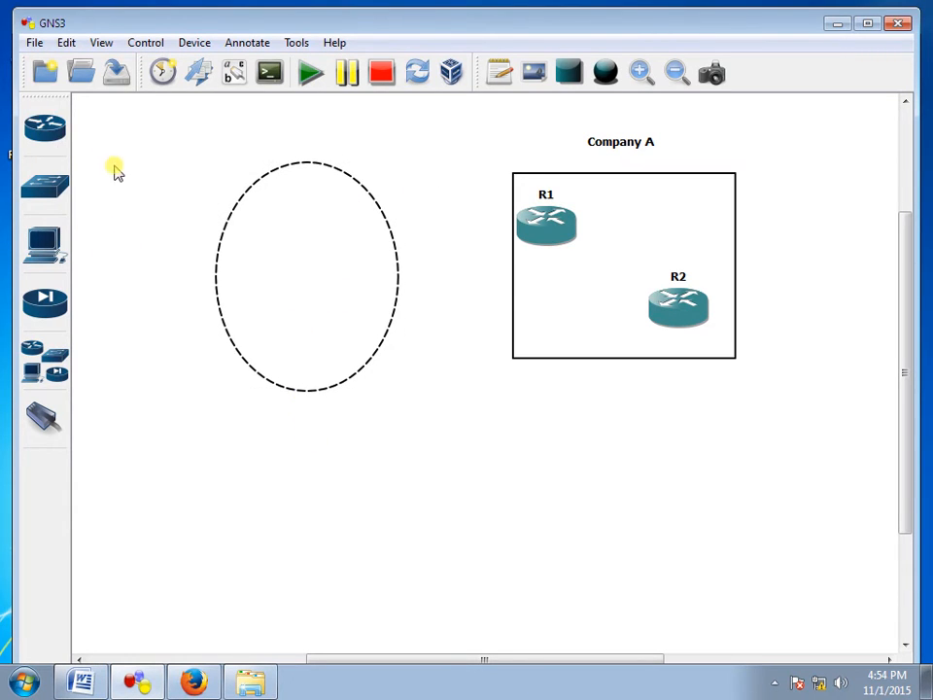
Step: Place a Router c2691 inside the ellipse and add the note "Company B" above it
left_click(58, 135)
left_click_drag(121, 153, 389, 234)
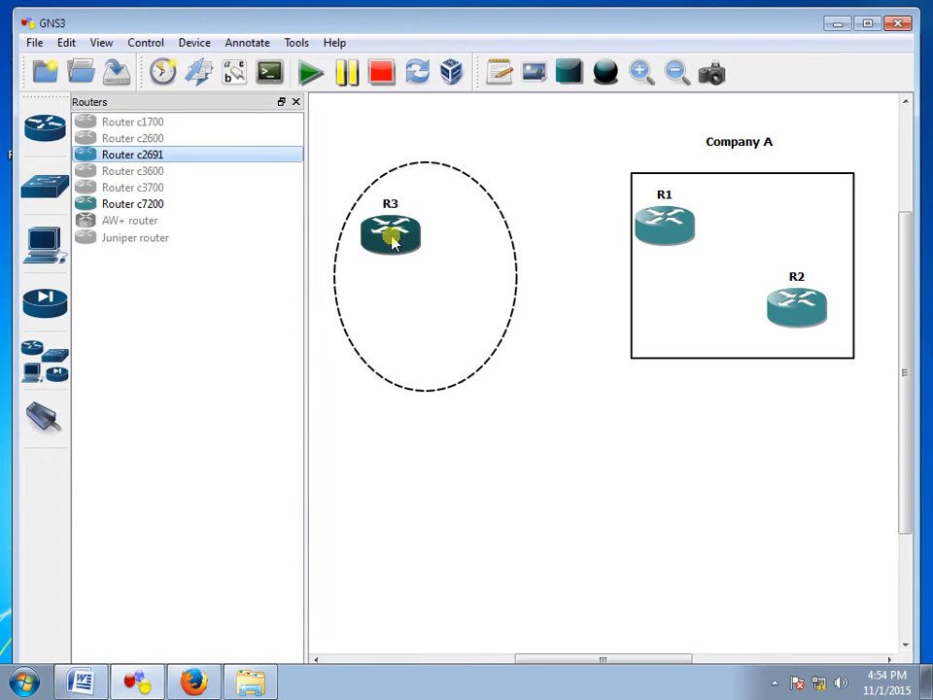
left_click(295, 101)
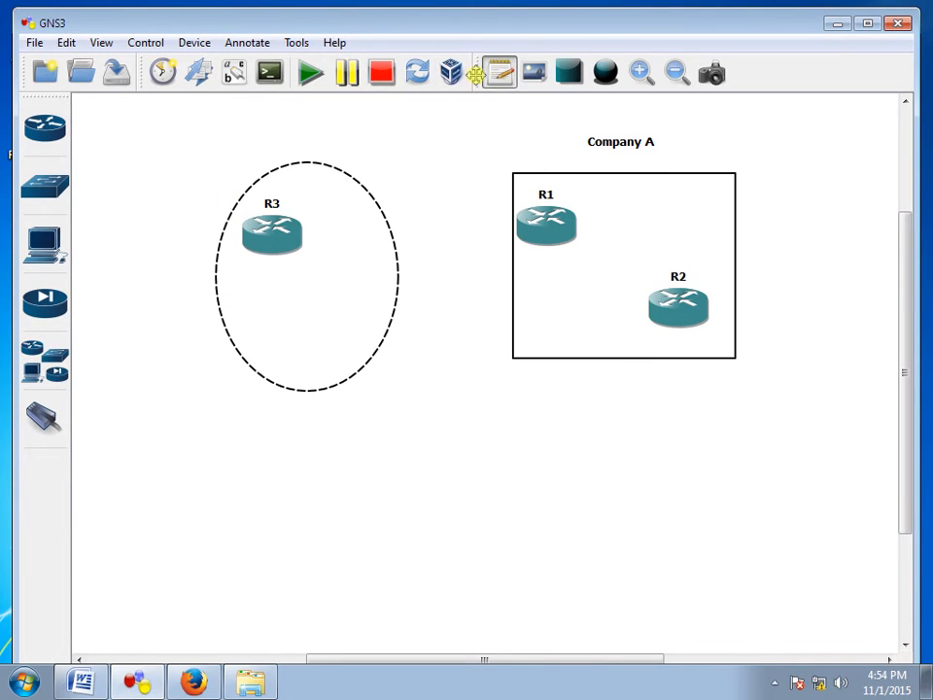
left_click(249, 125)
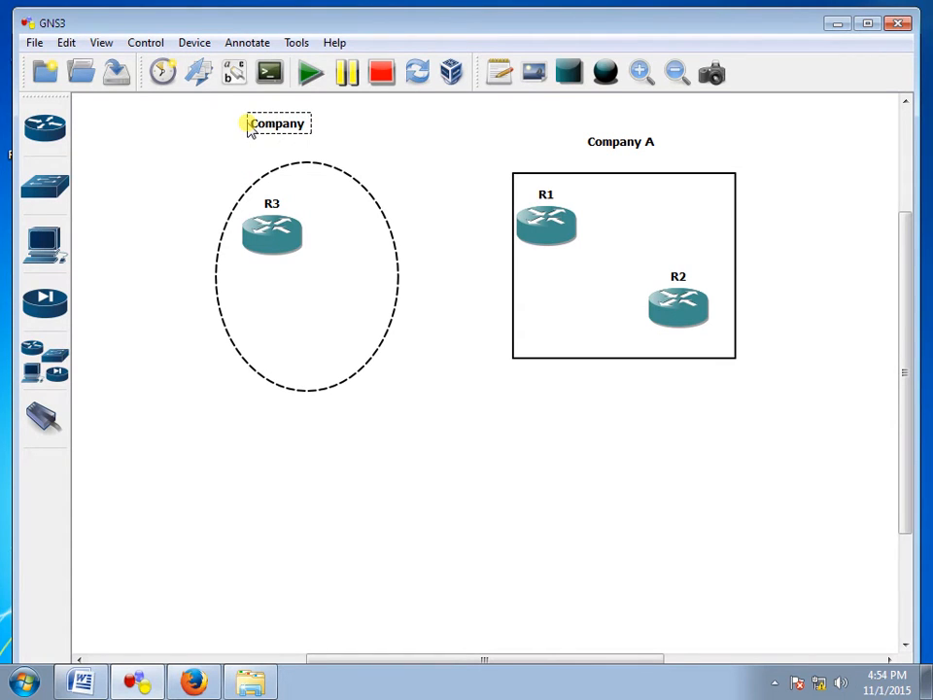
left_click(234, 136)
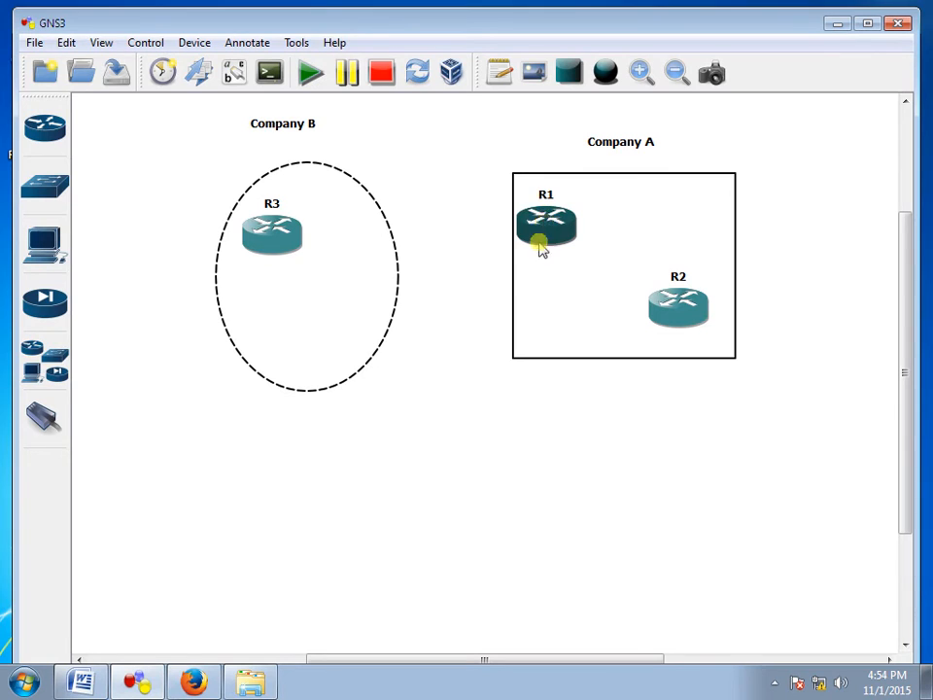
Step: Delete all routers, shapes and notes from the workspace
left_click_drag(808, 443, 194, 128)
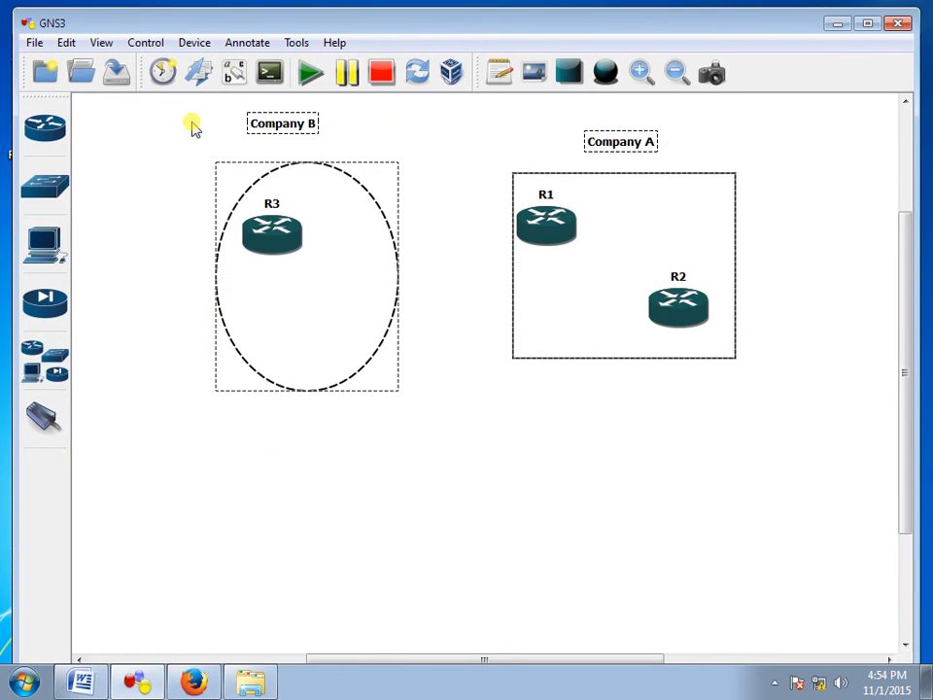
key("Delete")
key("Return")
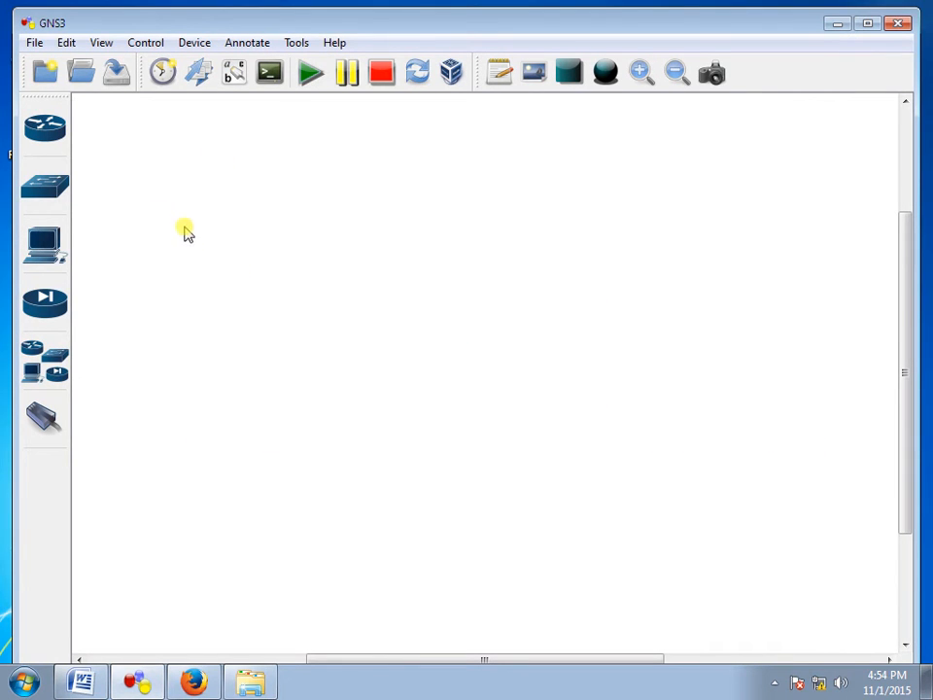
left_click_drag(704, 386, 230, 174)
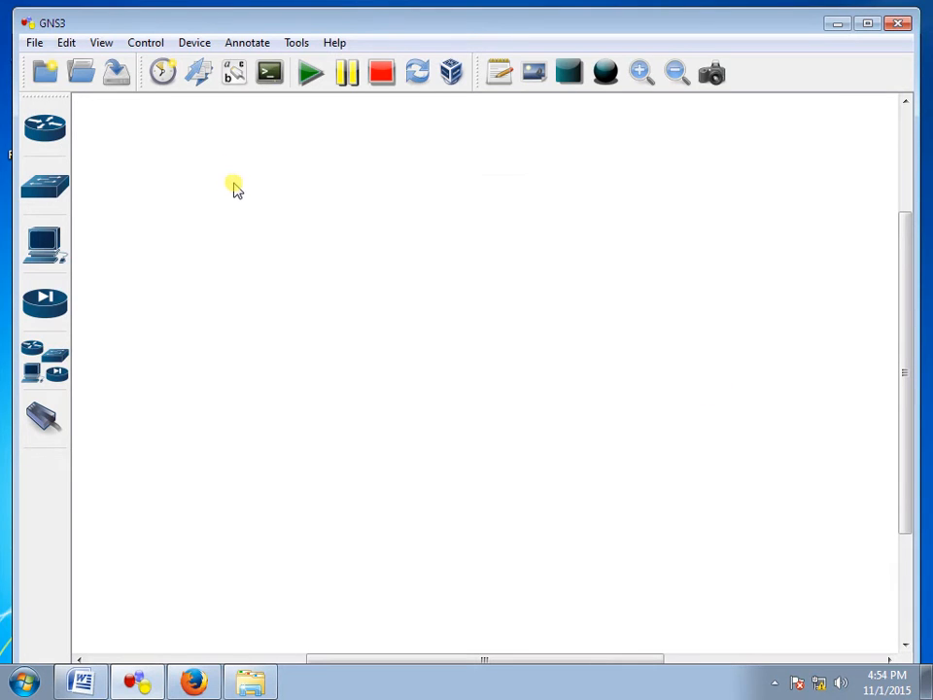
Step: Place two Router c2691 nodes in the workspace, one near the top and the other diagonally below it
left_click(54, 136)
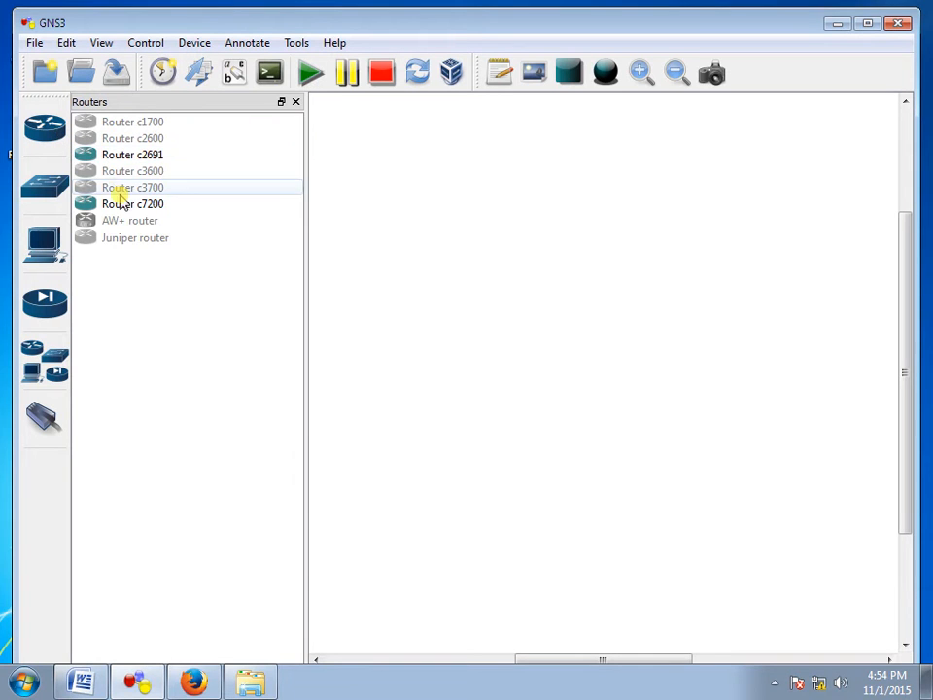
left_click_drag(133, 154, 502, 184)
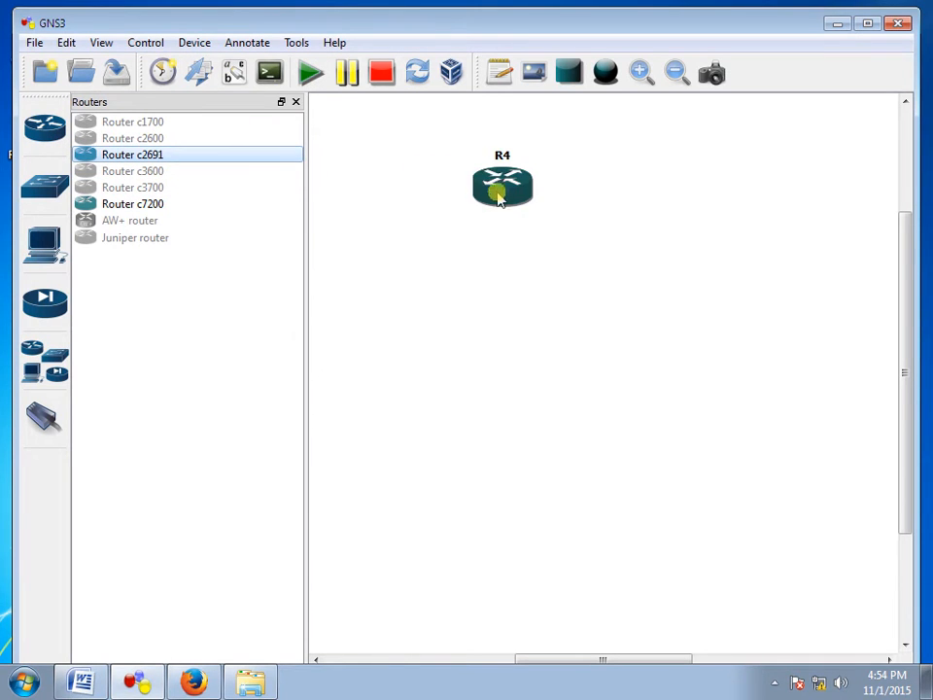
left_click_drag(329, 200, 696, 346)
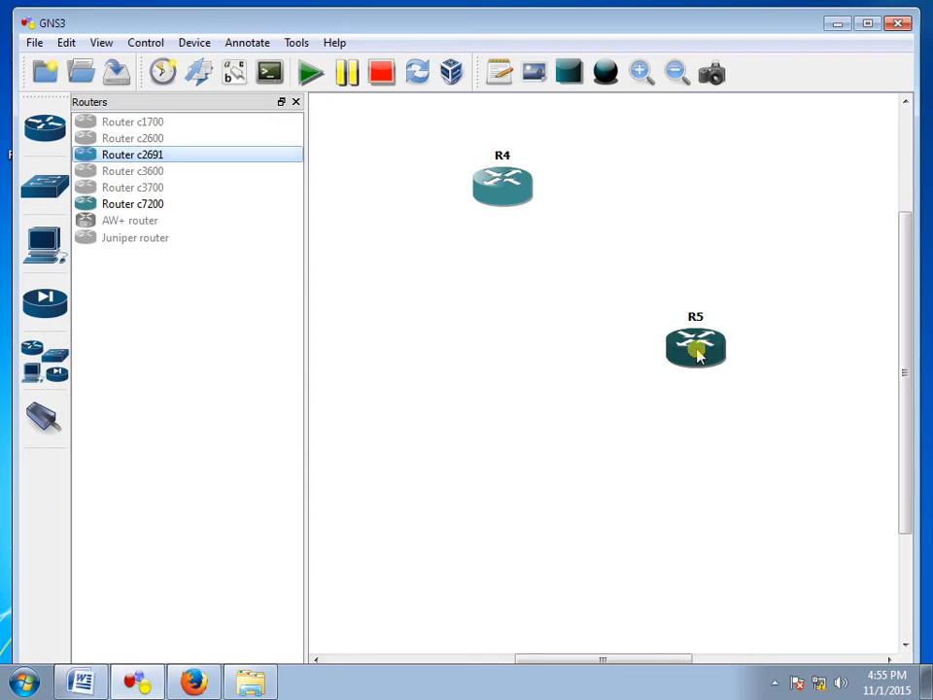
left_click(297, 102)
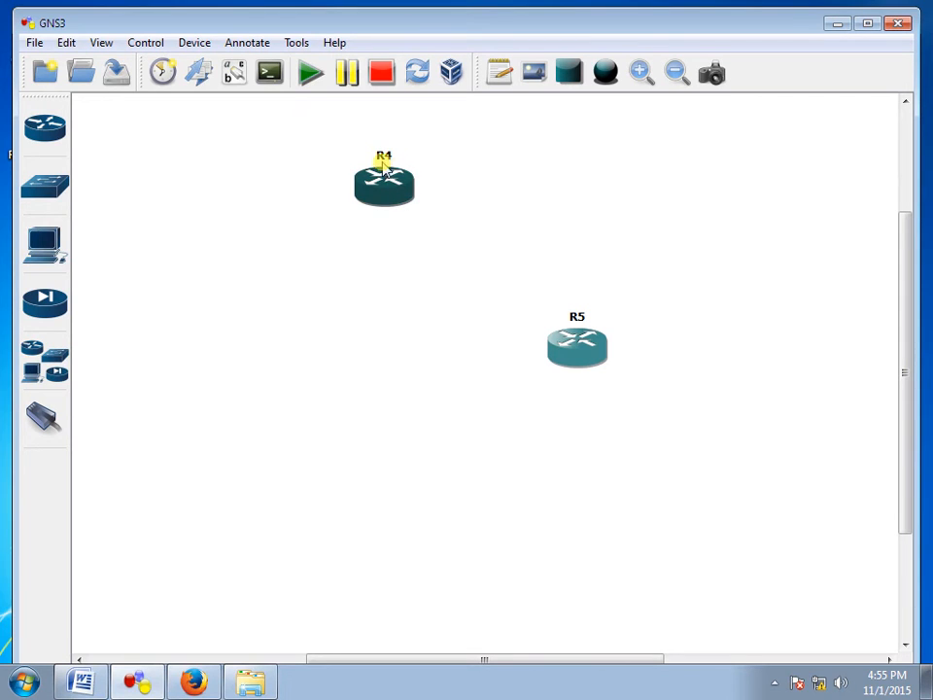
Step: Link interface f0/0 of router R4 to interface f0/0 of R5 and leave link mode
left_click(46, 421)
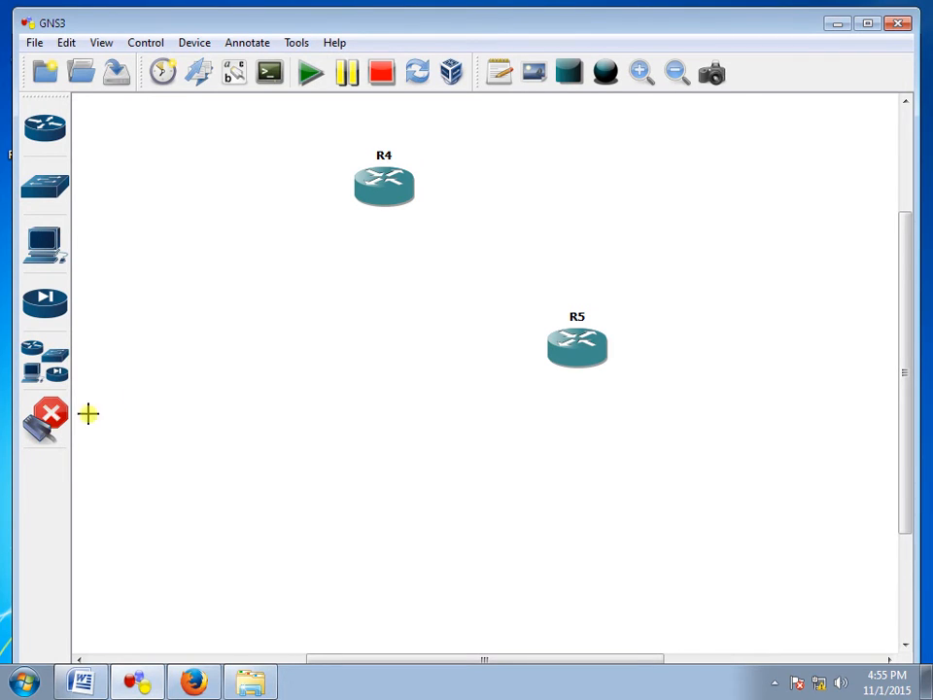
left_click(384, 188)
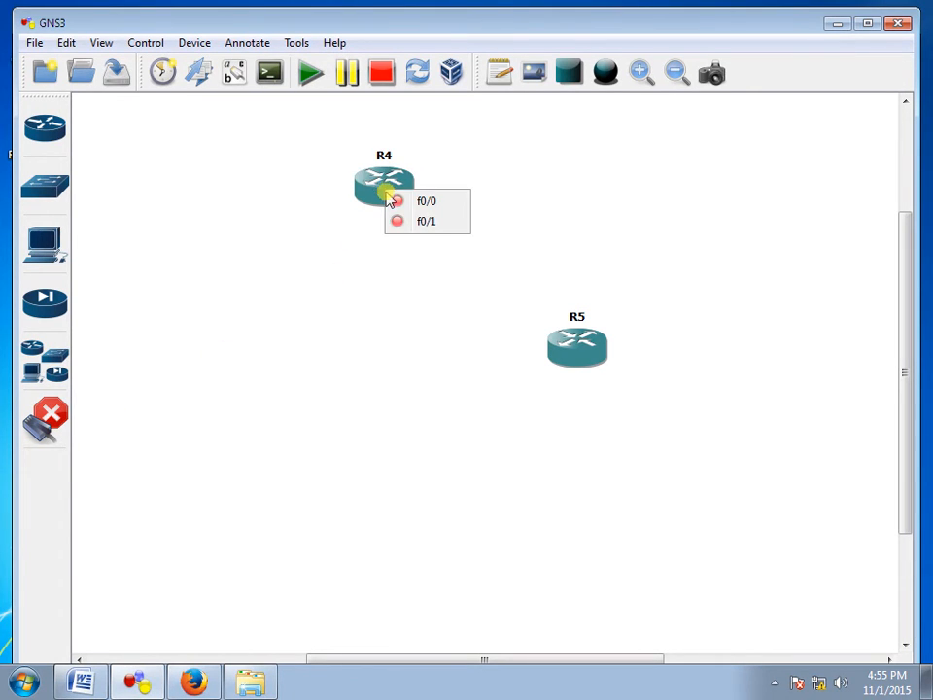
left_click(440, 204)
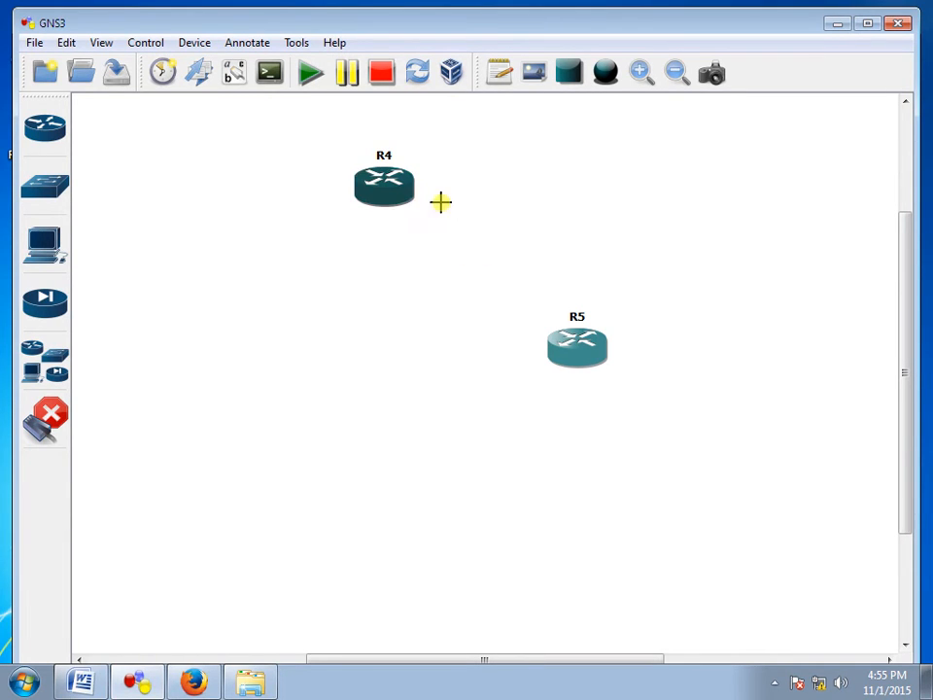
left_click(566, 353)
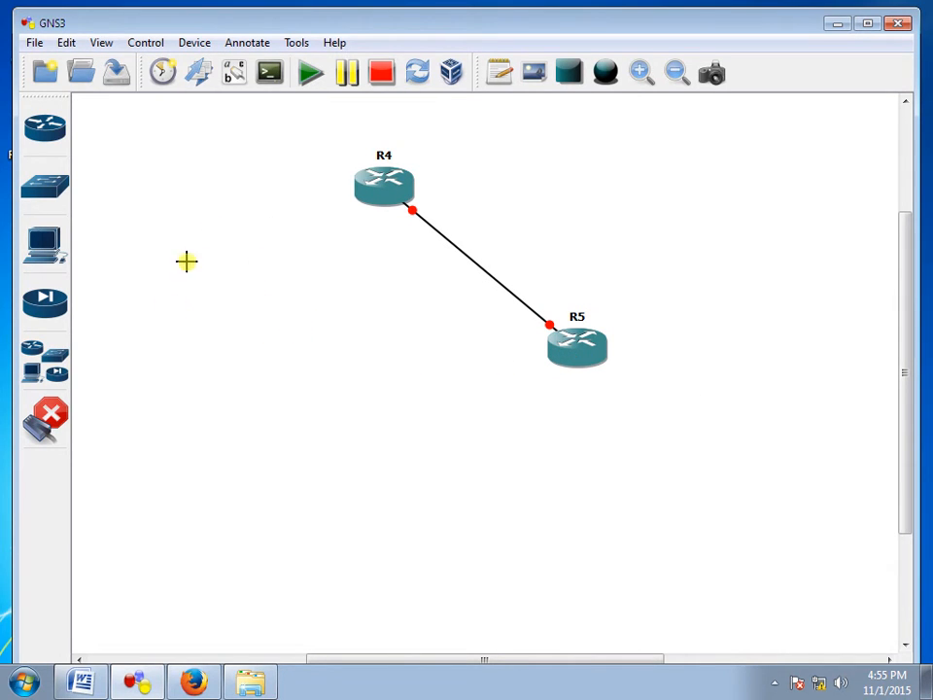
left_click(44, 416)
left_click(66, 416)
right_click(201, 324)
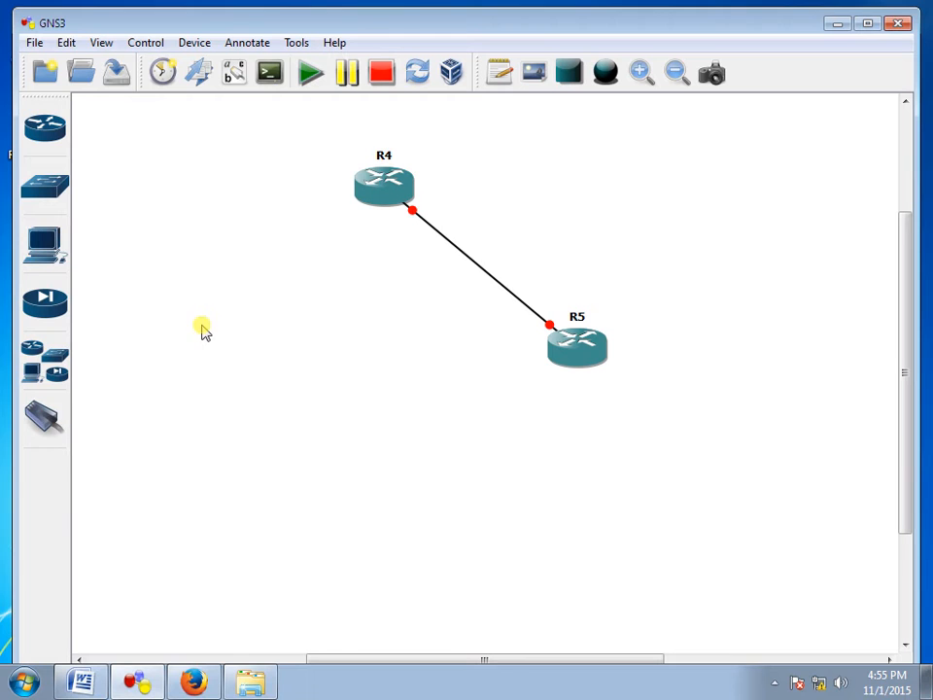
Step: Rearrange the two linked routers side by side at nearly the same height, with R4 and R5 spaced farther apart
left_click_drag(568, 344, 661, 200)
left_click_drag(409, 195, 349, 223)
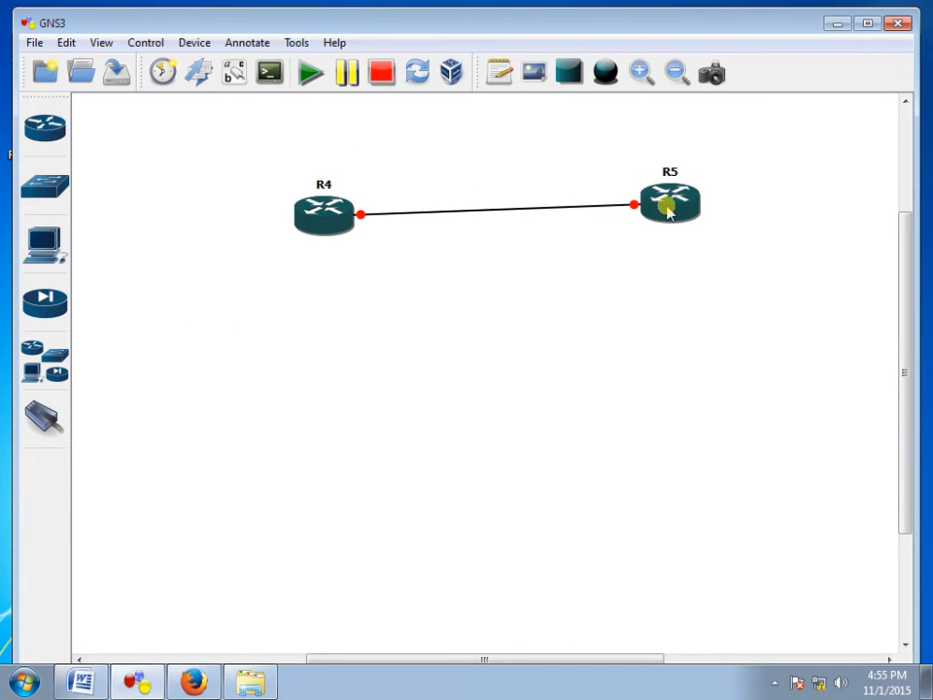
left_click_drag(665, 209, 673, 240)
left_click(369, 283)
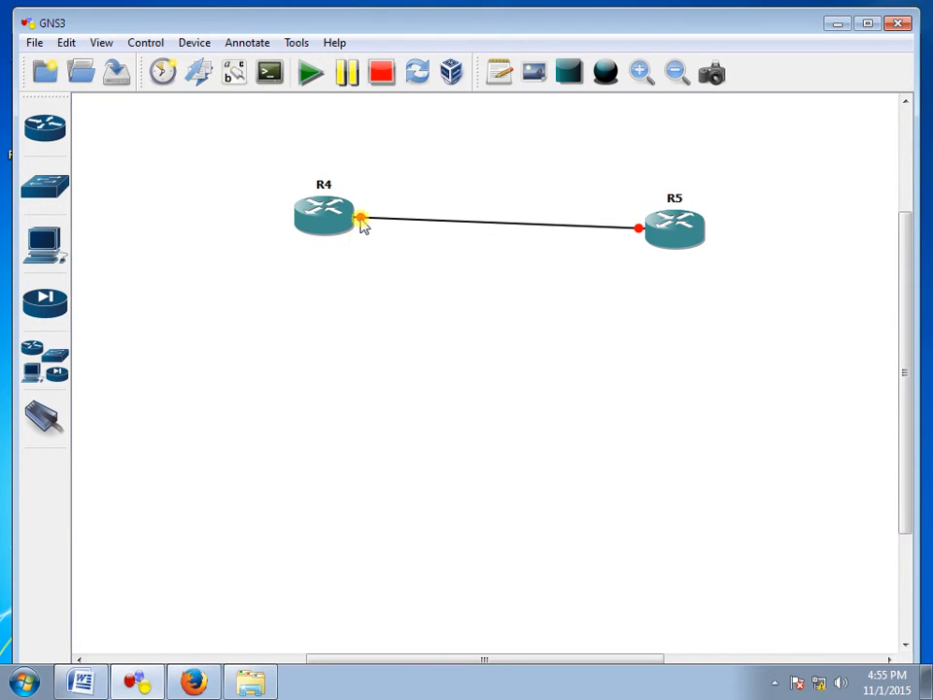
mouse_move(361, 224)
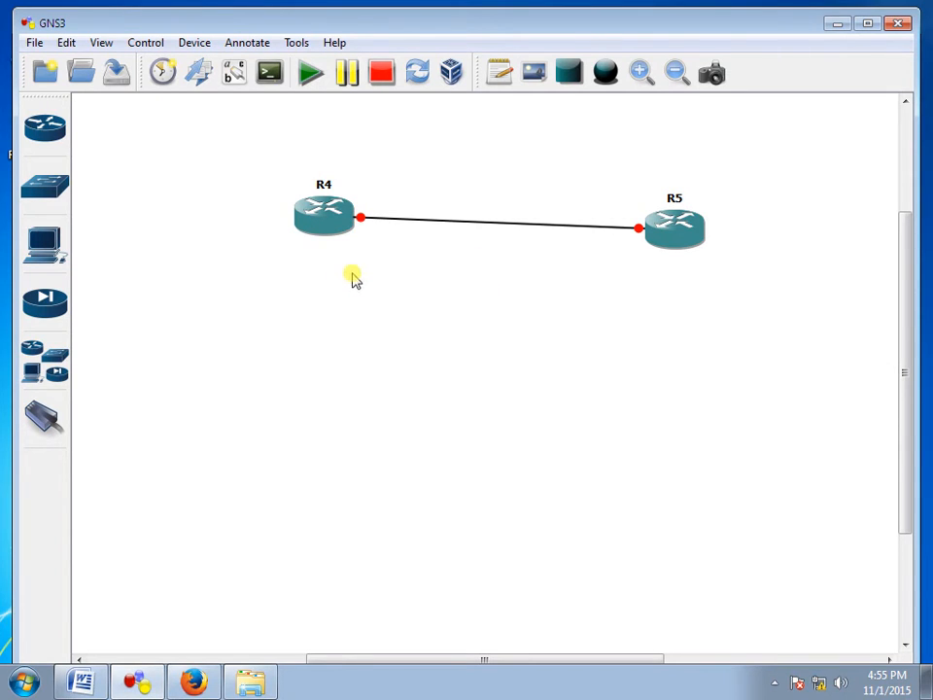
left_click_drag(319, 232, 319, 250)
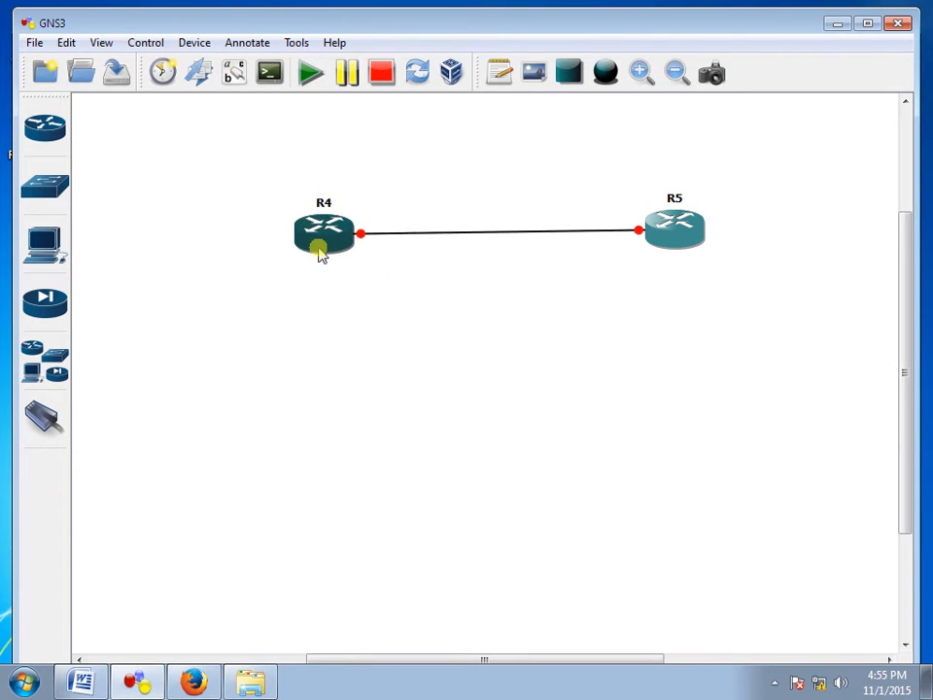
Step: Show the interface labels and reposition both f0/0 labels just below the link, clear of the router icons
left_click(234, 76)
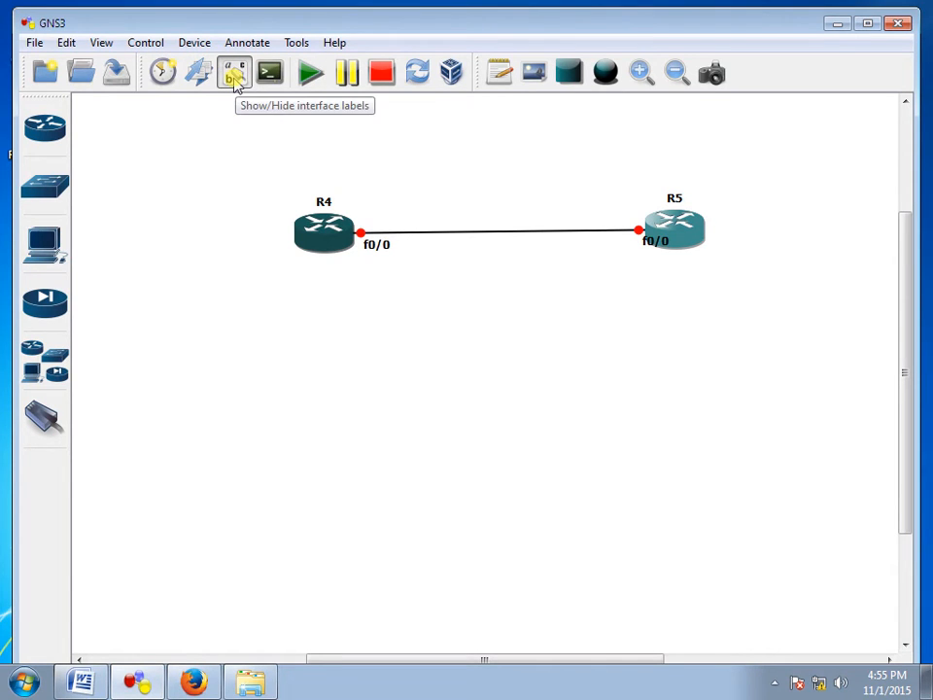
right_click(375, 692)
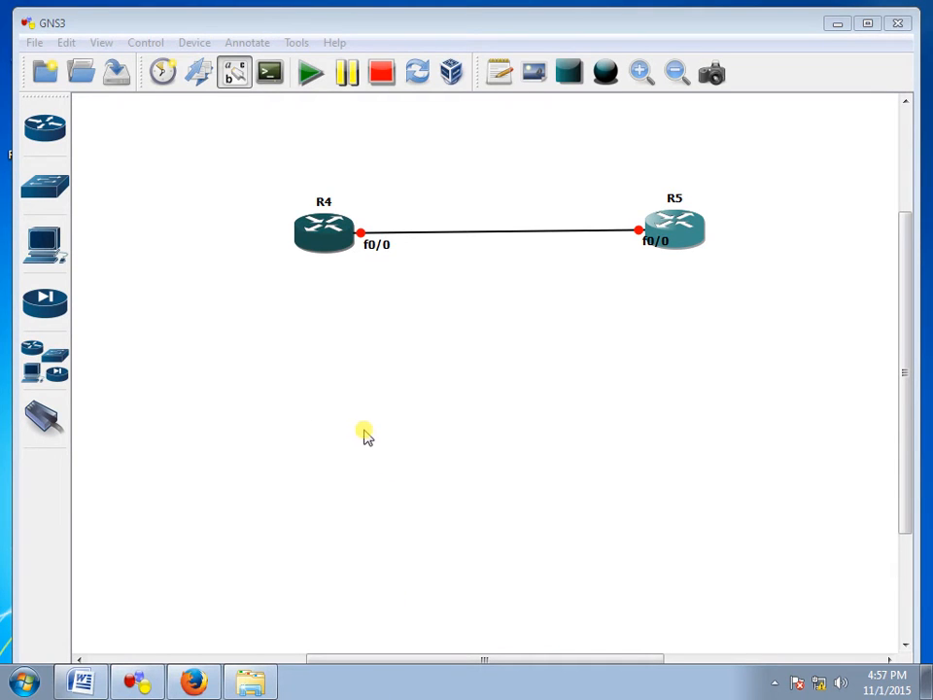
left_click(362, 445)
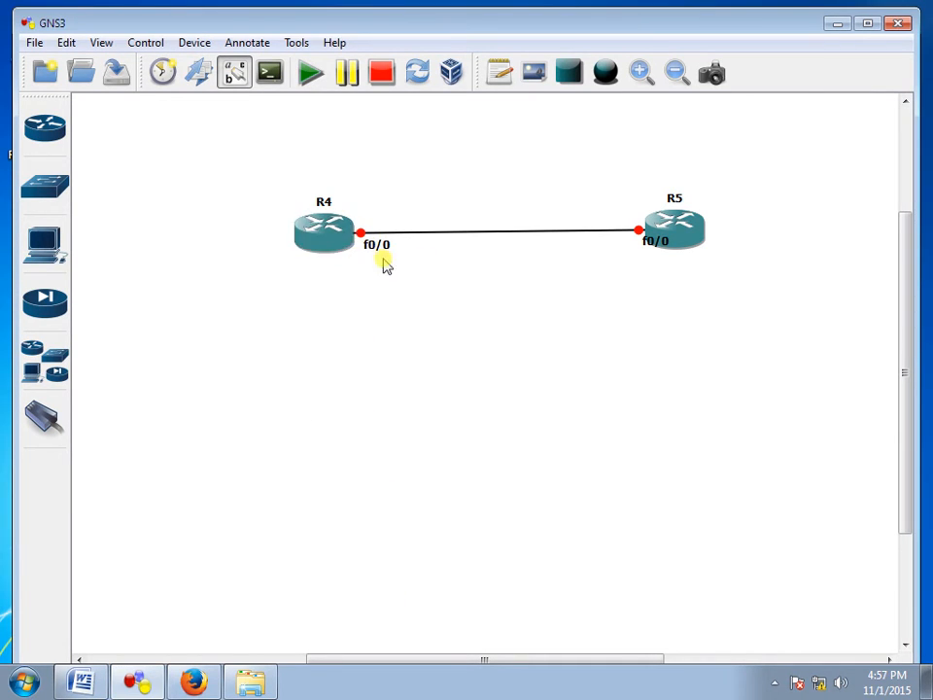
left_click(650, 246)
left_click_drag(651, 251, 631, 261)
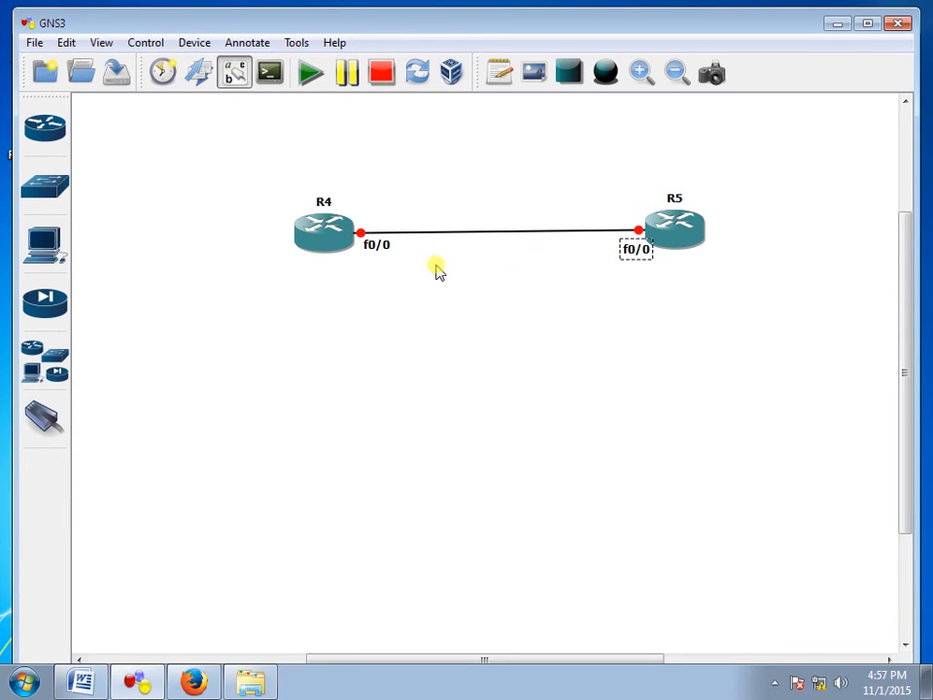
left_click_drag(383, 258, 370, 264)
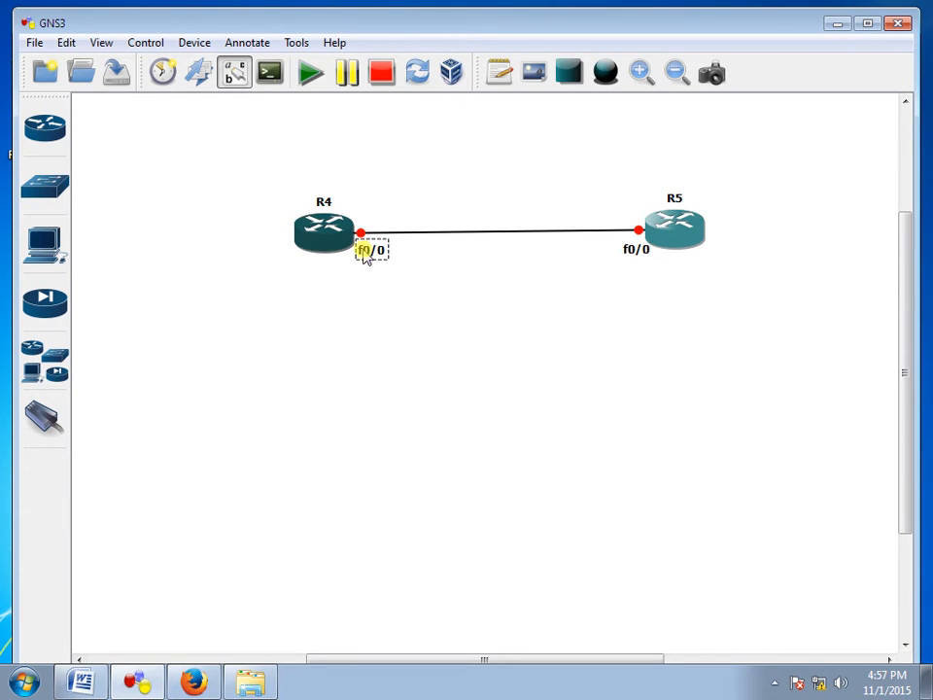
left_click_drag(373, 258, 367, 270)
left_click(392, 303)
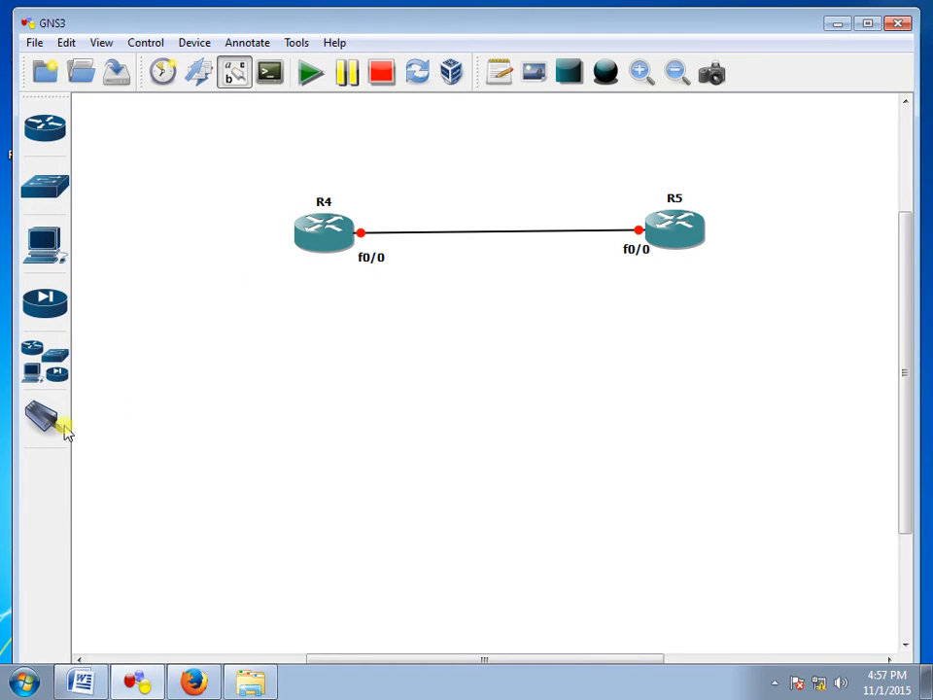
left_click(35, 407)
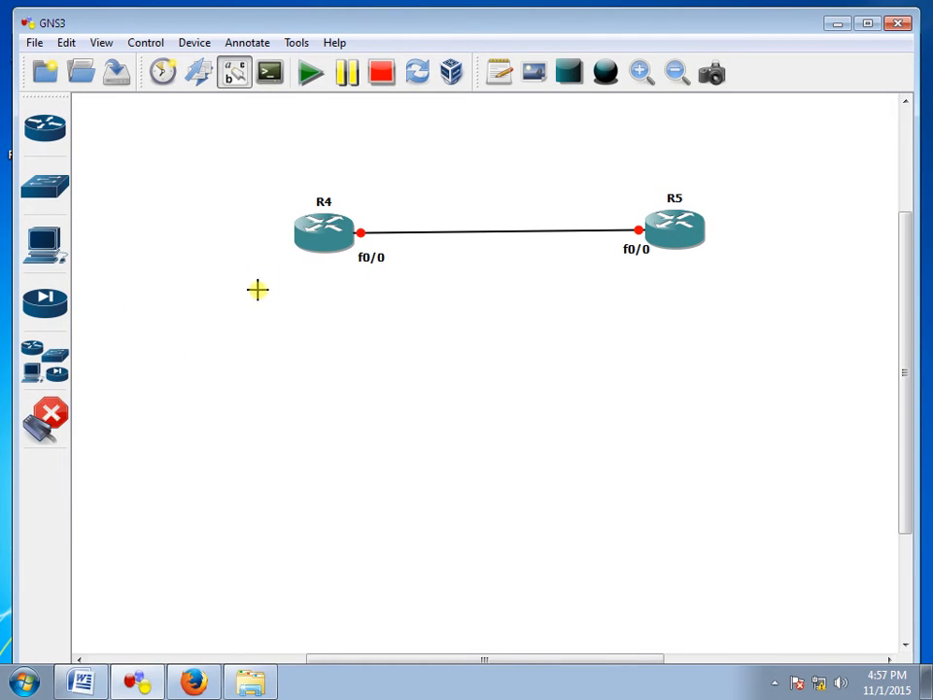
left_click(319, 236)
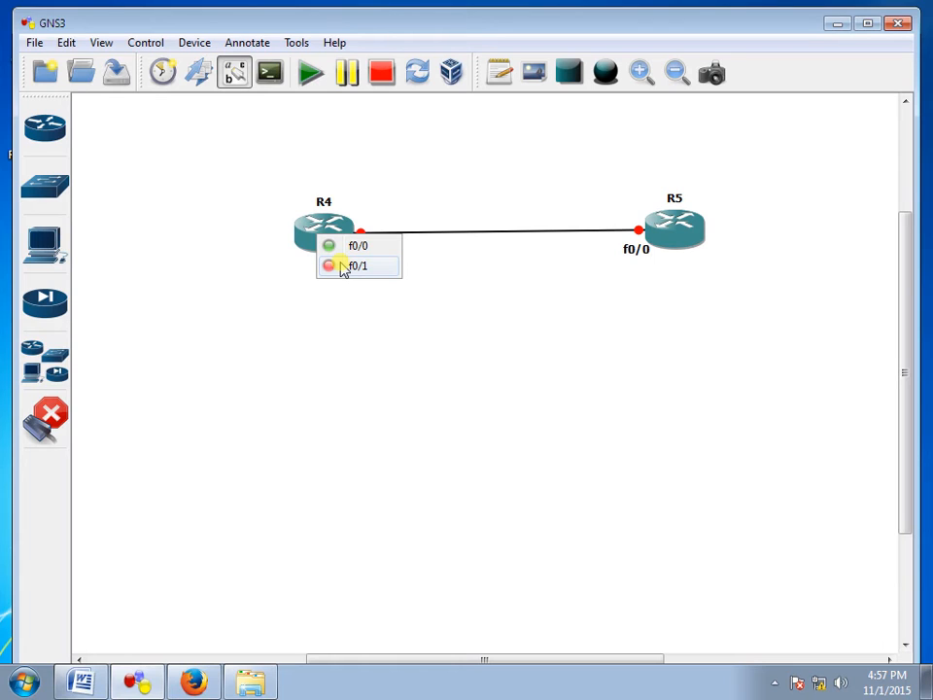
left_click(342, 266)
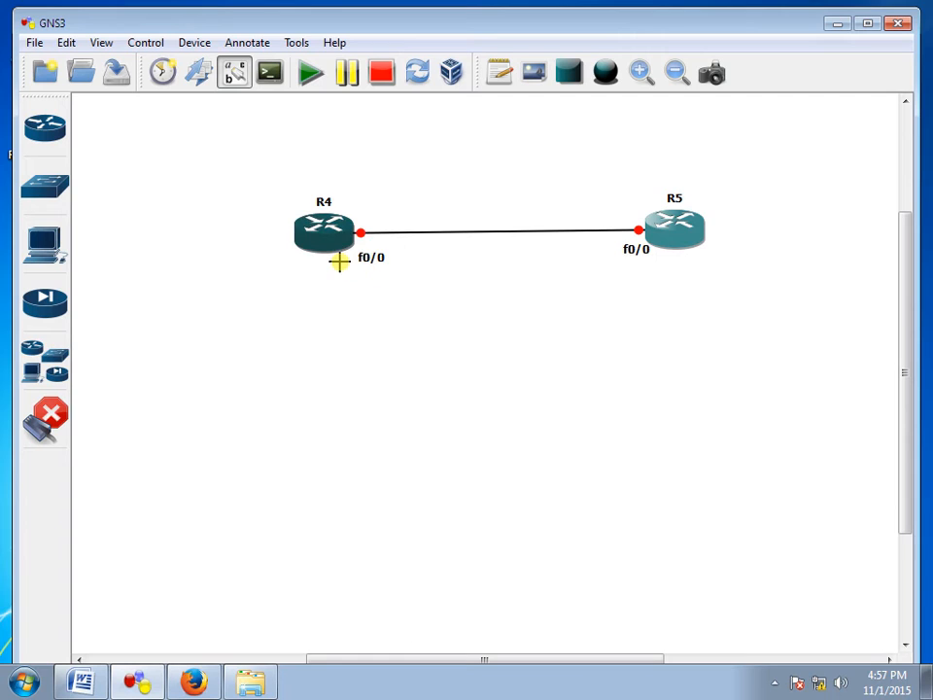
key("Escape")
left_click(323, 317)
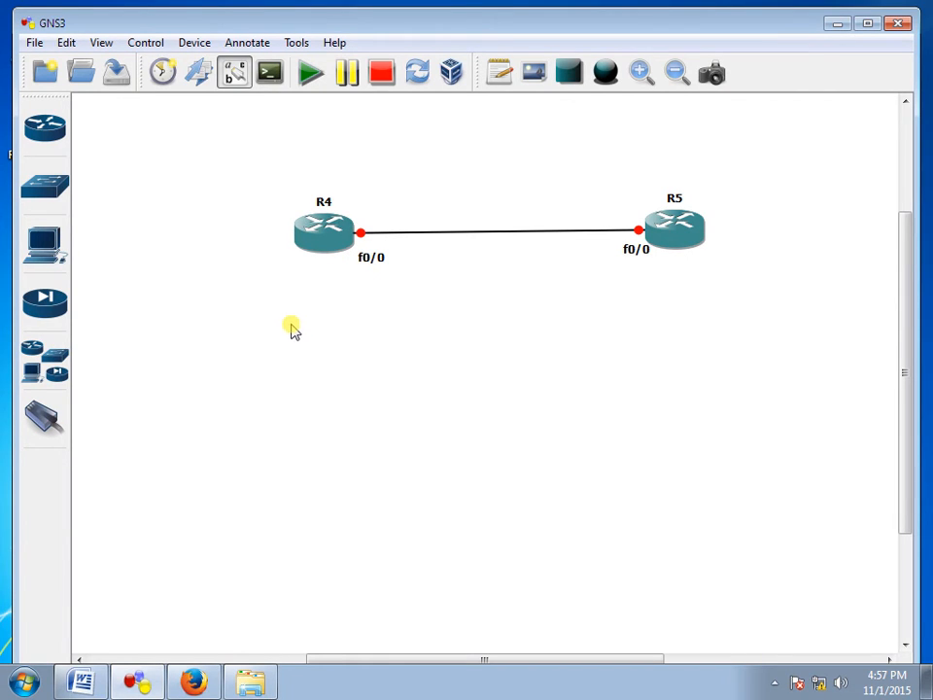
Step: Configure R4 with an NM-1FE-TX adapter in slot 1 and a WIC-1T card in wic 0
left_click(313, 247)
right_click(321, 243)
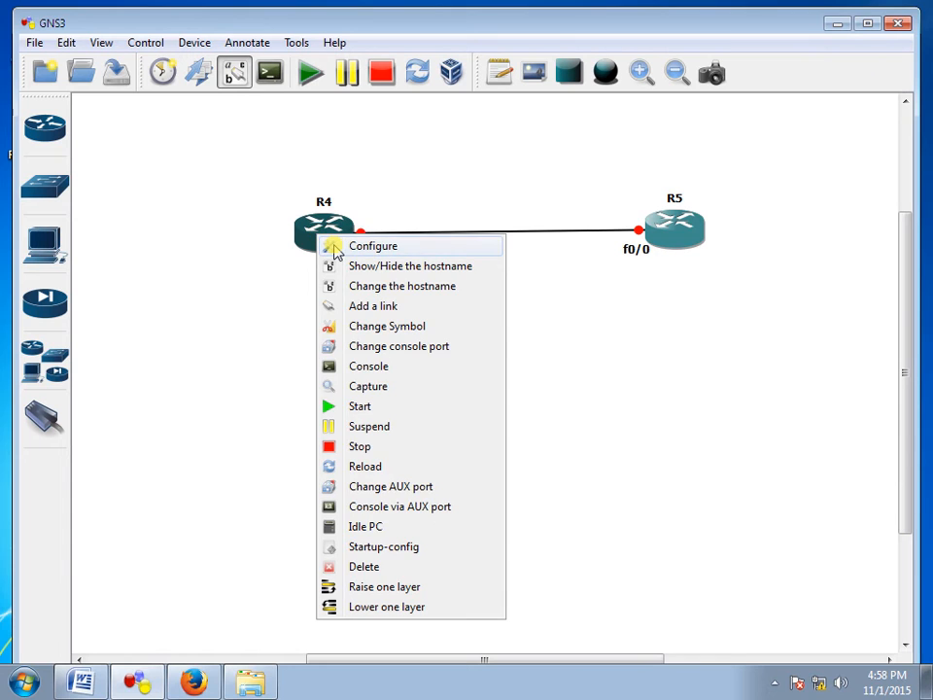
left_click(373, 246)
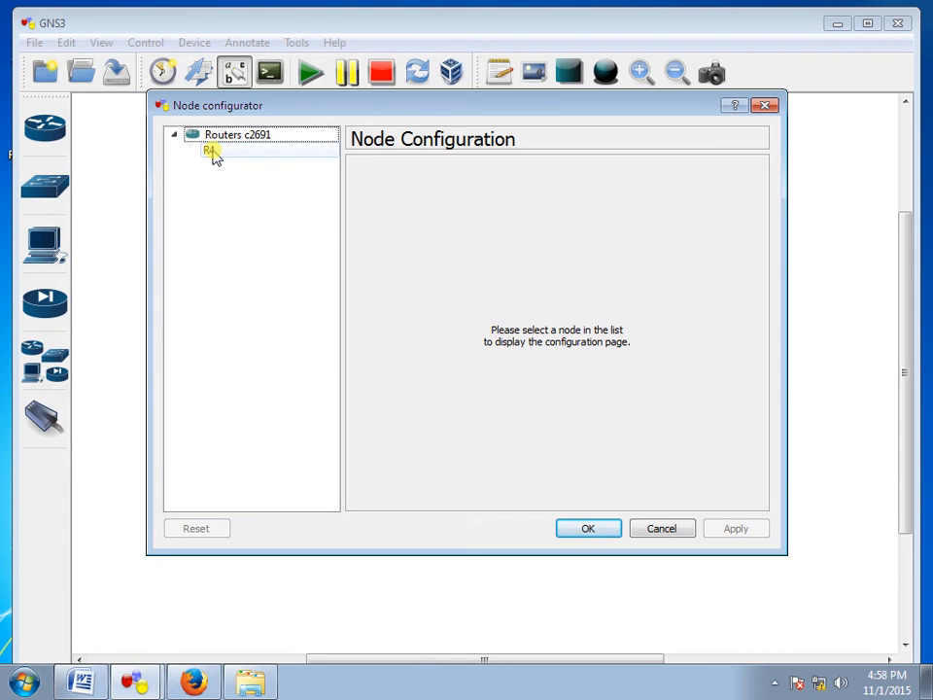
left_click(213, 154)
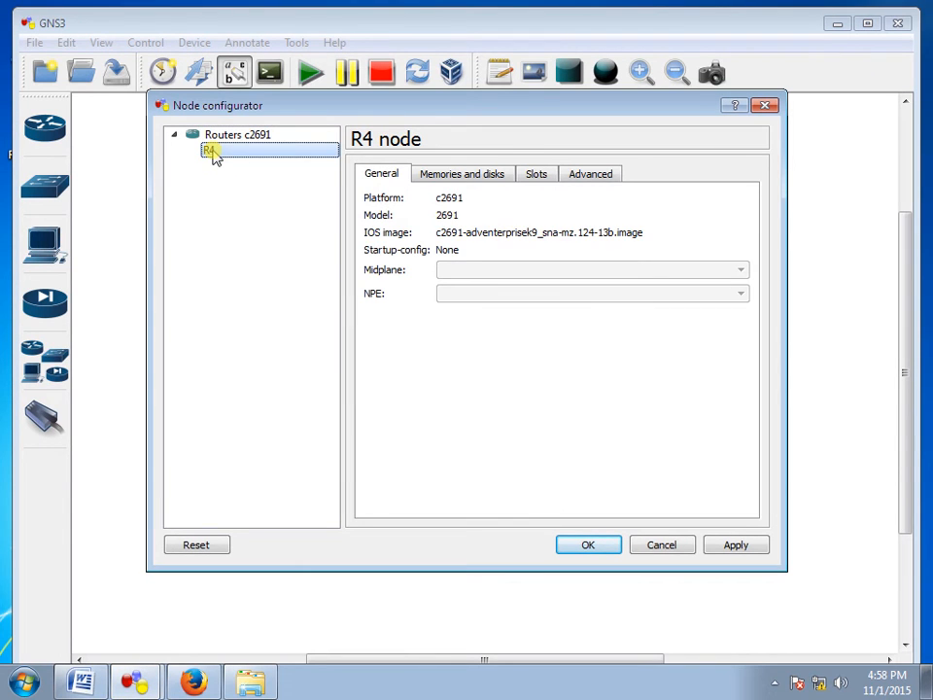
left_click(534, 179)
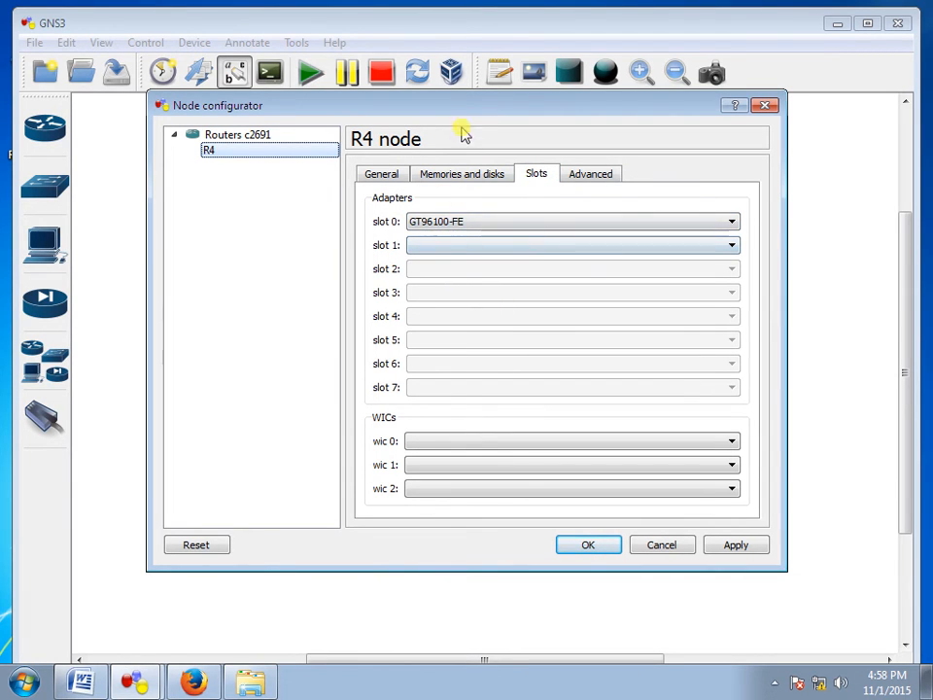
left_click(449, 249)
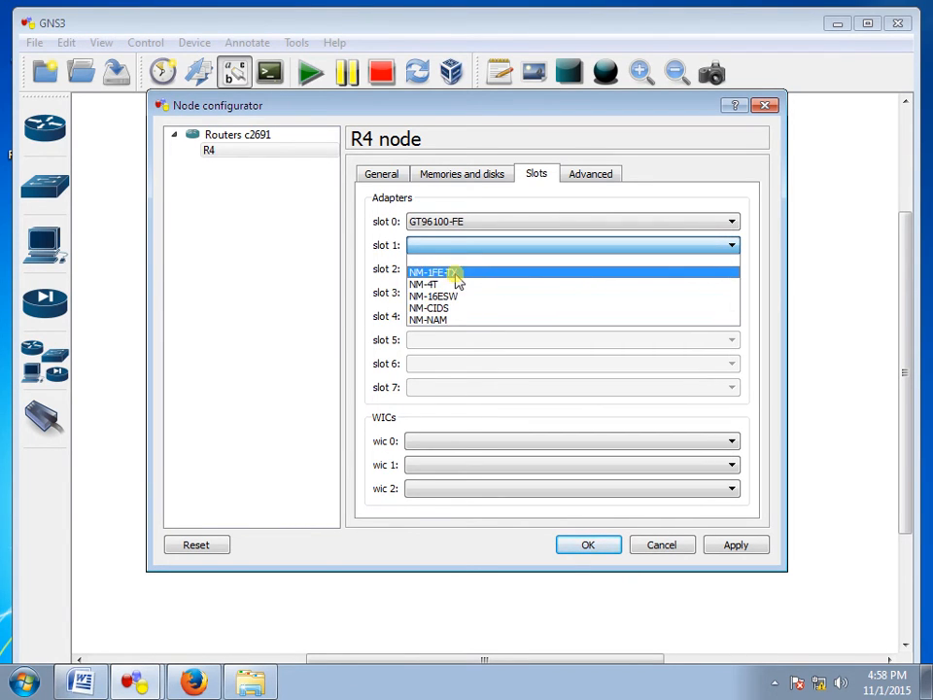
left_click(453, 273)
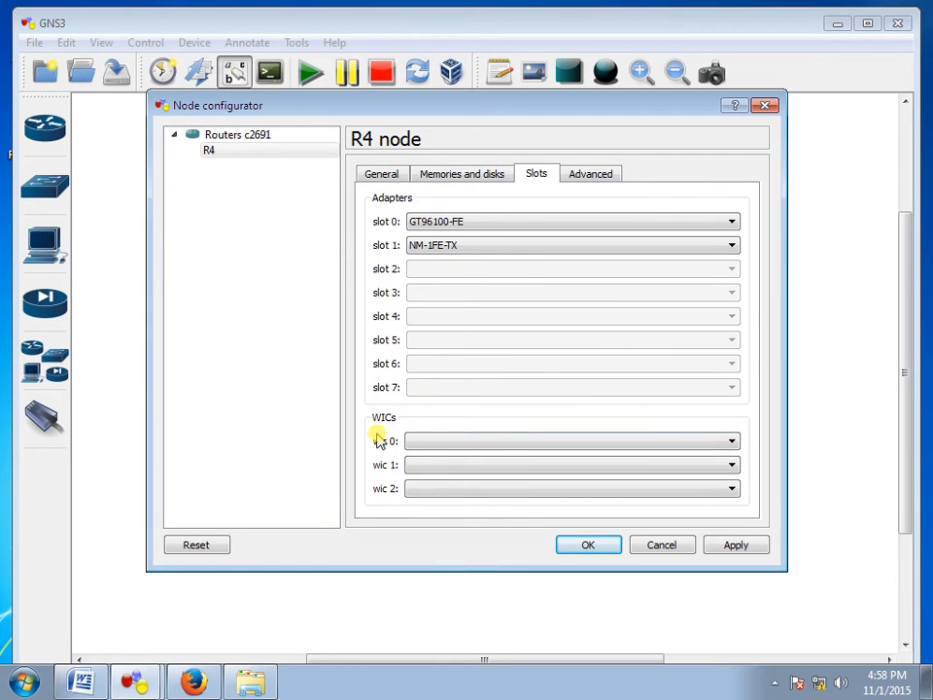
left_click(433, 442)
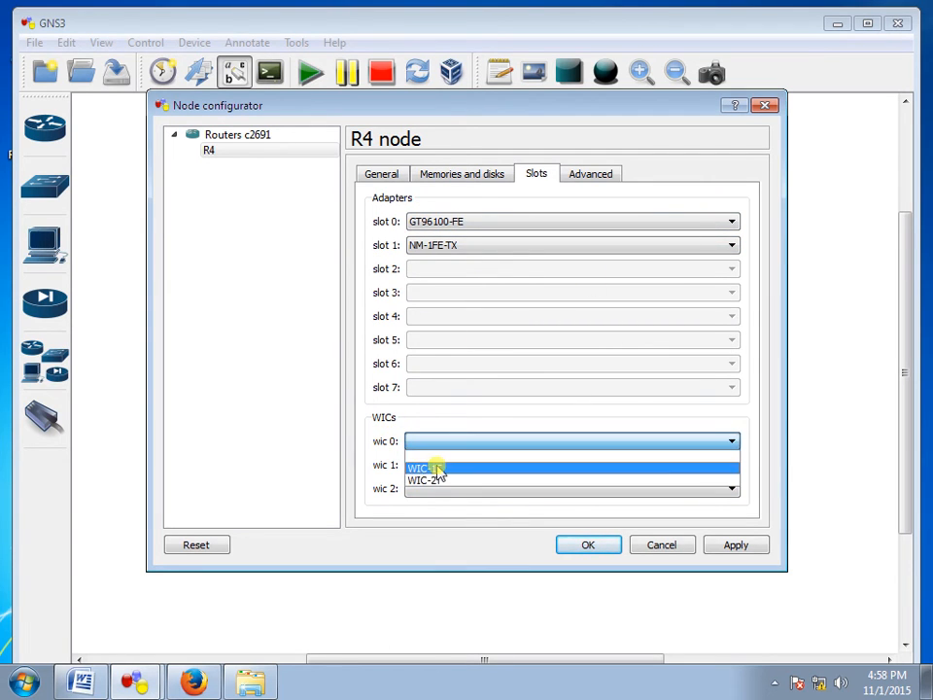
left_click(438, 469)
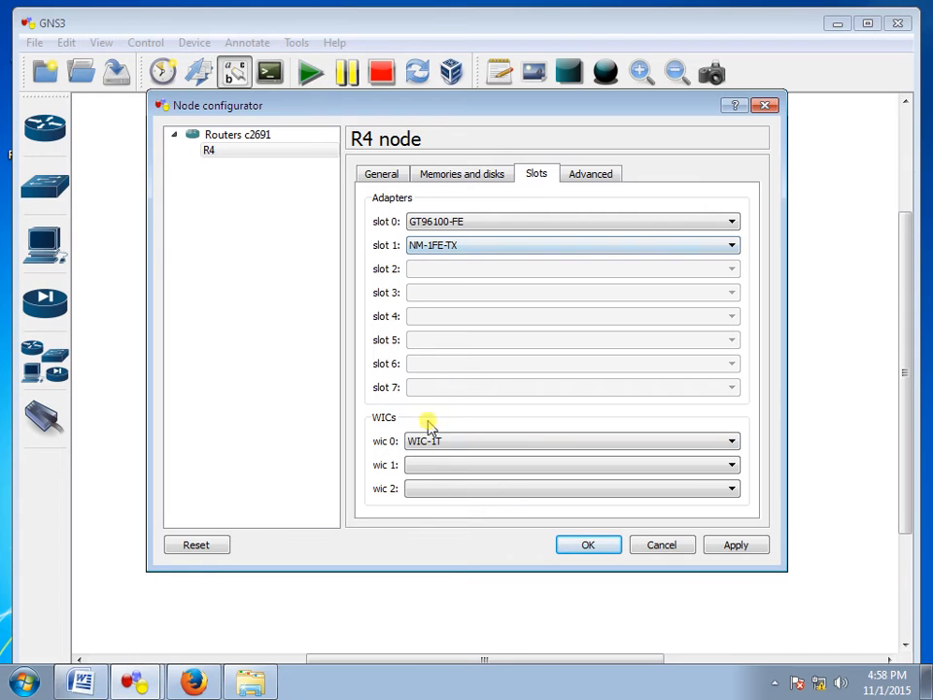
left_click(590, 546)
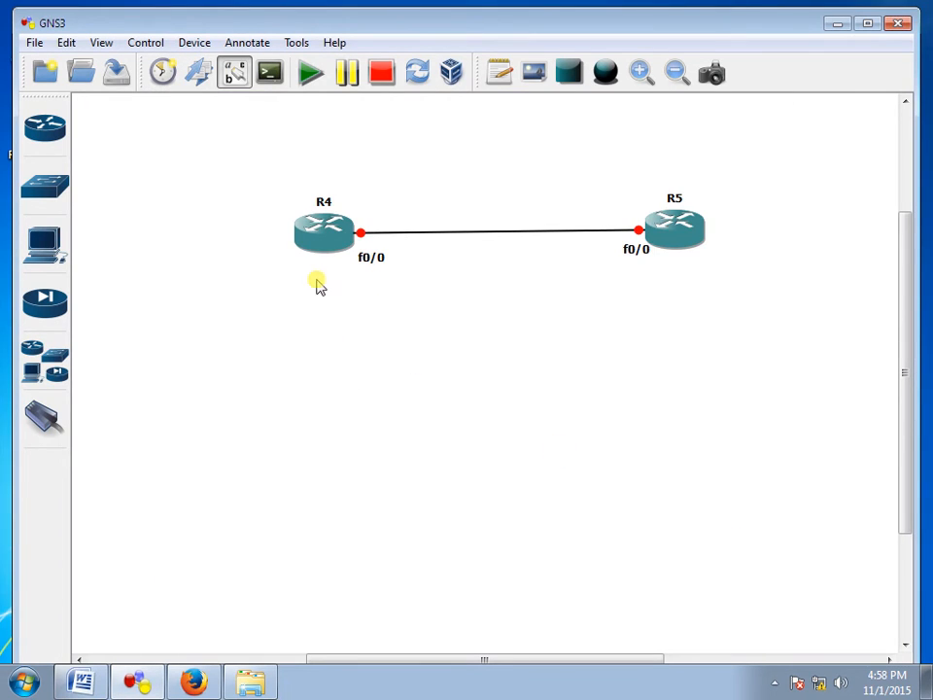
left_click(48, 425)
left_click(315, 239)
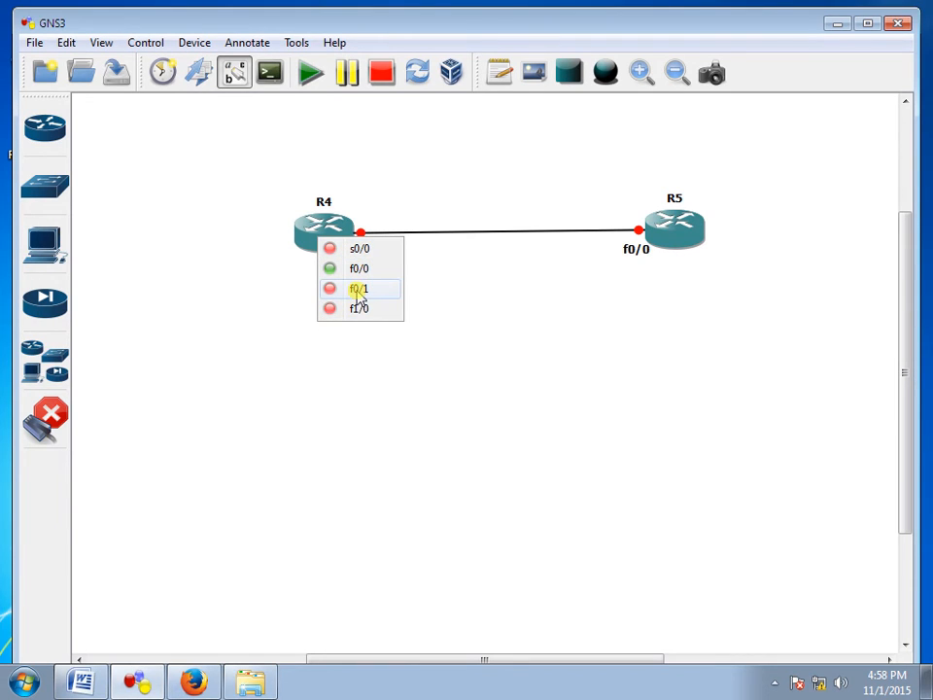
left_click(326, 276)
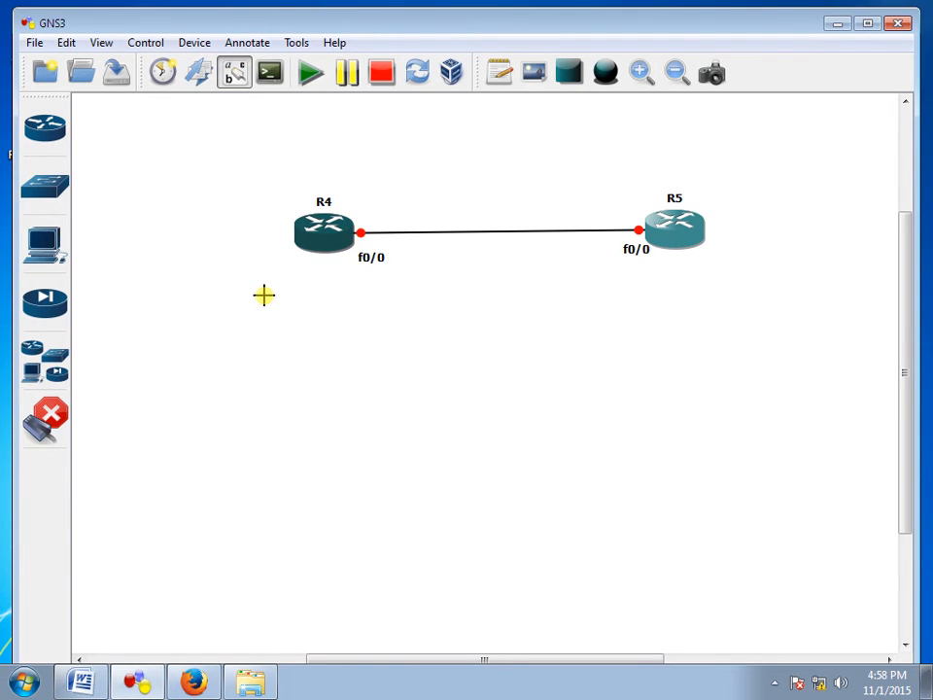
key("Escape")
Step: Move router R4 slightly upward to level its link with R5
left_click_drag(300, 237, 299, 232)
left_click(45, 418)
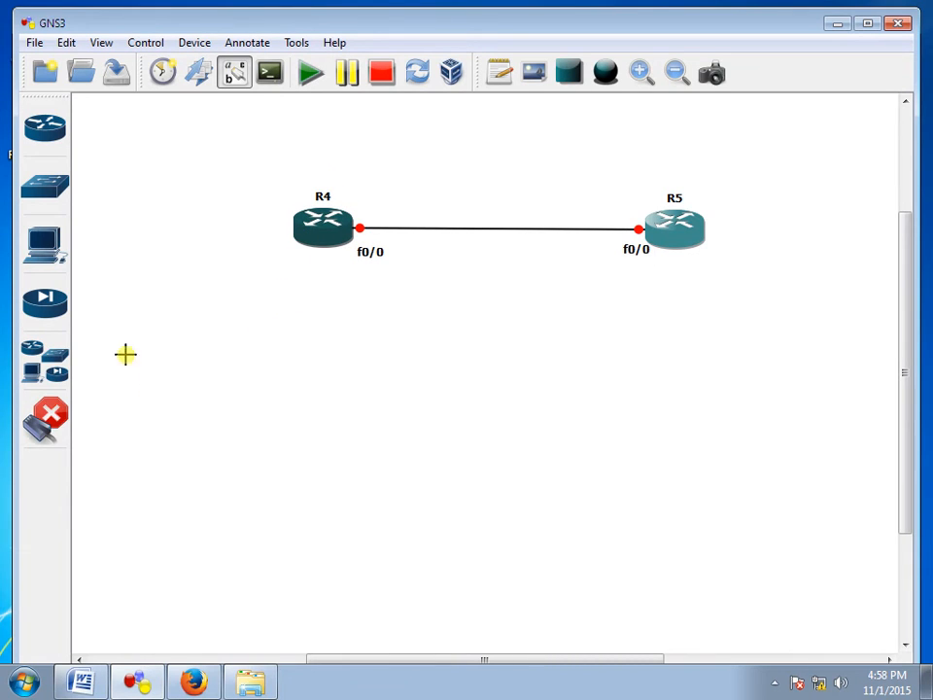
key("Escape")
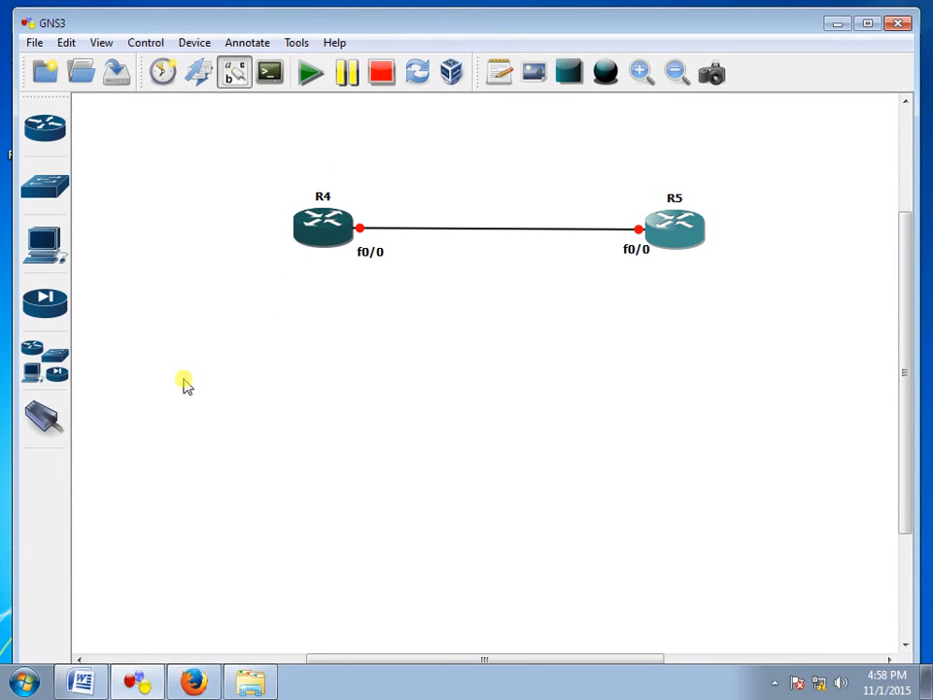
Step: Configure R5 with a WIC-1T card in wic 0
right_click(686, 233)
left_click(699, 248)
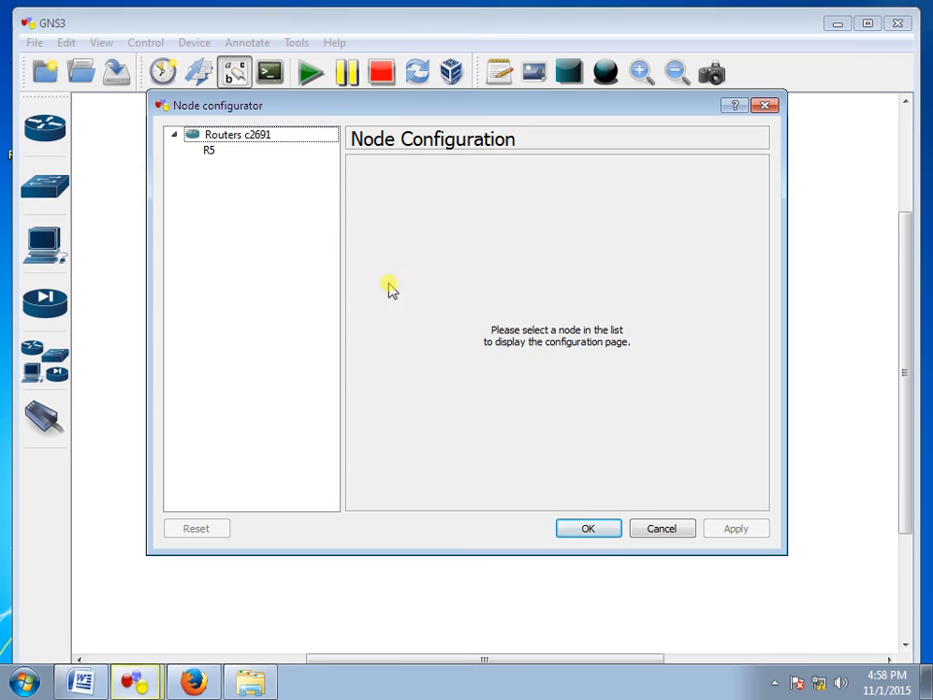
left_click(208, 151)
left_click(533, 176)
left_click(474, 444)
left_click(464, 468)
left_click(587, 547)
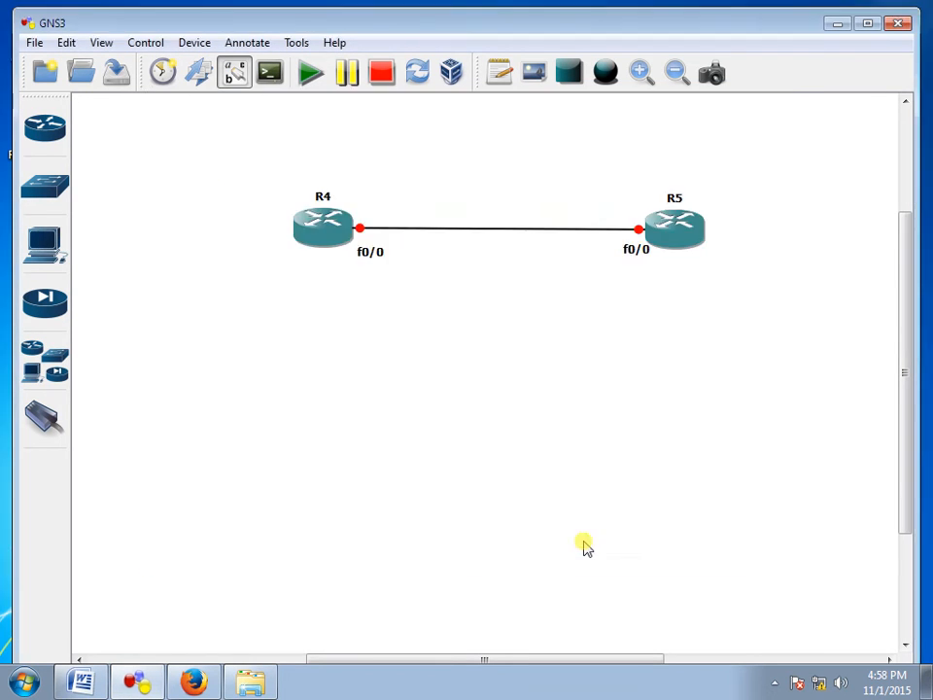
Step: Add a serial link from R4's s0/0 interface to R5's s0/0 interface
left_click(44, 418)
left_click(323, 225)
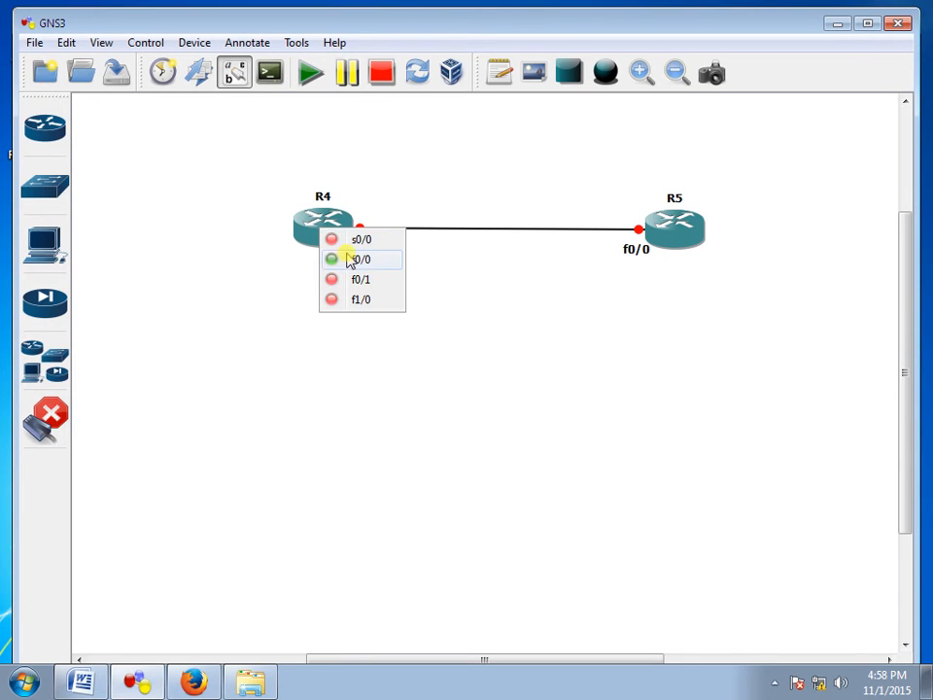
left_click(358, 240)
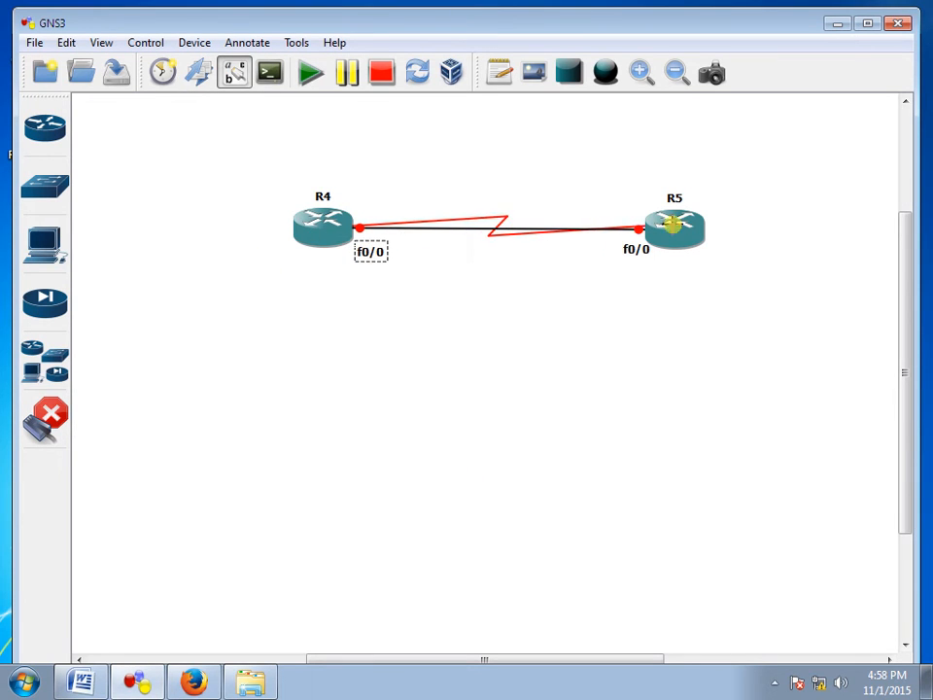
left_click(677, 235)
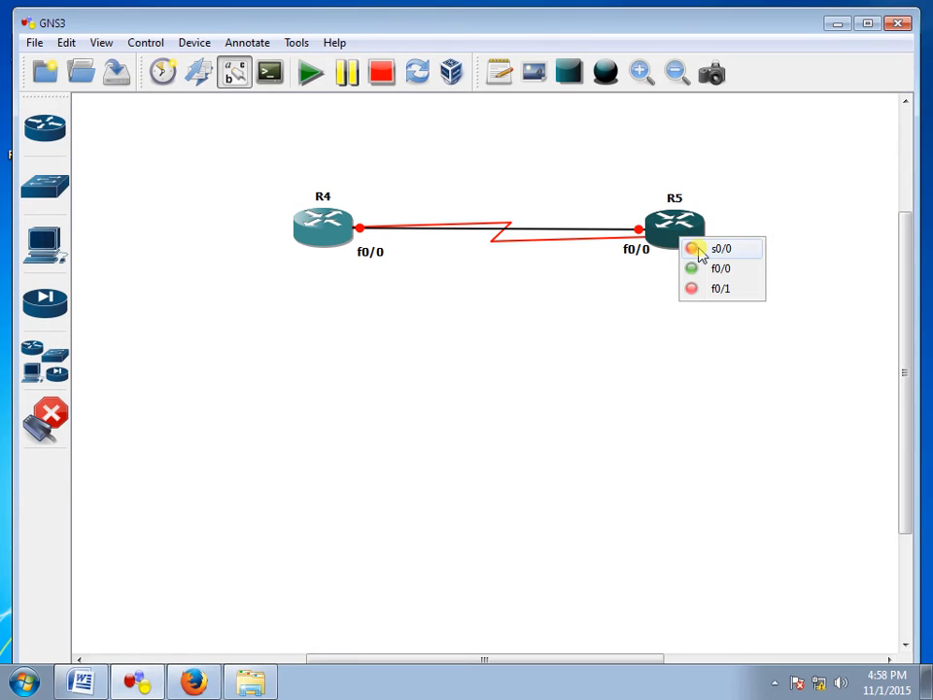
left_click(700, 251)
right_click(417, 256)
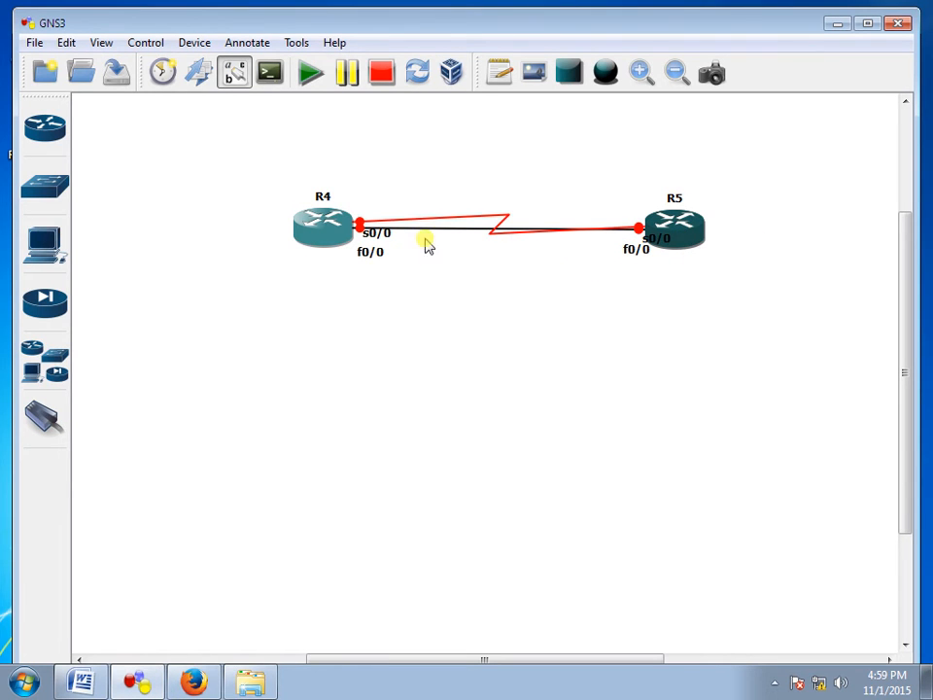
Step: Move router R4 down to separate the overlapping links and delete the f0/0 Ethernet link between R4 and R5
left_click_drag(335, 236, 303, 335)
right_click(327, 324)
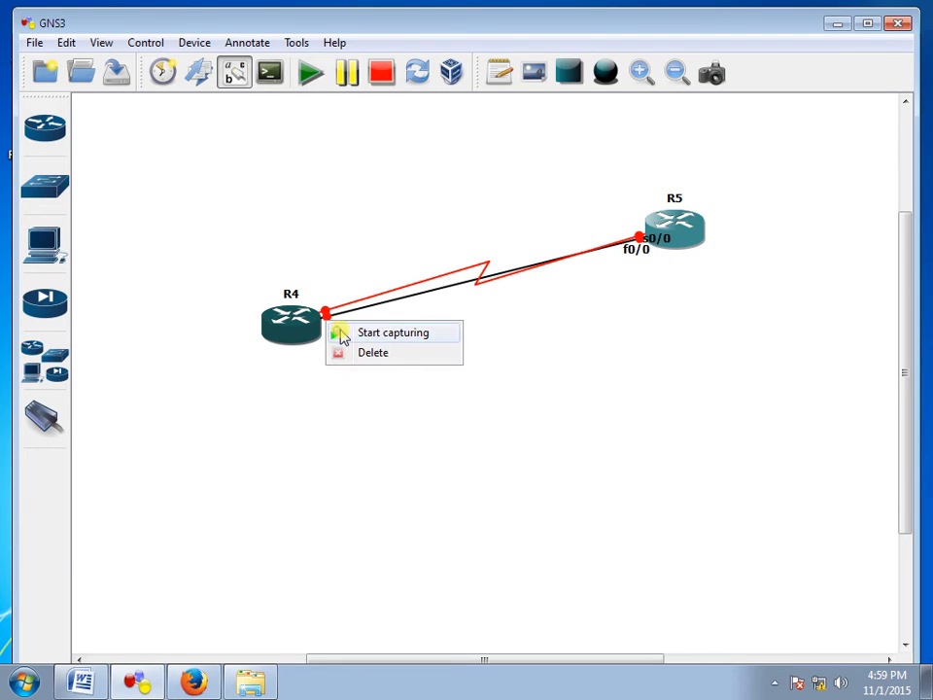
left_click(350, 354)
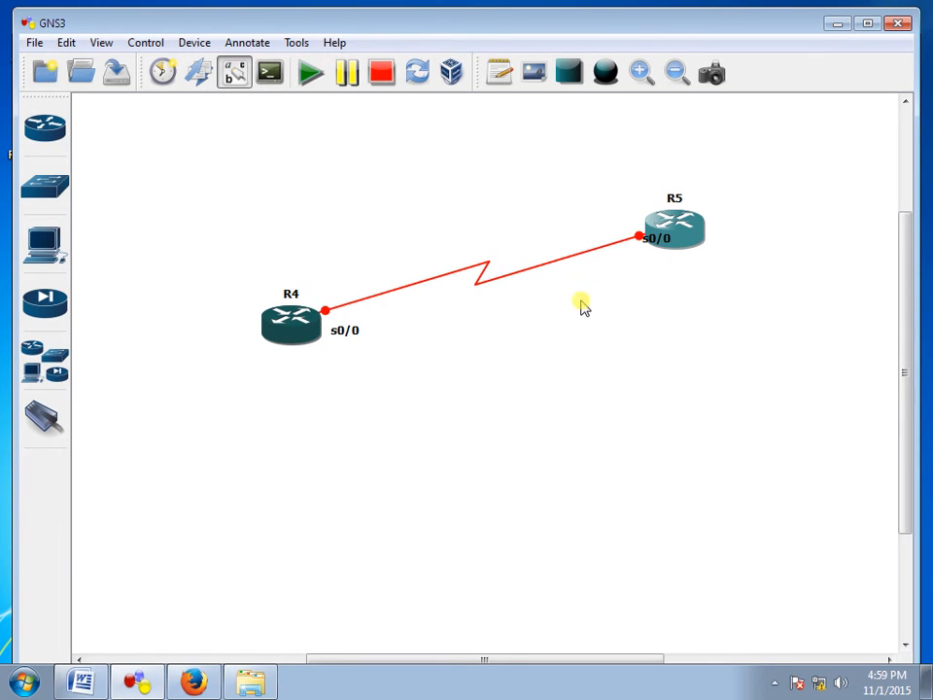
Step: Move R4 back up level with R5 and spread the two routers farther apart
left_click_drag(284, 325, 263, 238)
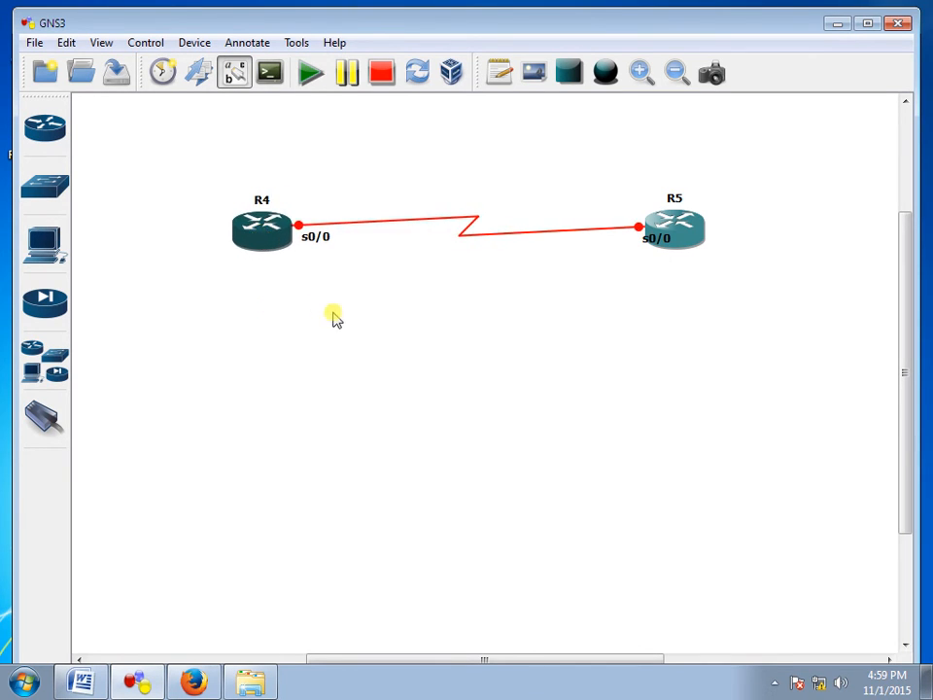
left_click_drag(677, 242, 719, 243)
left_click(669, 257)
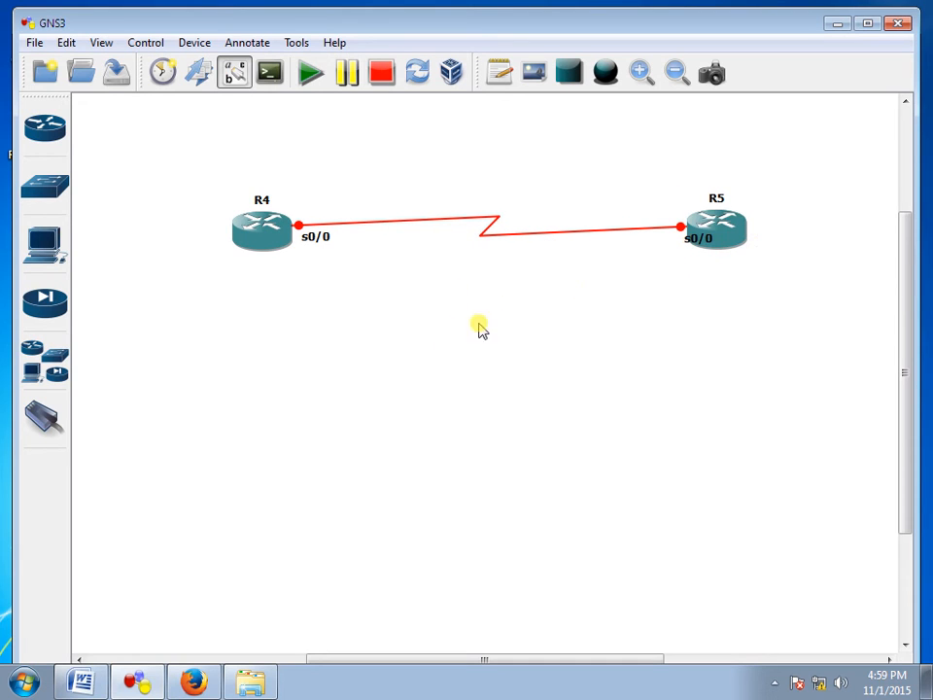
right_click(679, 231)
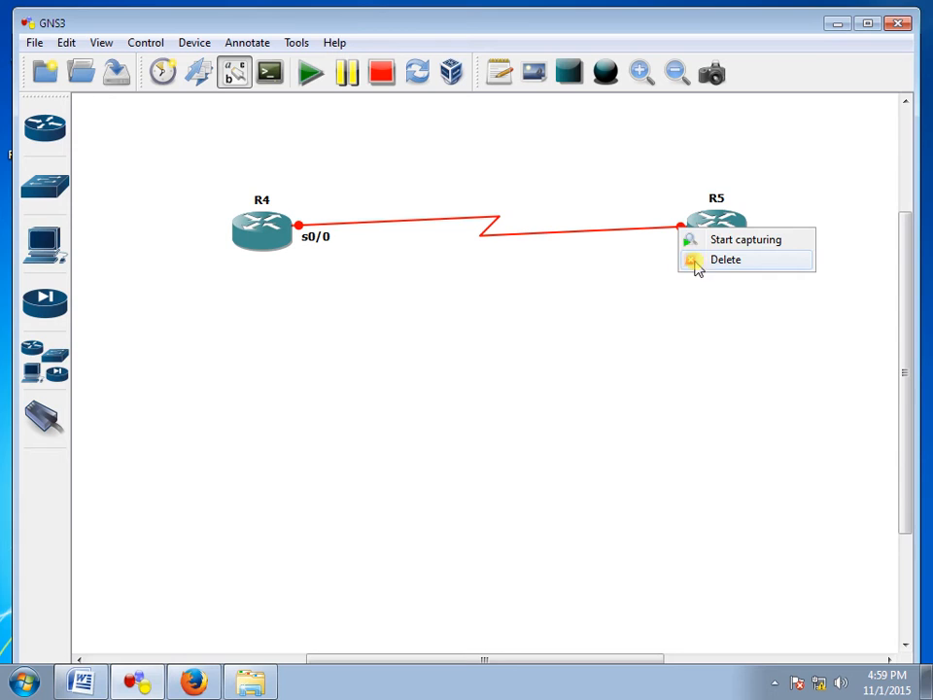
left_click(478, 204)
left_click_drag(463, 188, 544, 284)
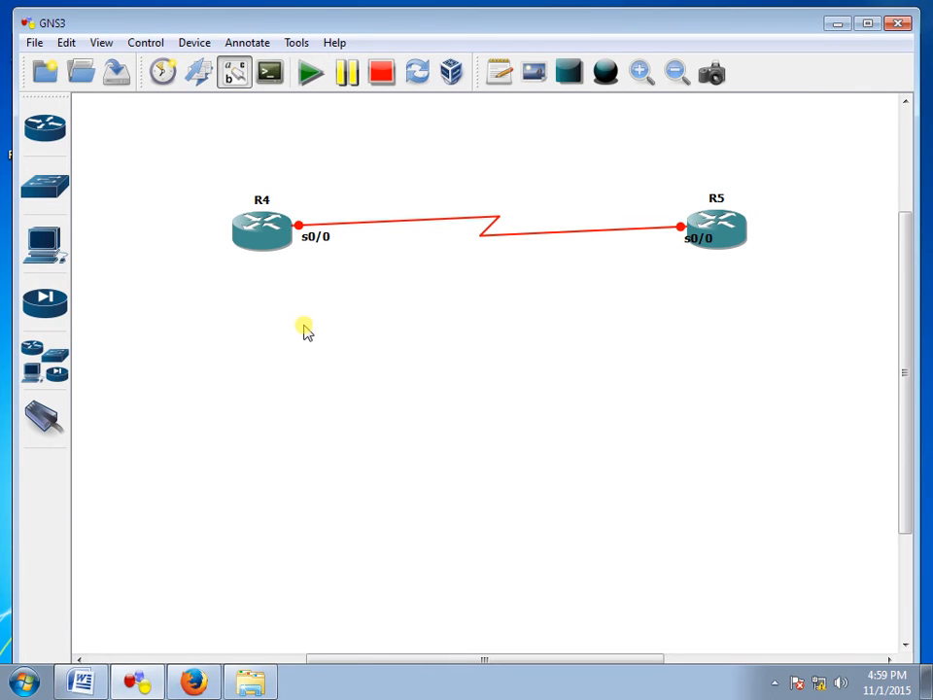
Step: Shift router R4 slightly toward R5 and start R4
left_click_drag(253, 244, 284, 240)
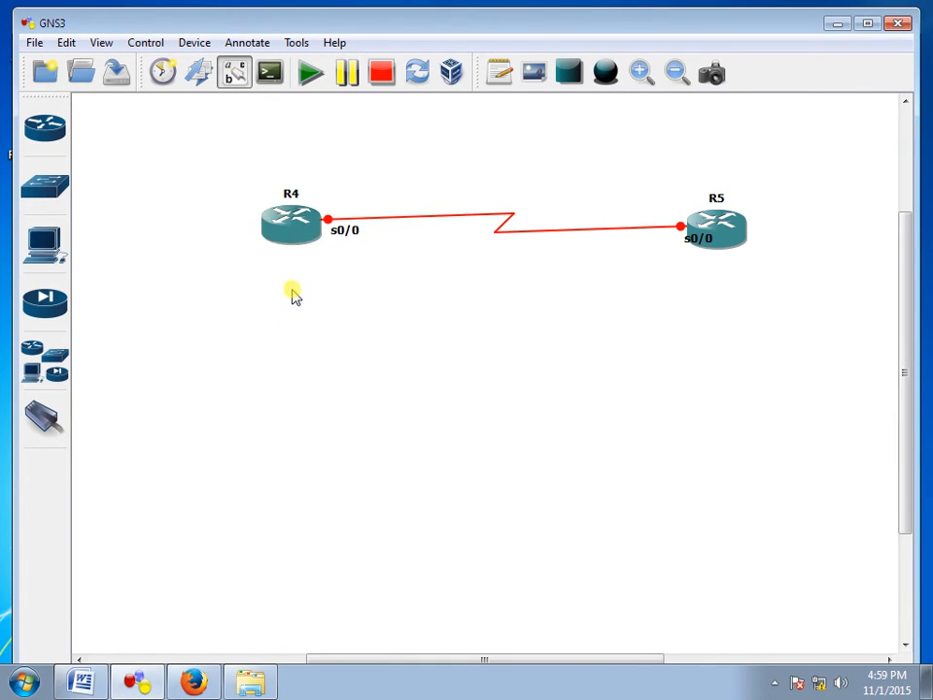
right_click(284, 226)
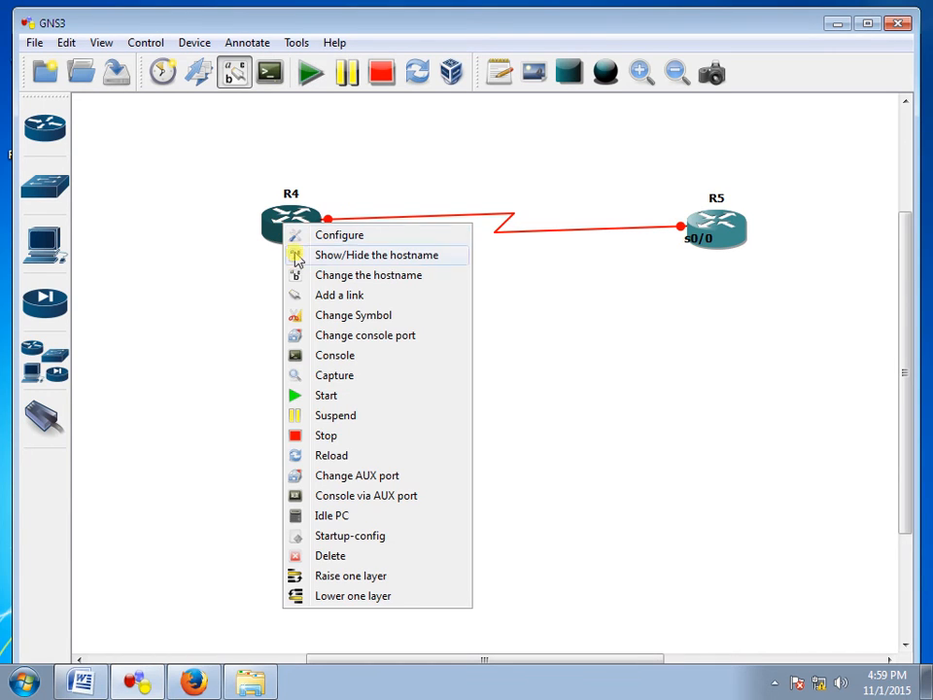
left_click(308, 395)
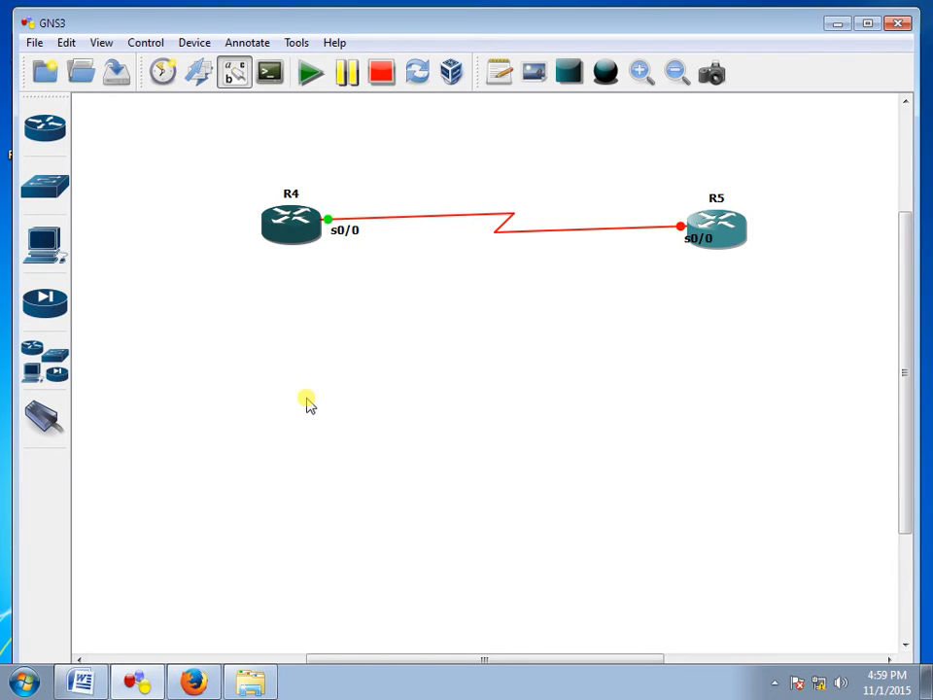
Step: Open a console to R4, bring up its command prompt, and minimize the console window
mouse_move(291, 227)
left_mouse_down()
mouse_move(283, 227)
mouse_move(293, 226)
left_mouse_up()
right_click(288, 228)
left_click(250, 284)
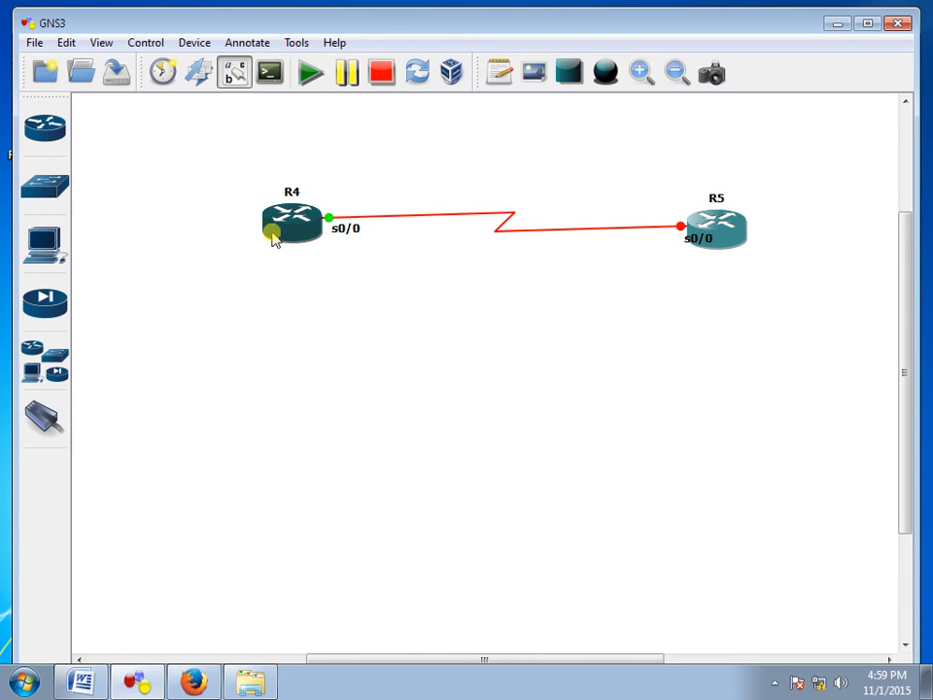
right_click(277, 230)
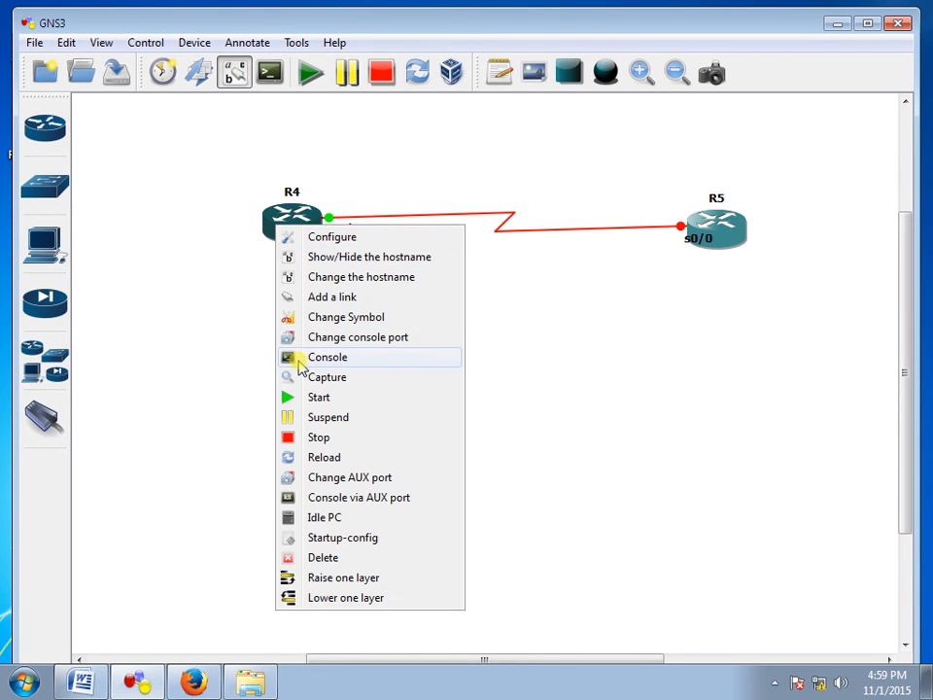
left_click(299, 362)
key("Return")
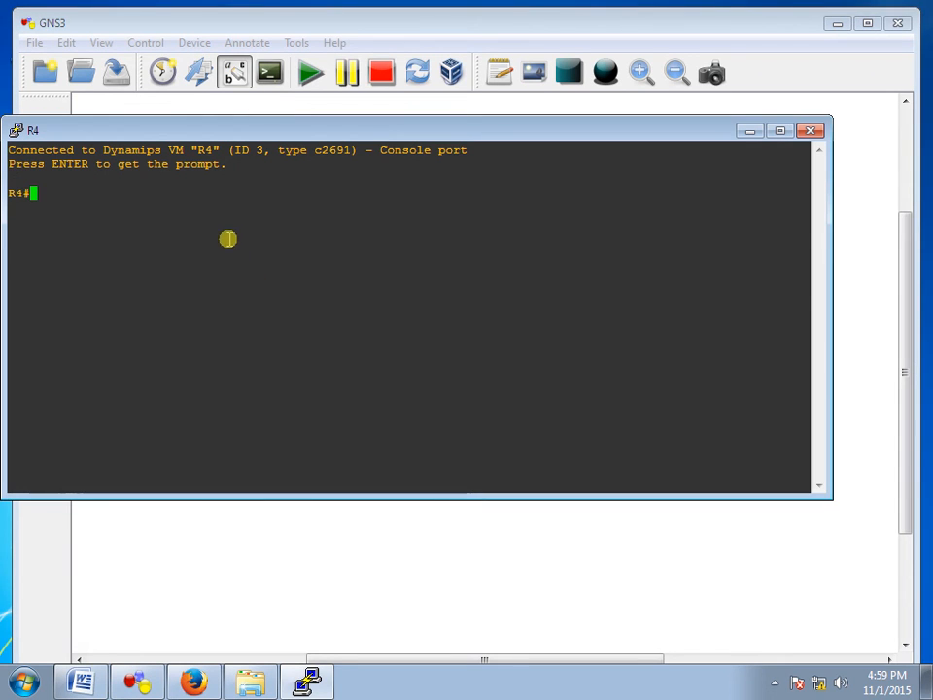
key("Return")
key("Return")
key("Return")
key("Return")
key("Return")
key("Return")
key("Return")
key("Return")
key("Return")
key("Return")
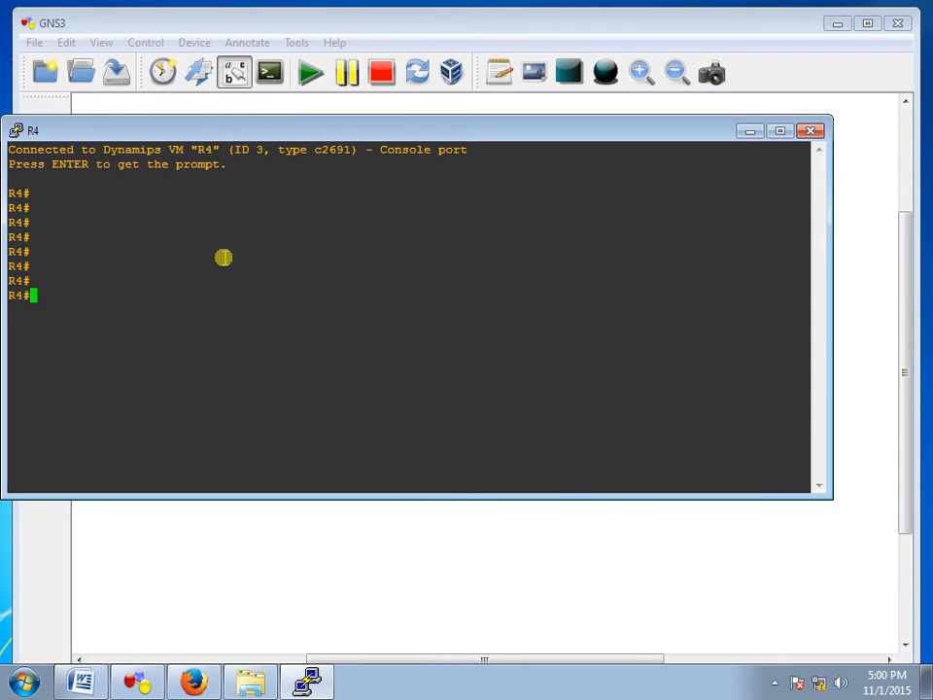
left_click(746, 131)
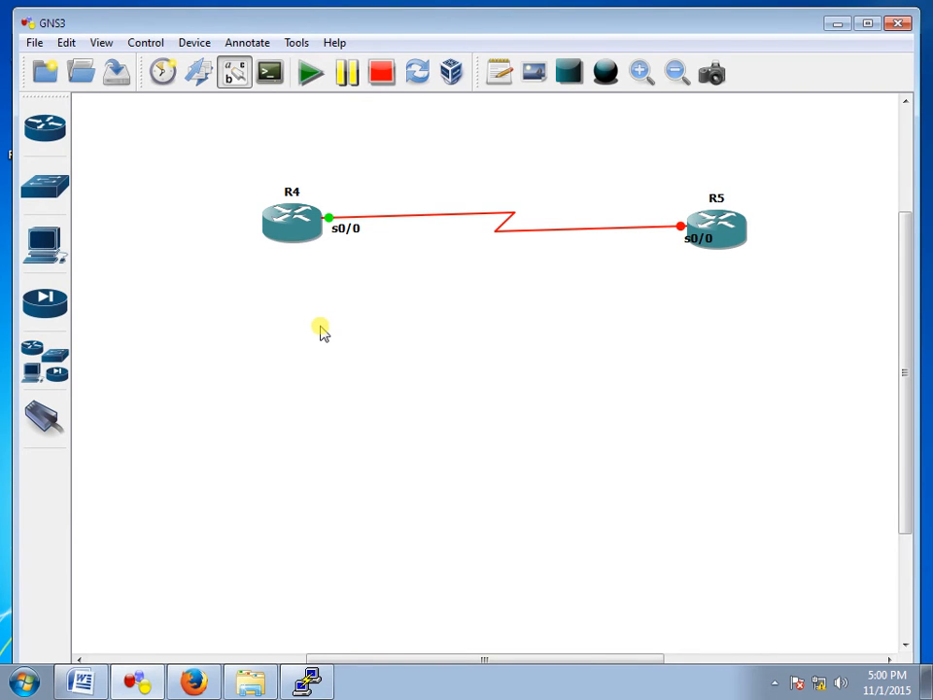
Step: Calculate an Idle PC for R4 and apply the first suggested value, 0x60b70574
right_click(287, 225)
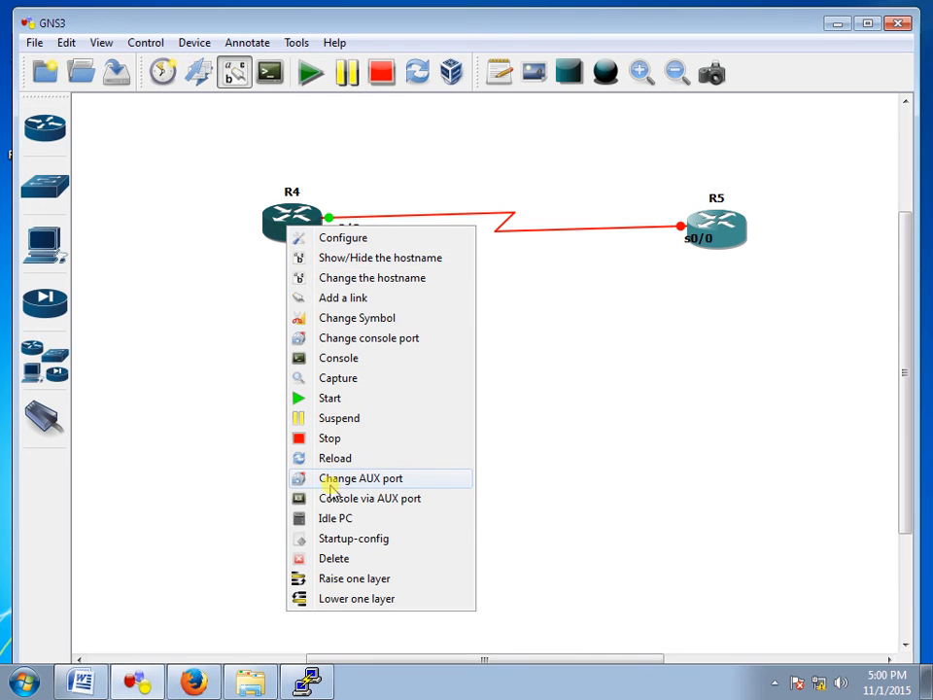
left_click(331, 519)
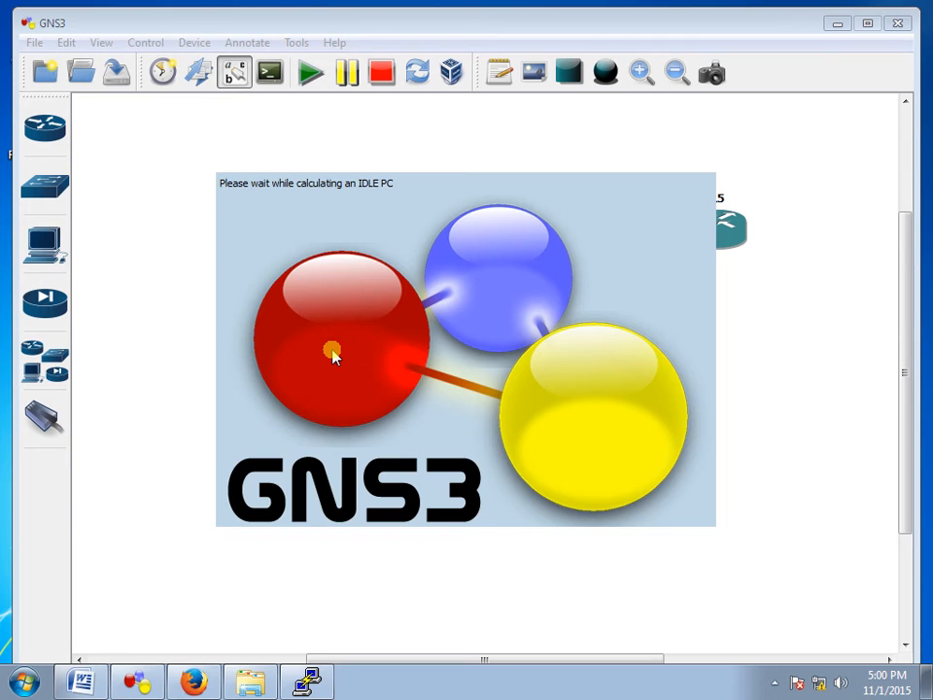
left_click(526, 364)
left_click(385, 361)
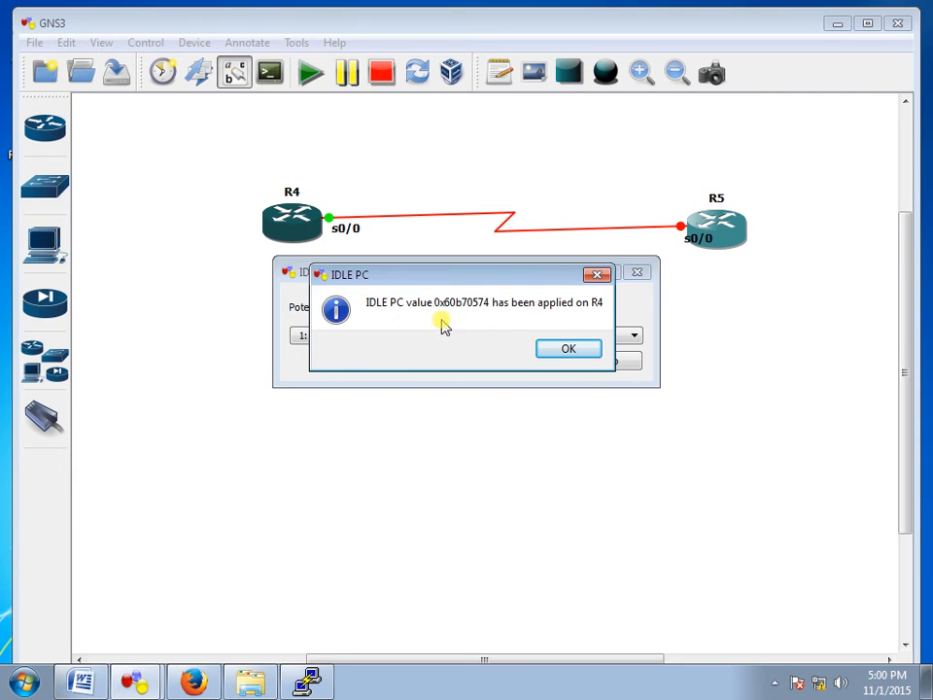
left_click(556, 353)
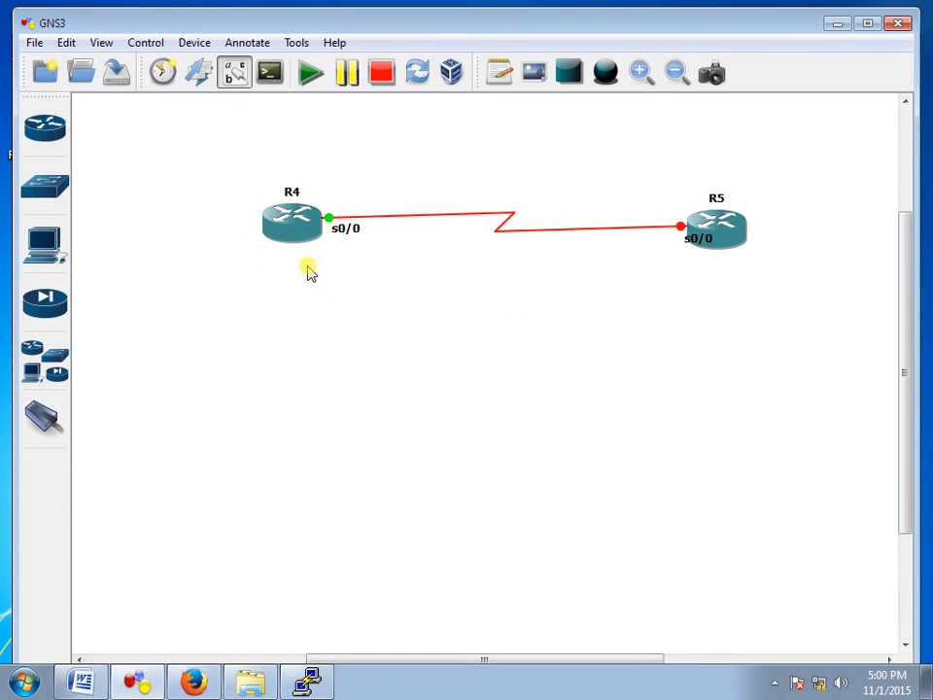
left_click(45, 126)
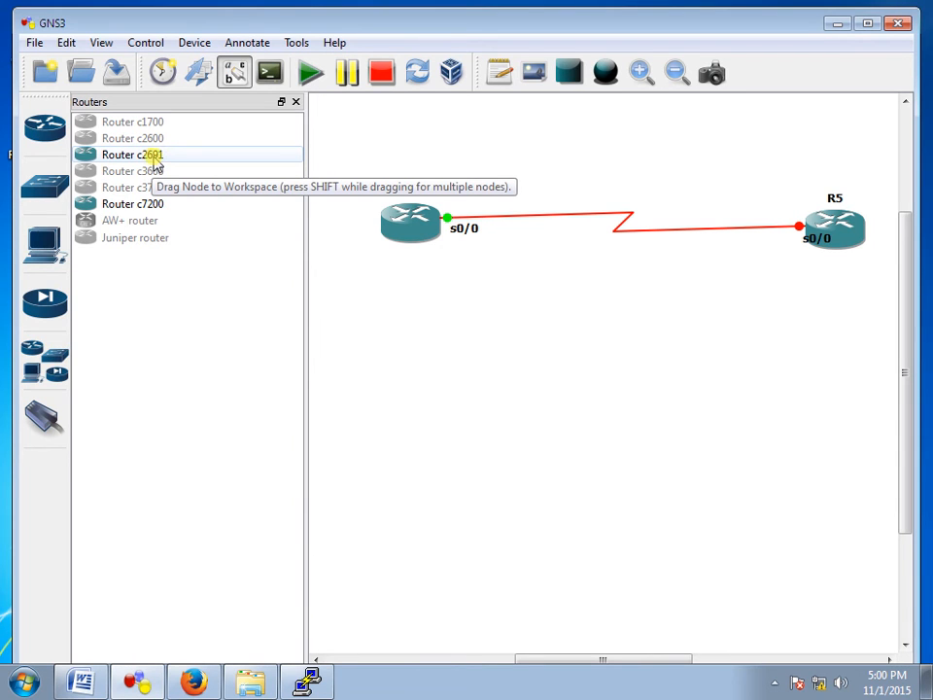
left_click(296, 102)
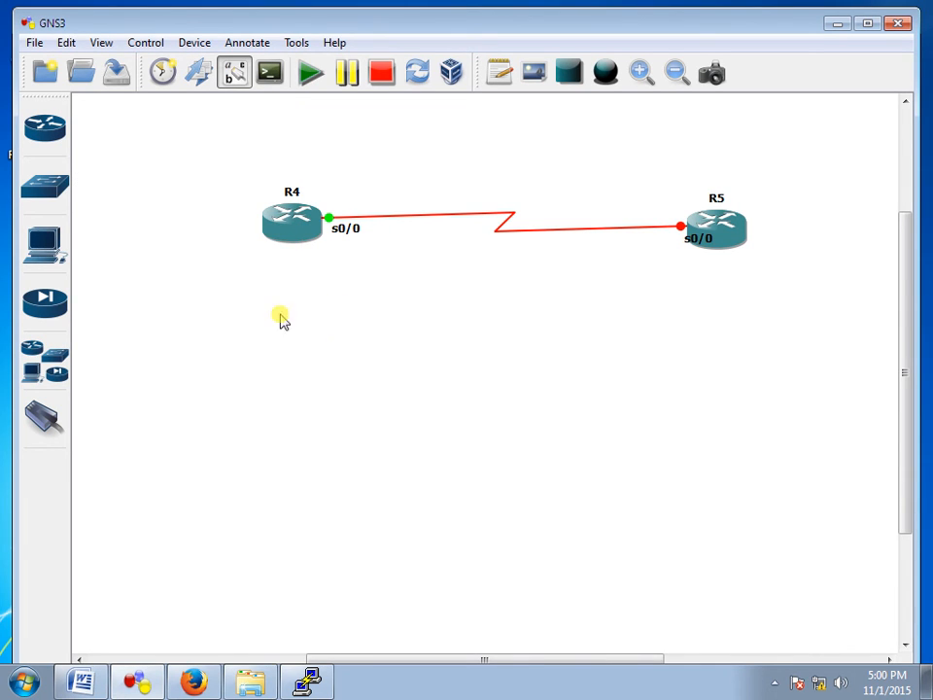
Step: Move router R4 a little farther from R5 and start all devices in the topology at once
left_click_drag(285, 233, 254, 230)
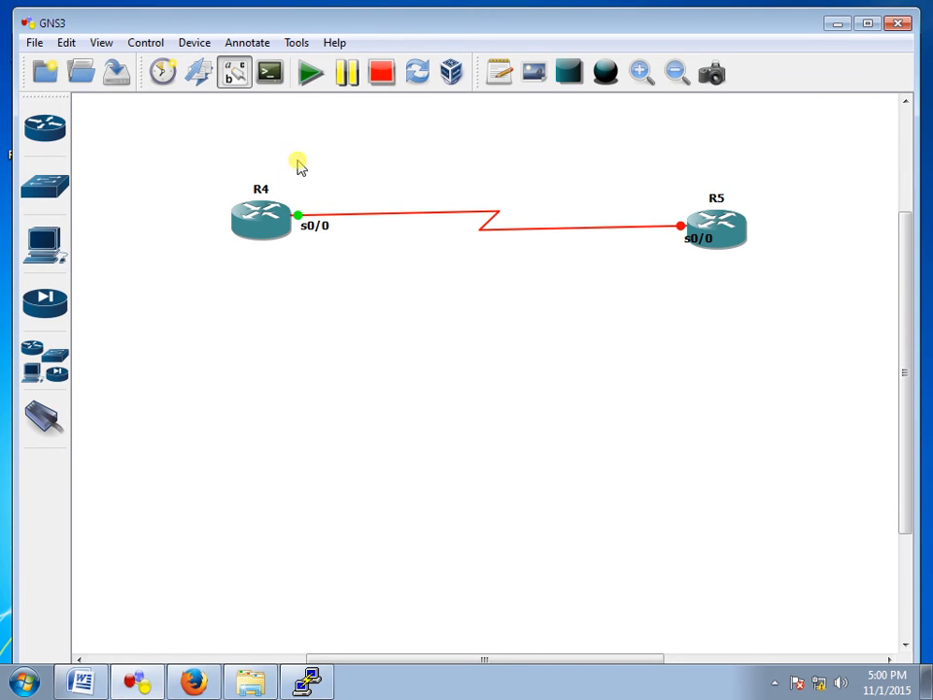
left_click_drag(214, 166, 792, 567)
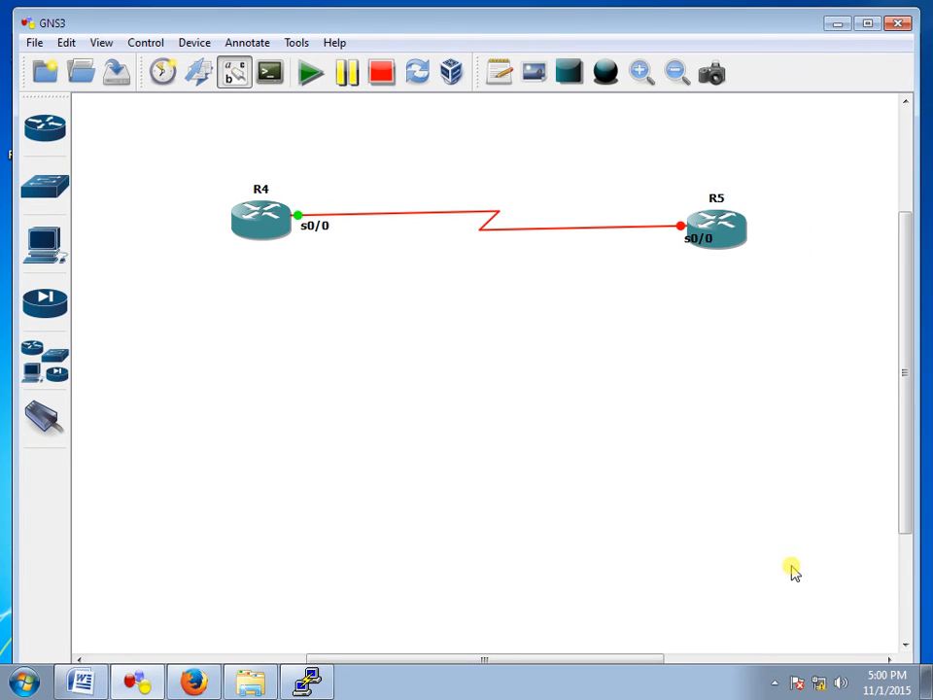
left_click(309, 83)
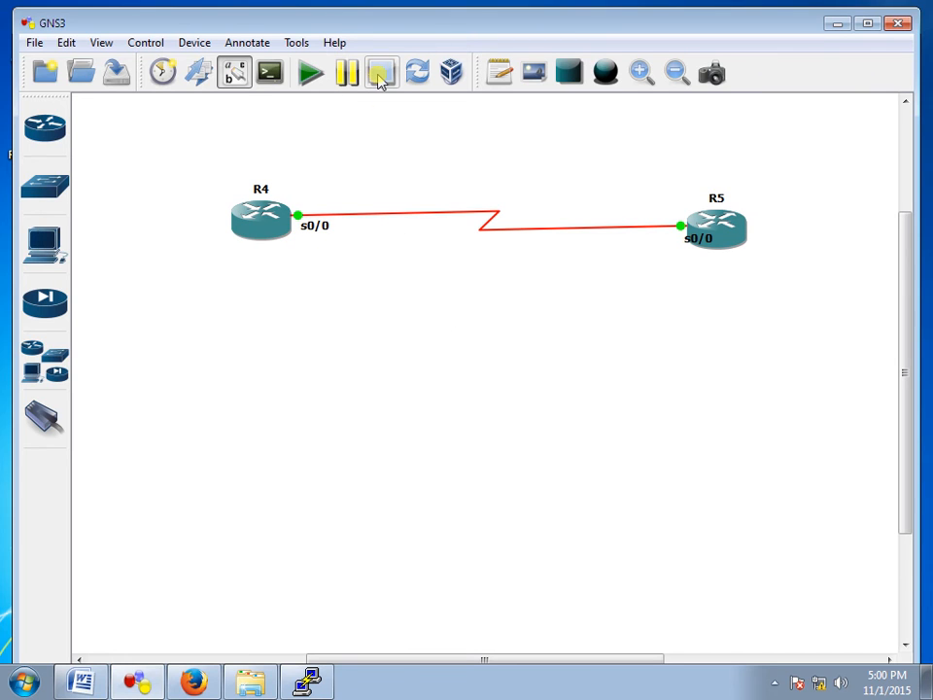
Step: Open console connections to all devices together and bring up the router prompt
left_click(271, 83)
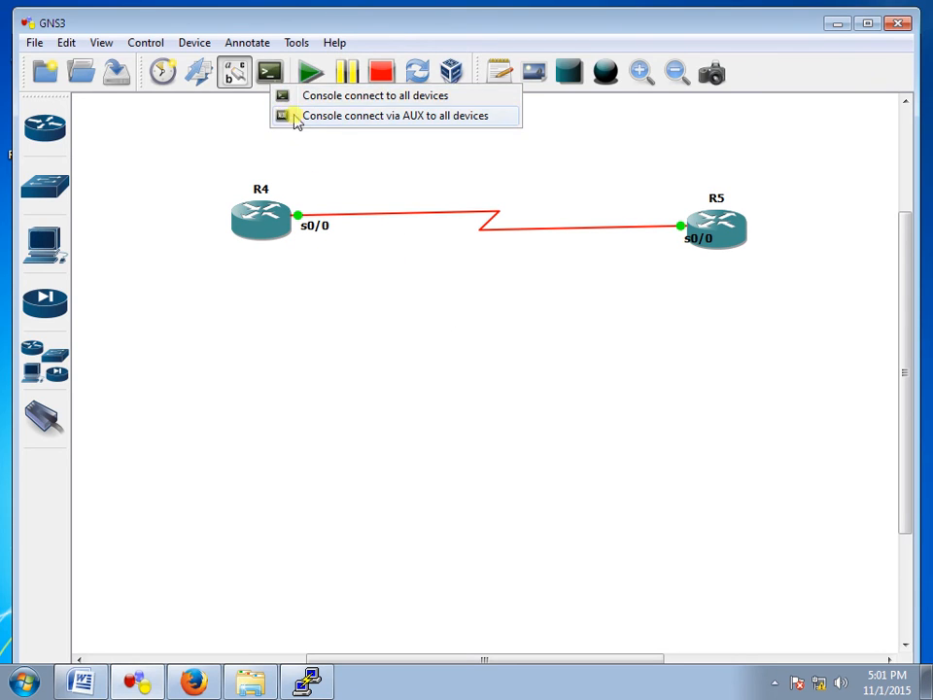
left_click(320, 96)
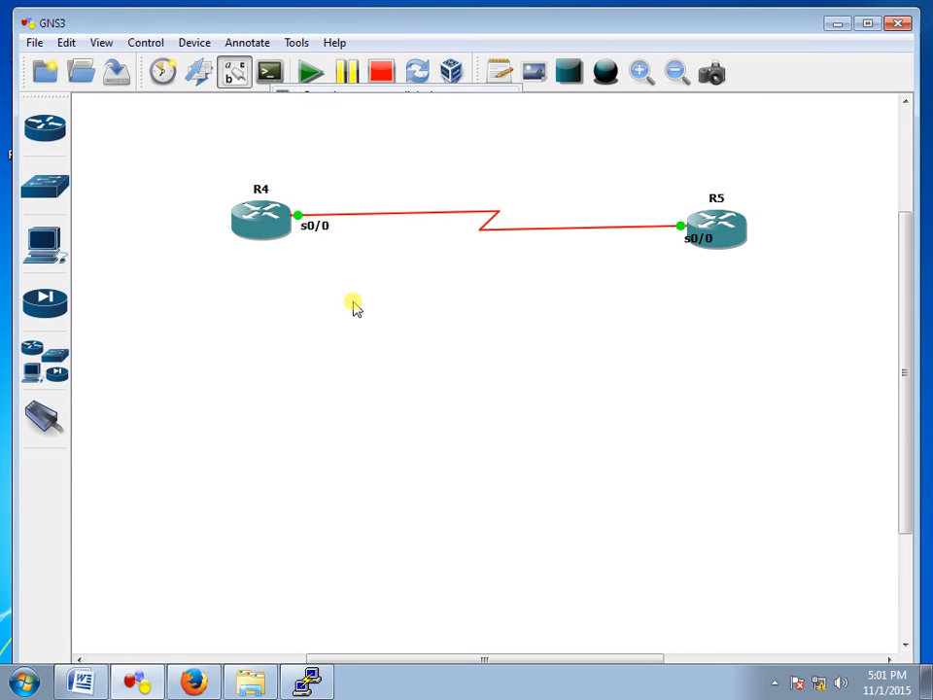
key("Return")
key("Return")
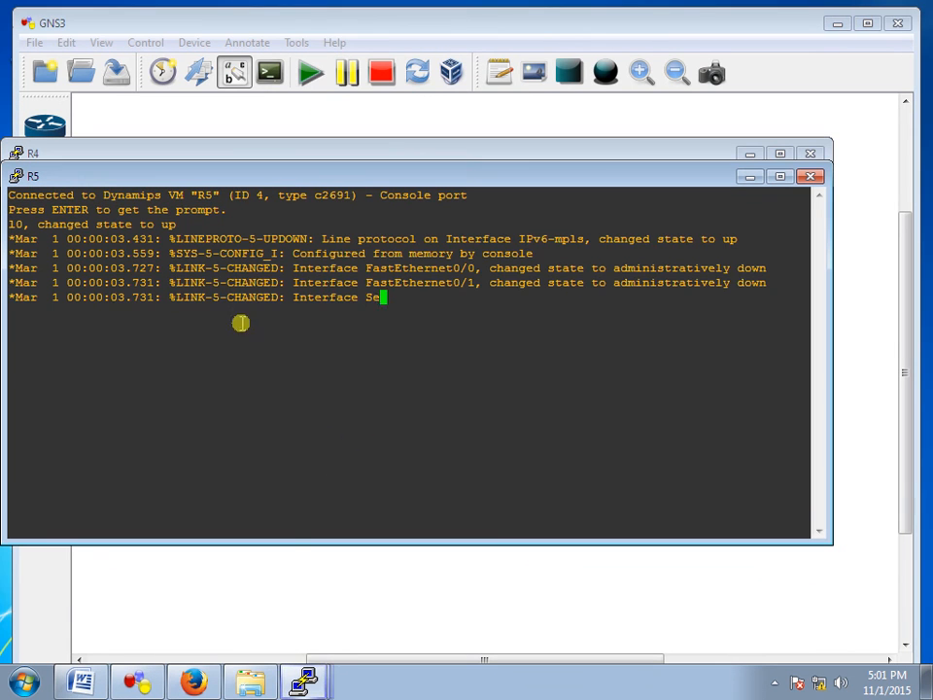
Step: Move the R5 console window aside, bring the R4 console forward, and return to the topology window
left_click(309, 689)
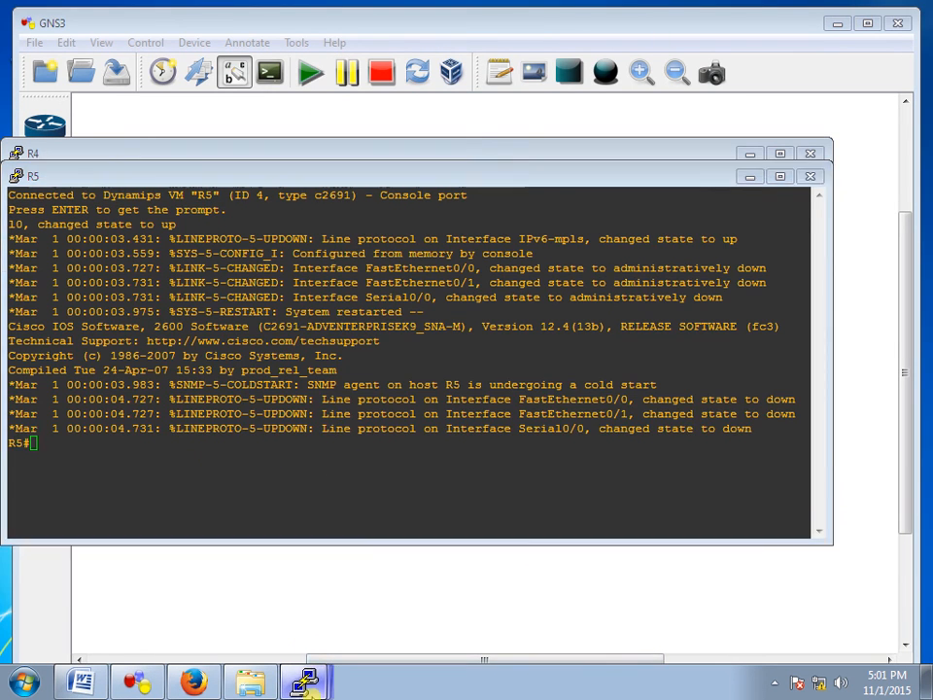
left_click(307, 623)
left_click_drag(210, 181, 331, 273)
left_click(98, 223)
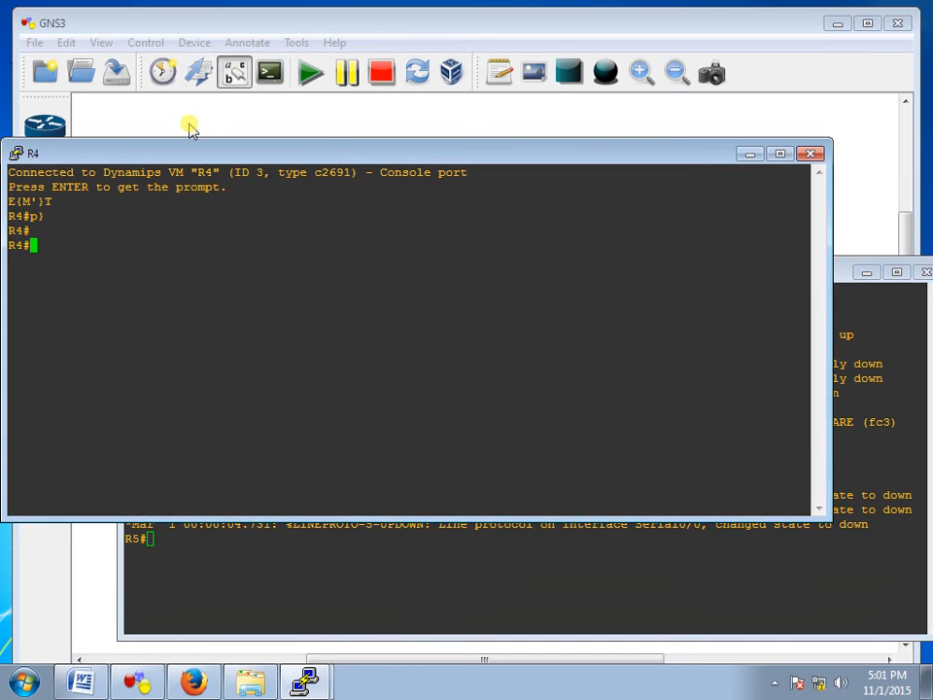
left_click(193, 134)
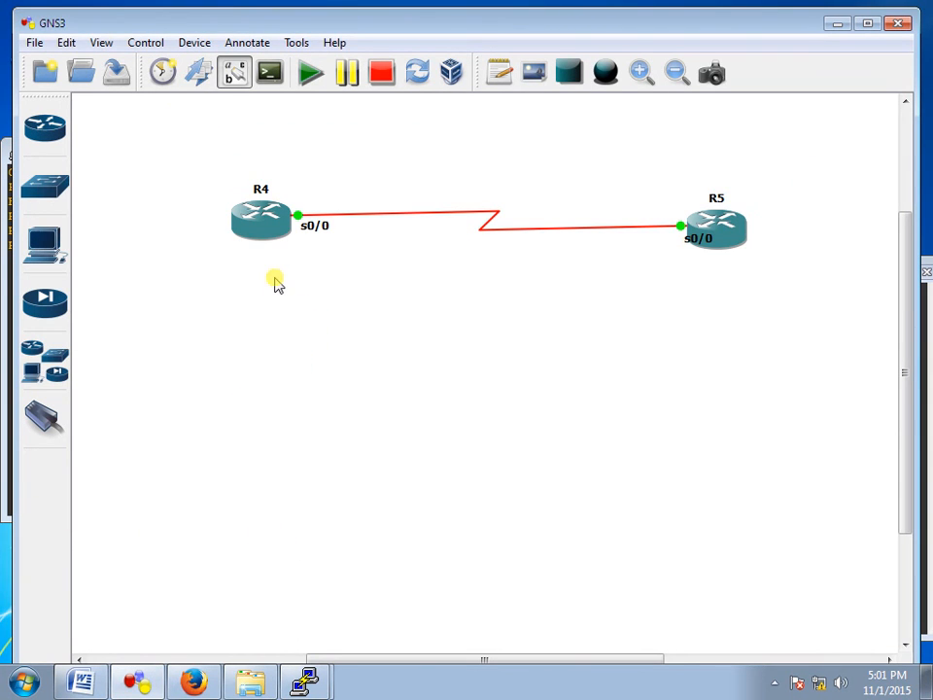
Step: Move router R4 closer to R5 and save the topology as a project named Basic config
left_click_drag(254, 226, 306, 231)
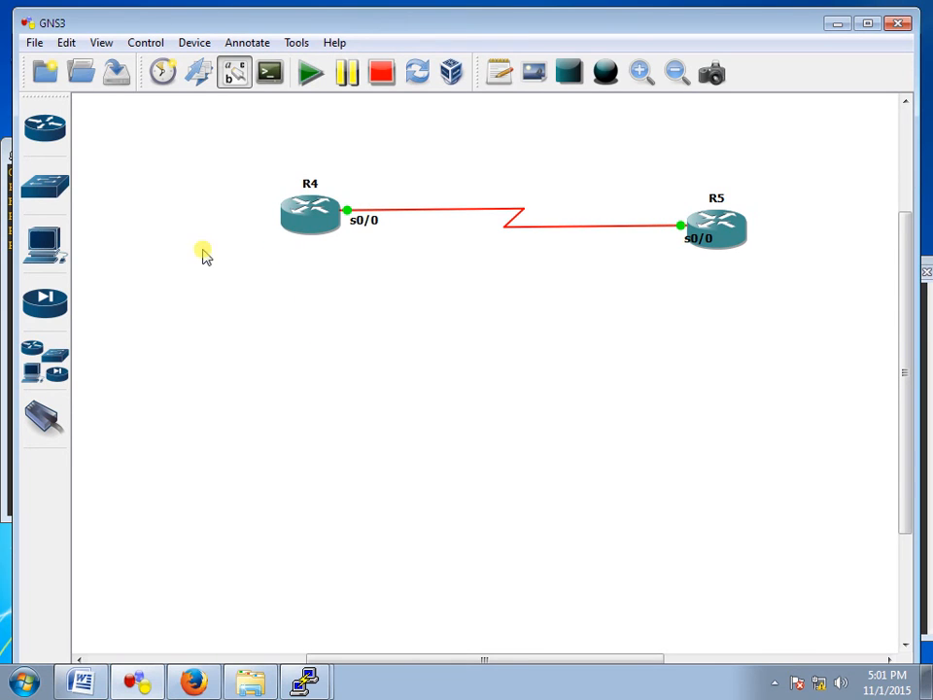
left_click(34, 45)
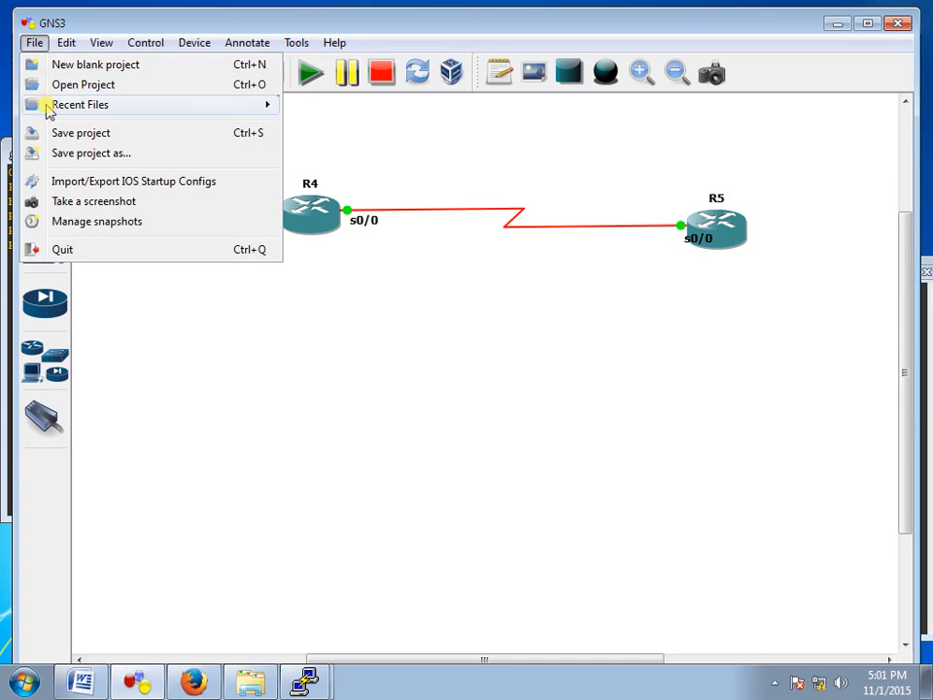
left_click(51, 133)
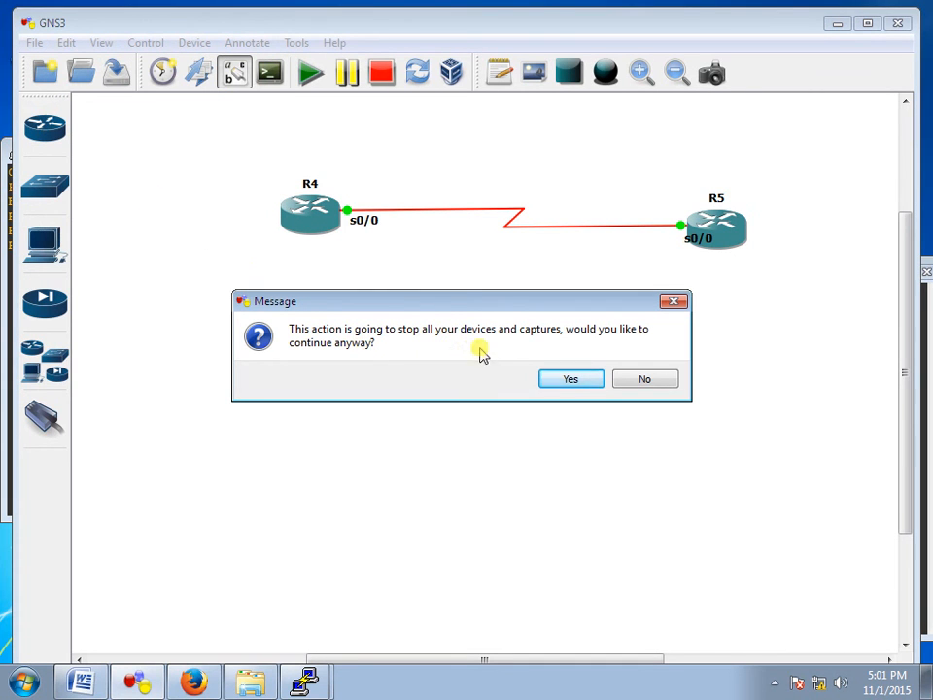
left_click(586, 382)
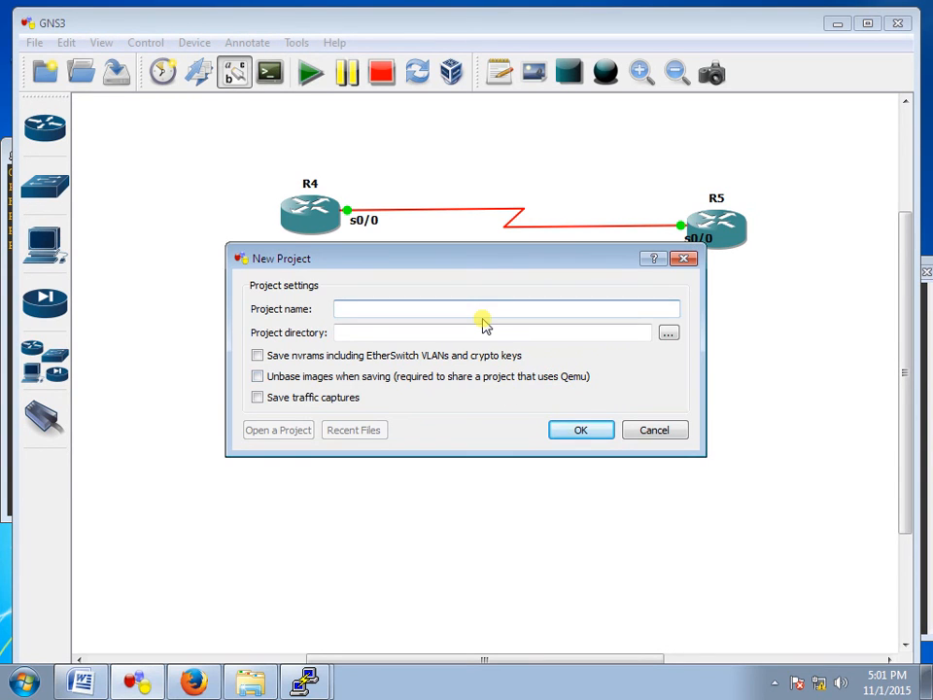
type("Basic config")
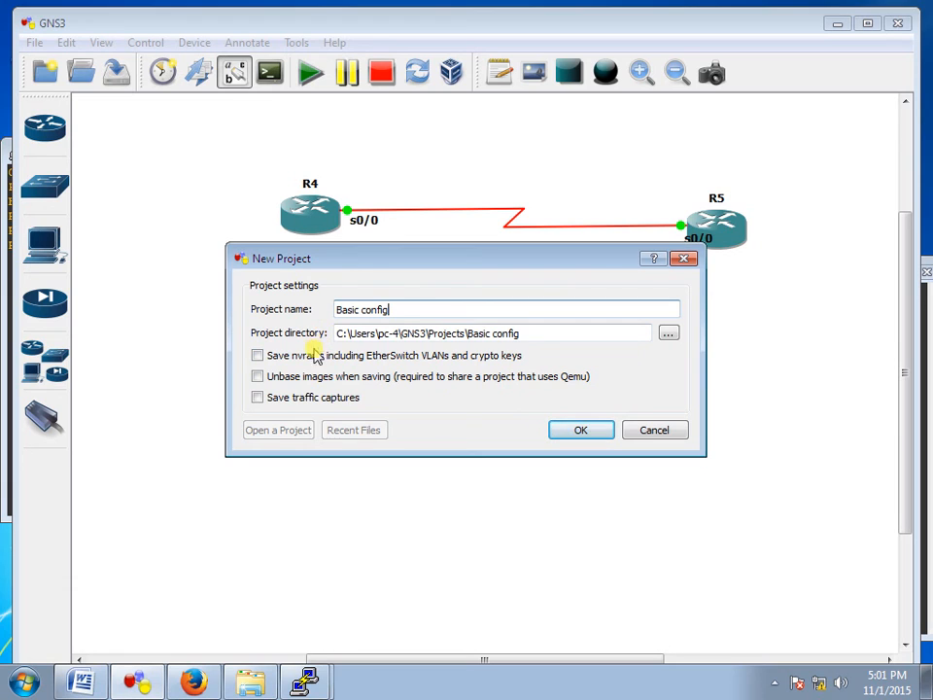
left_click(585, 433)
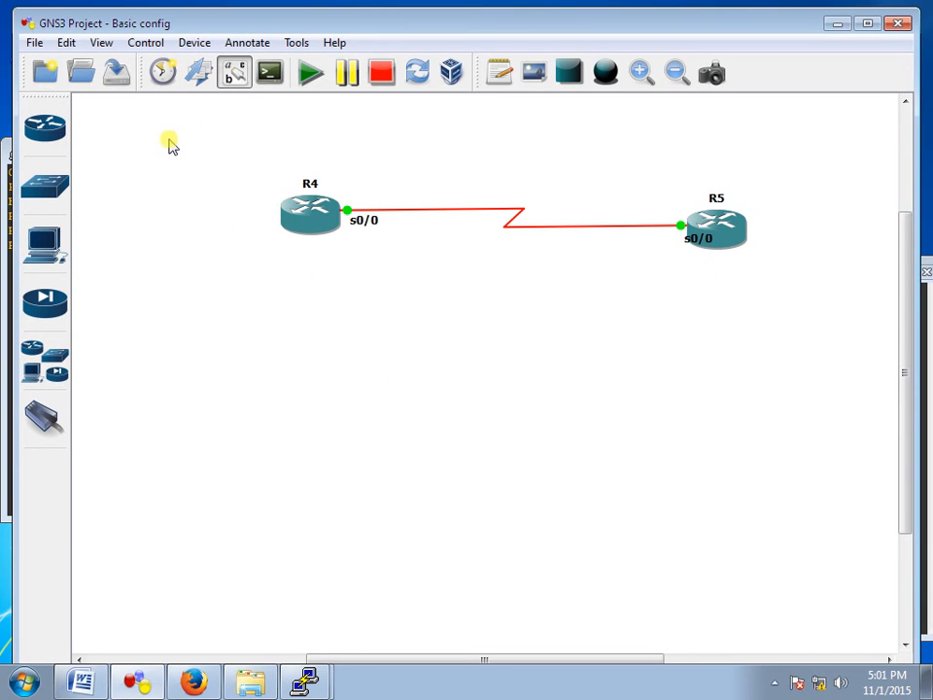
Step: Bring the R4 and R5 console windows forward, reposition both, and return to the topology window
left_click(319, 683)
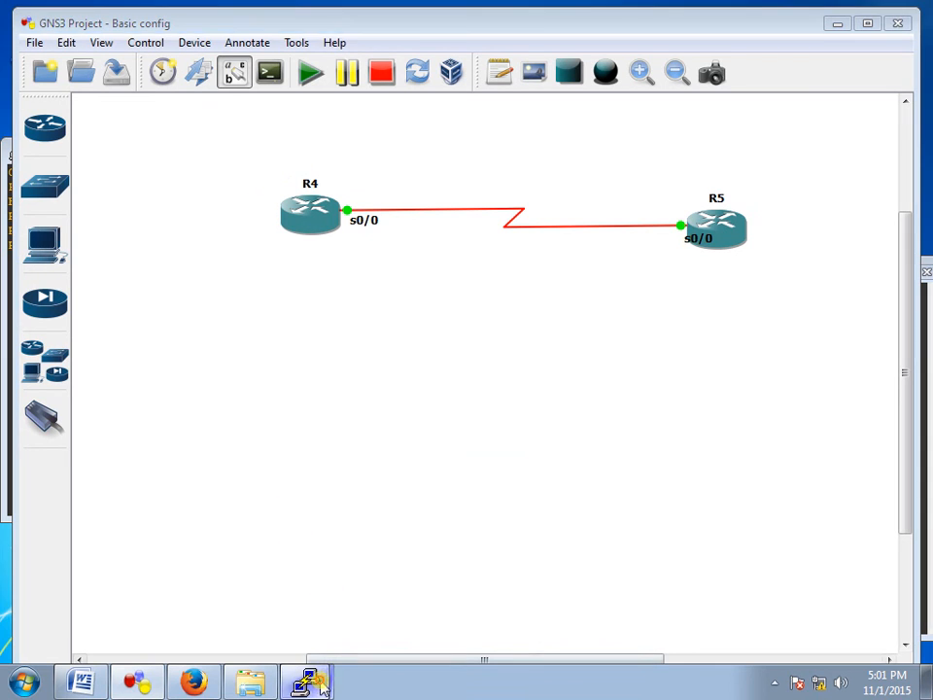
left_click(288, 616)
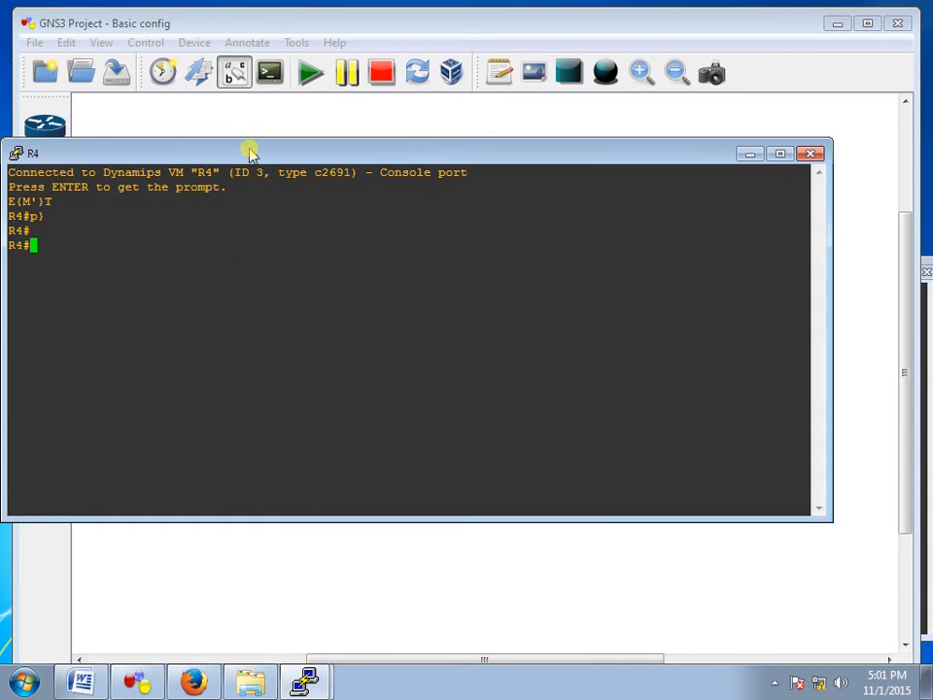
left_click_drag(249, 154, 350, 159)
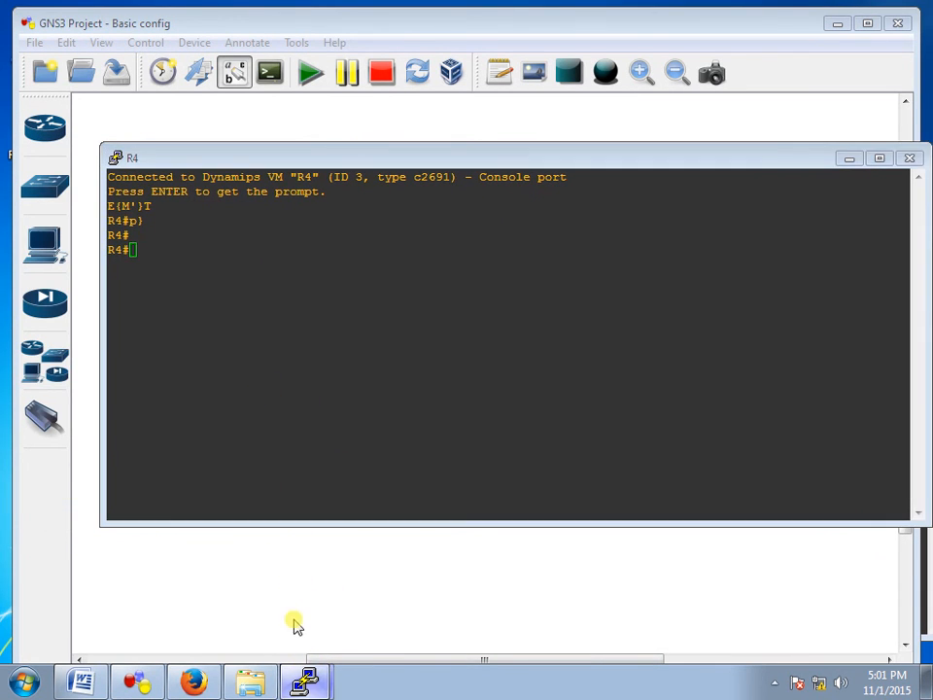
left_click(294, 647)
left_click_drag(281, 272, 319, 287)
left_click(166, 139)
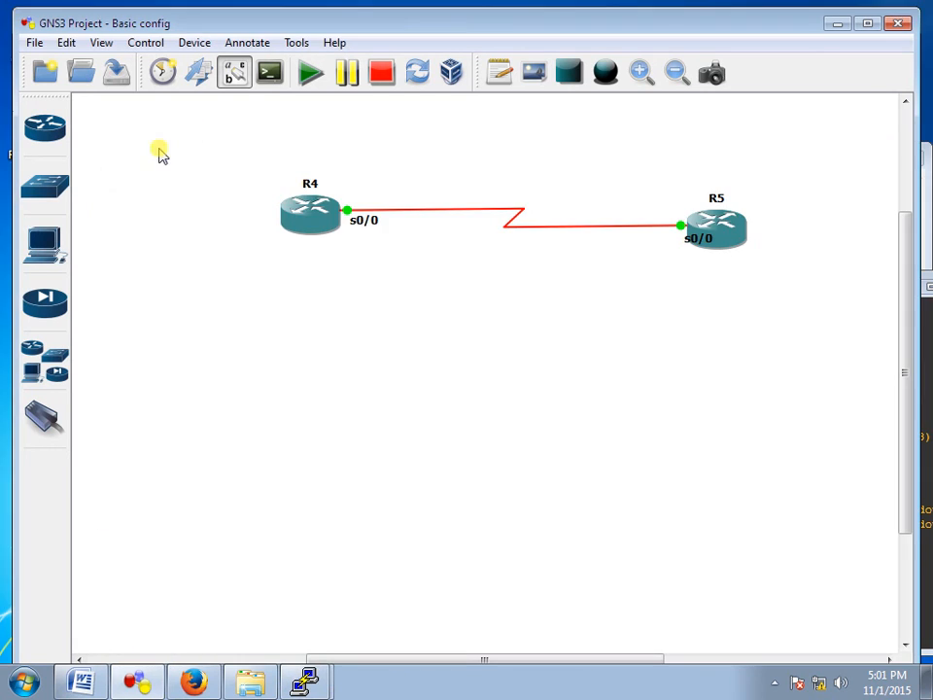
left_click_drag(160, 154, 802, 540)
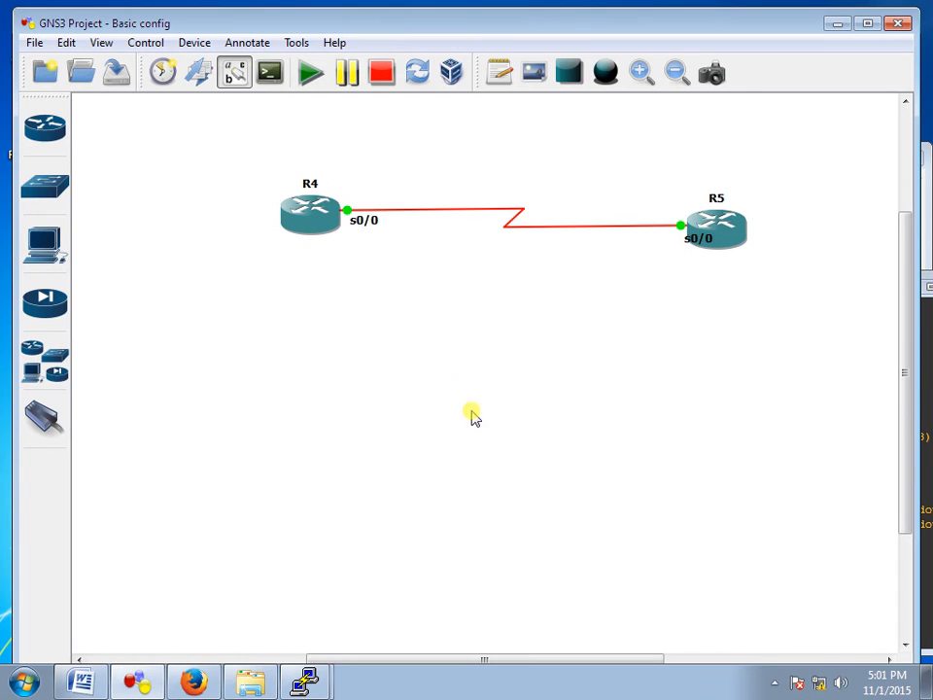
Step: View the R4 and R5 consoles together over the topology and return to the topology window
left_click(310, 686)
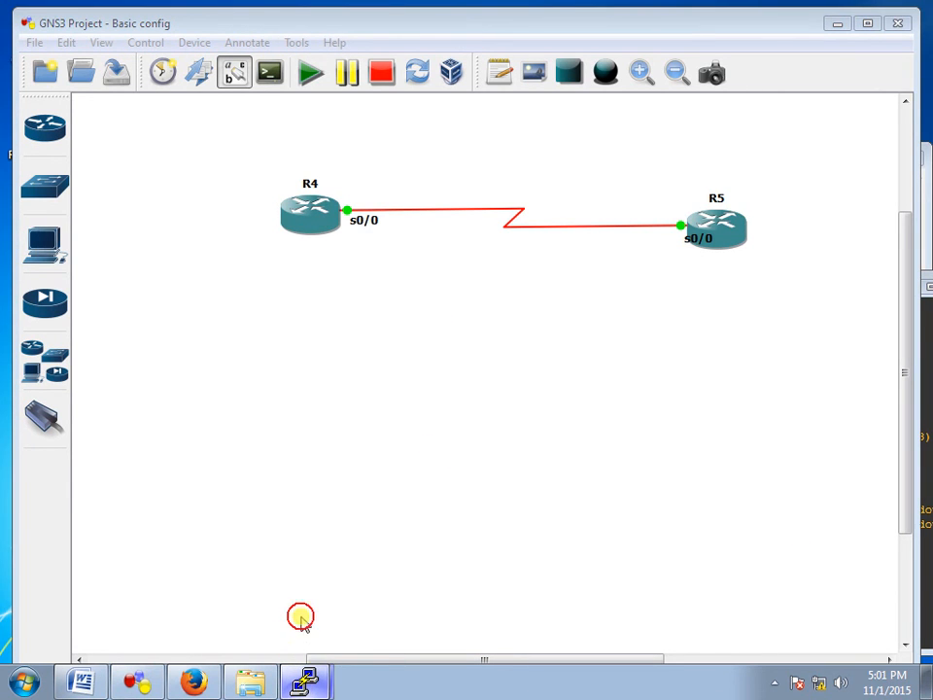
left_click(301, 619)
left_click(307, 685)
left_click(302, 652)
left_click(307, 684)
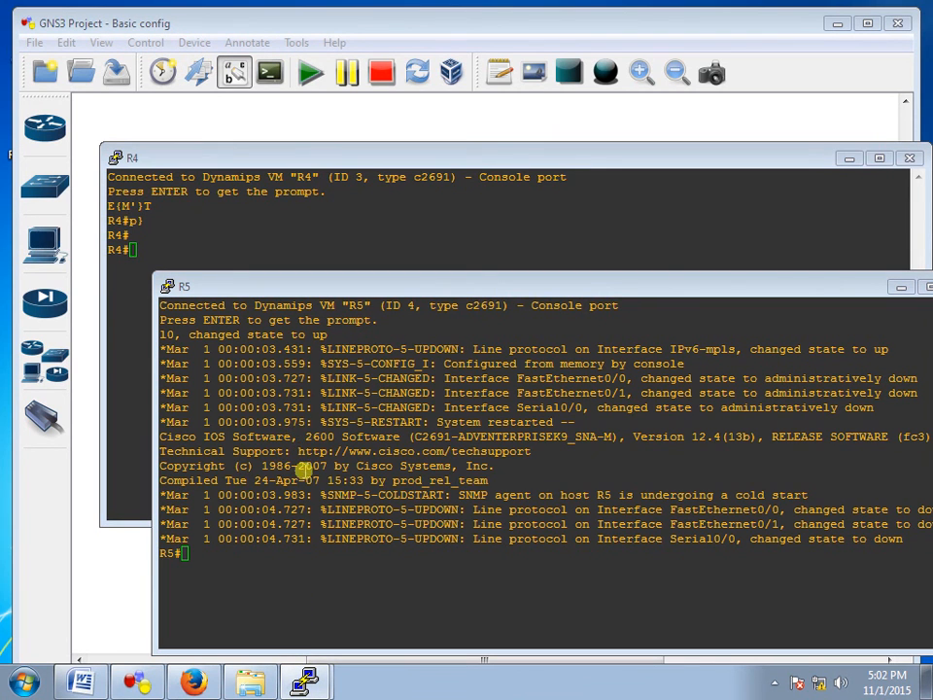
left_click(140, 556)
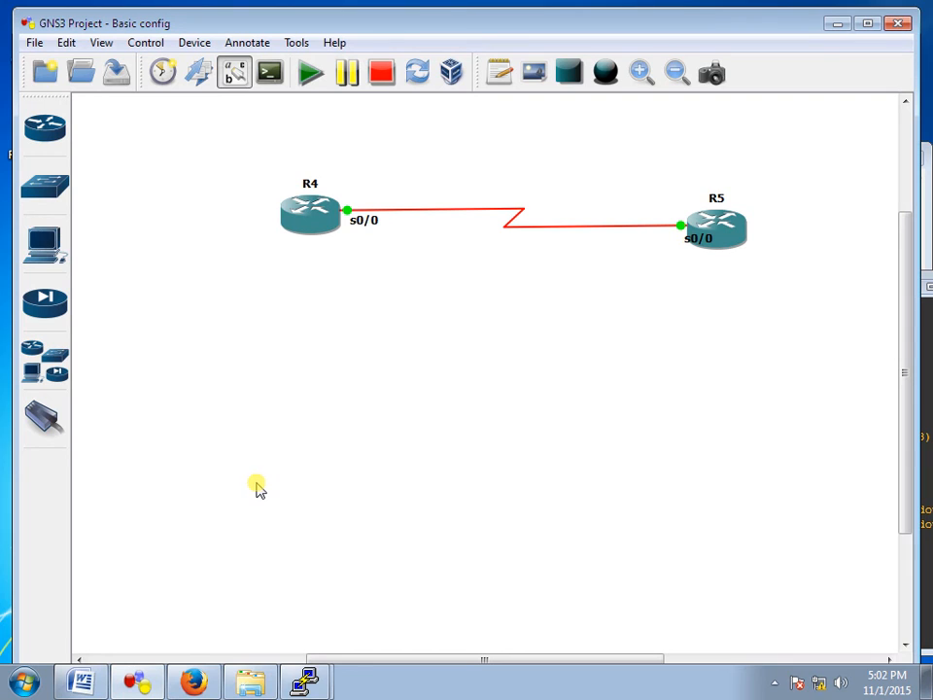
Step: Bring both router consoles to the front and move the R4 console window slightly
left_click(395, 695)
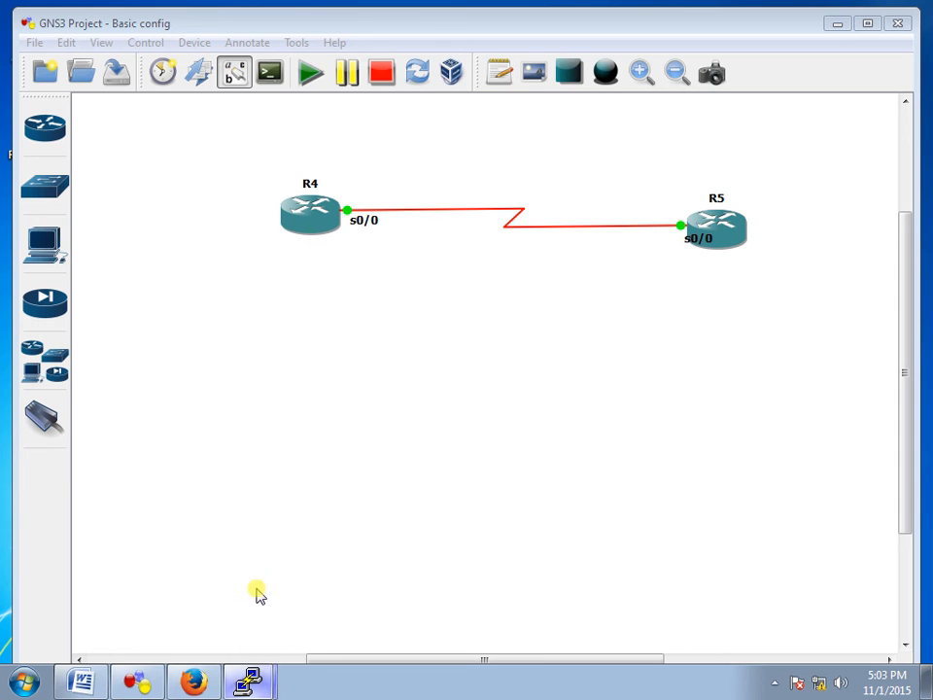
left_click(248, 643)
left_click(249, 685)
left_click(233, 620)
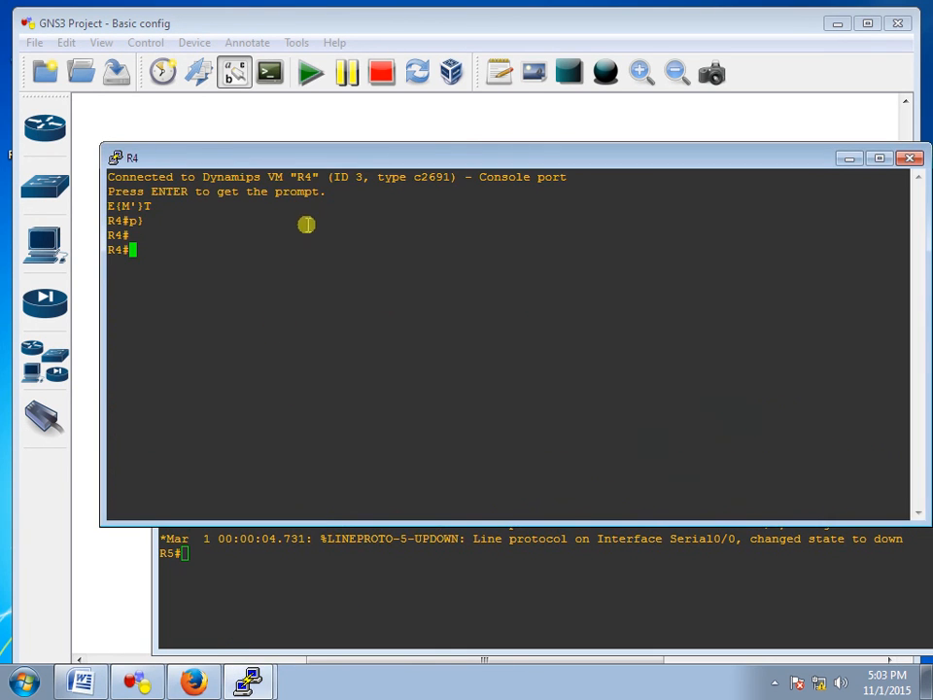
mouse_move(326, 163)
left_mouse_down()
mouse_move(323, 192)
mouse_move(310, 165)
left_mouse_up()
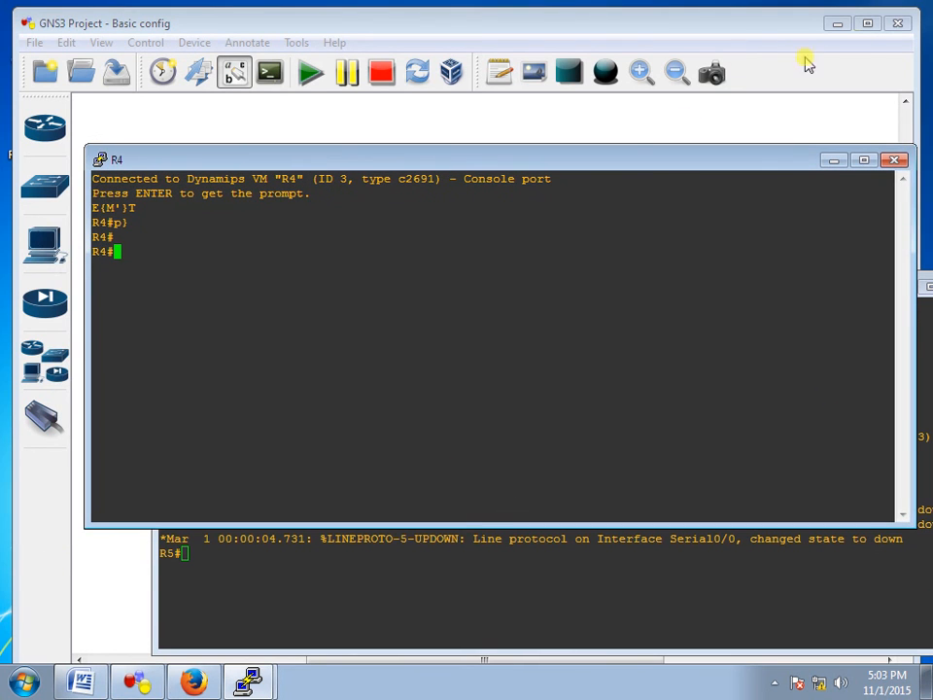
Step: Minimize the topology window and both router consoles to show the desktop
left_click(838, 24)
left_click(833, 159)
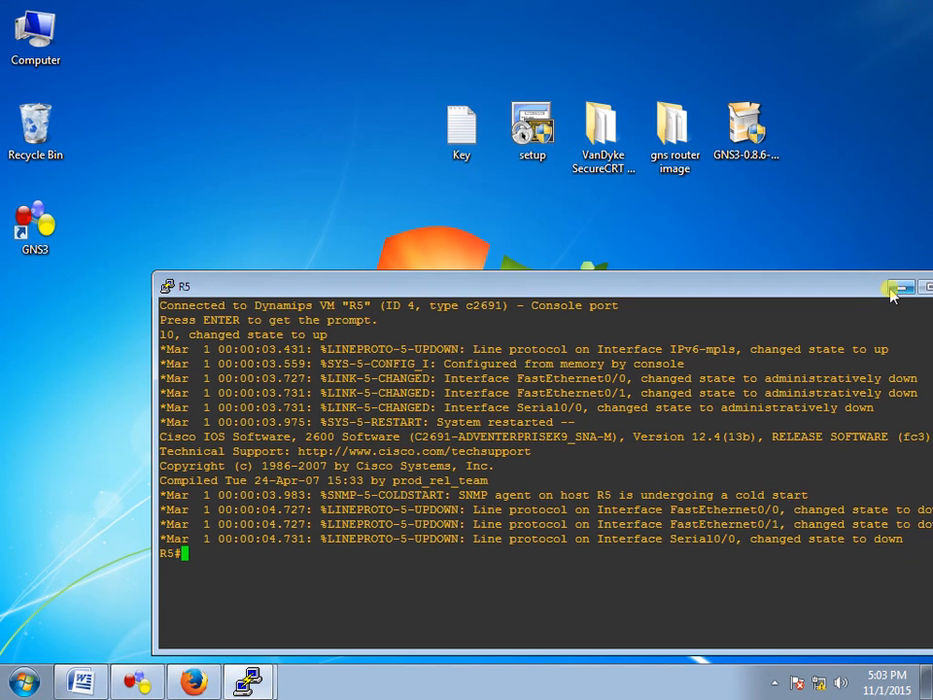
left_click(902, 288)
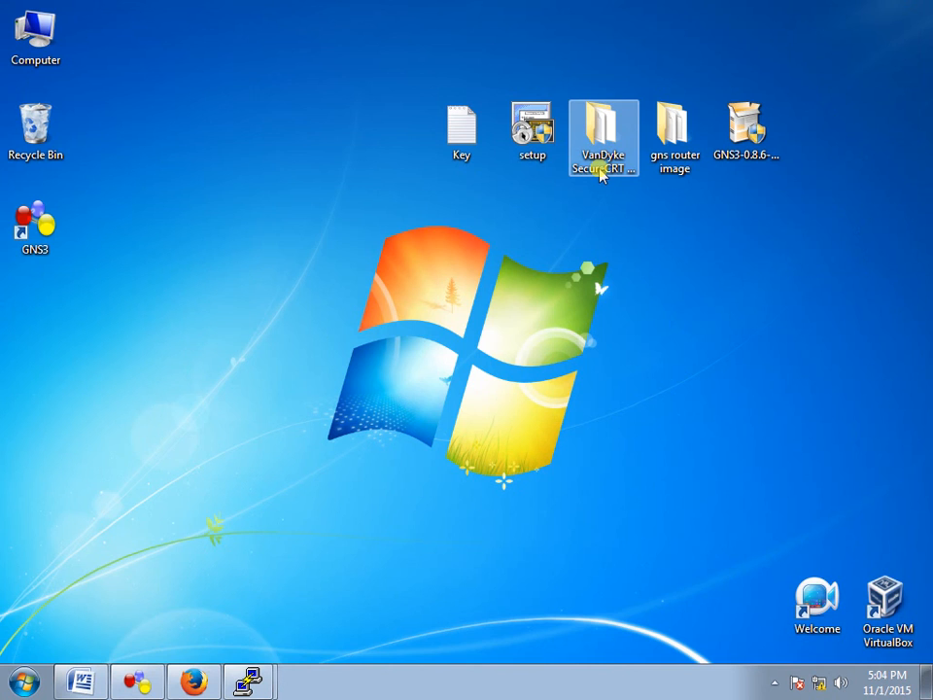
Step: Try to run the SecureCRT setup from the desktop and check the full name of the VanDyke SecureCRT folder
left_click(530, 142)
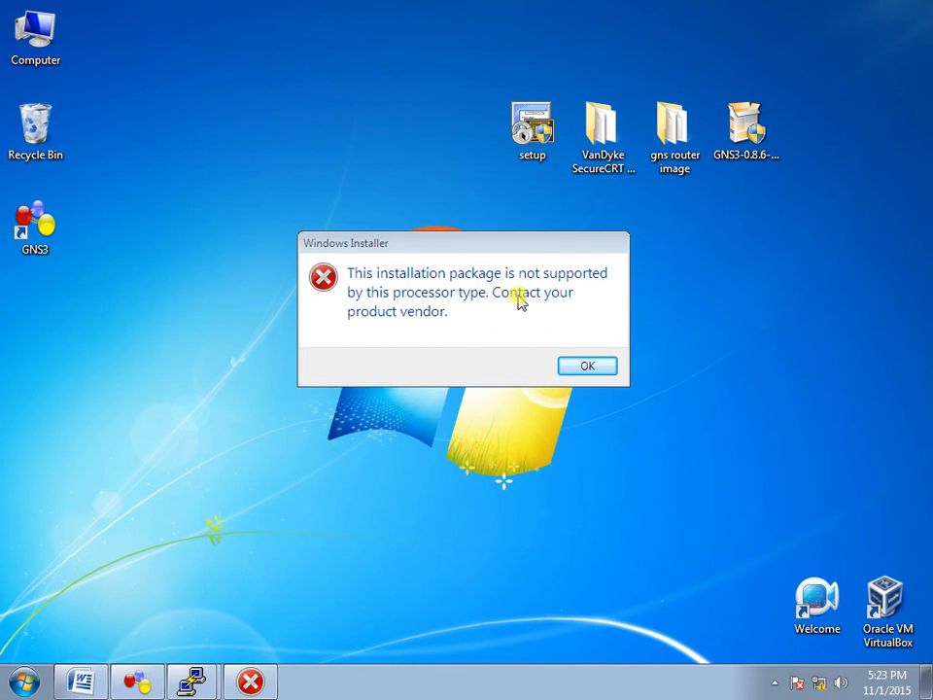
left_click(603, 156)
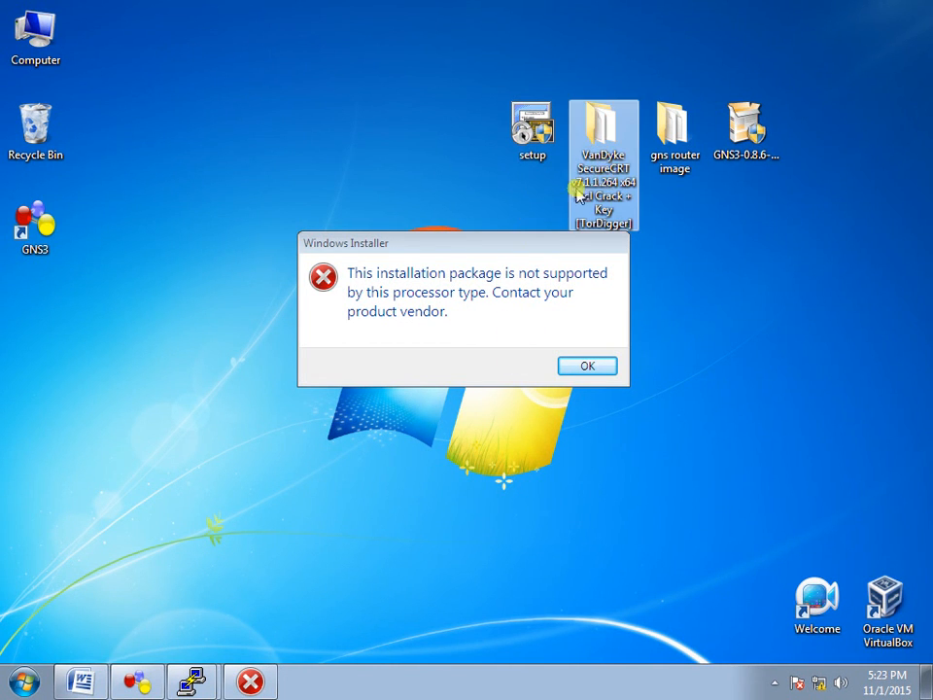
left_click(525, 181)
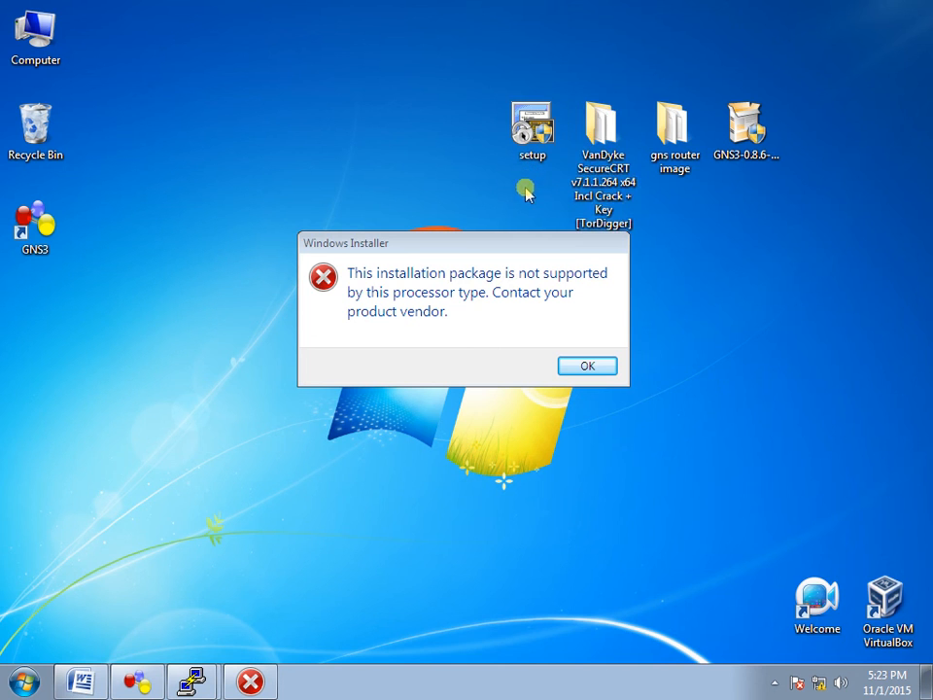
Step: Check the computer's system type in its properties and dismiss the Windows Installer message
right_click(47, 45)
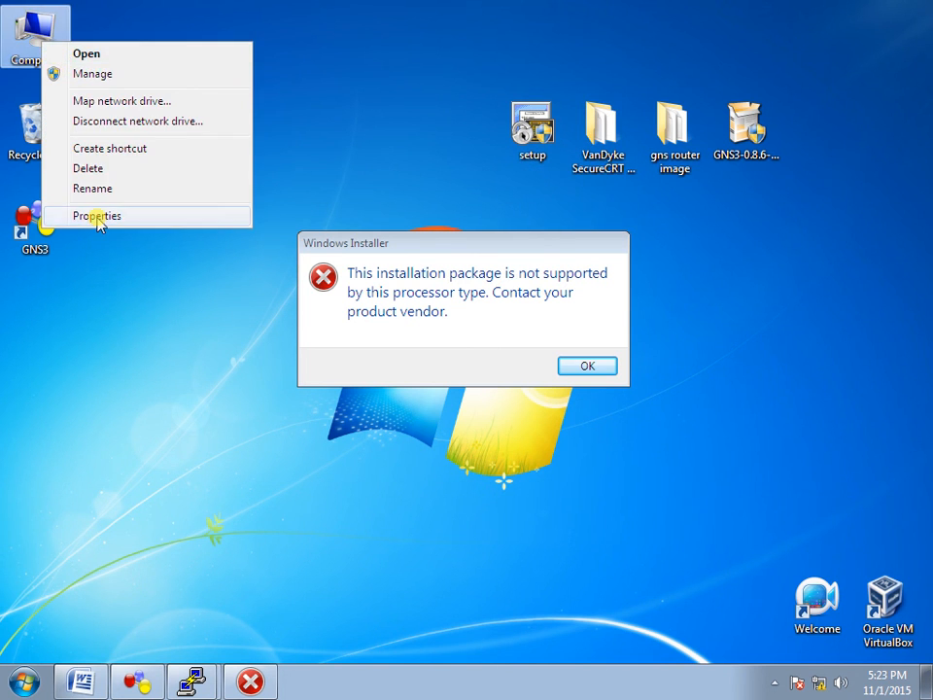
left_click(99, 215)
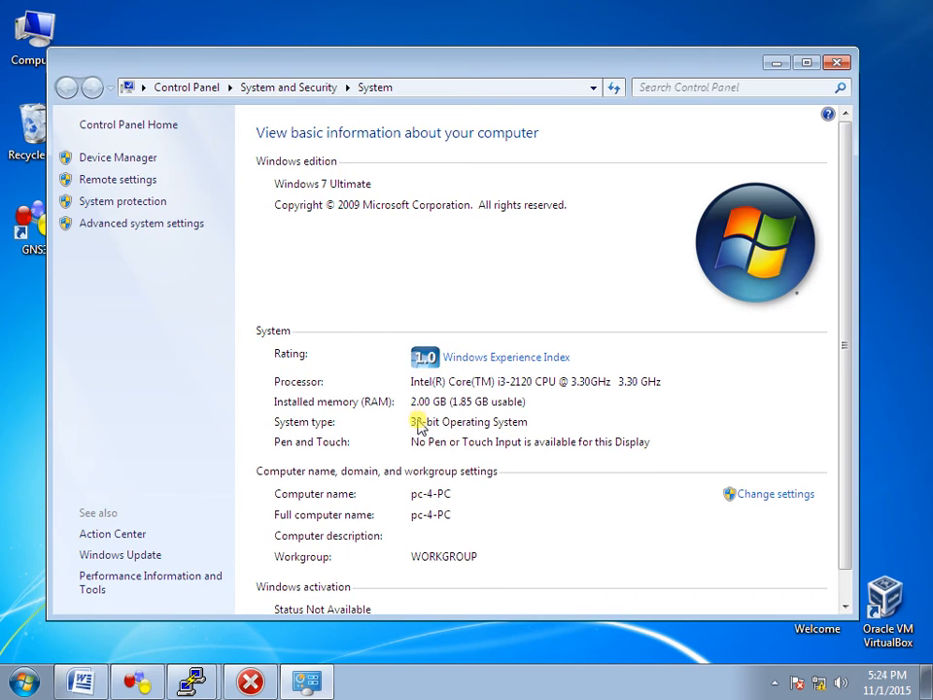
left_click(835, 62)
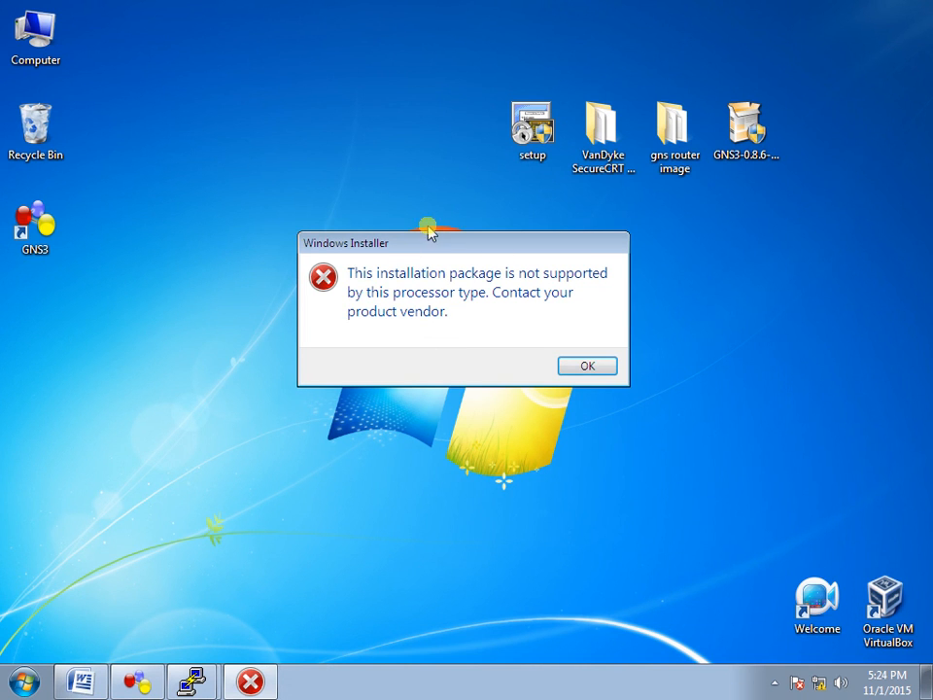
left_click(584, 366)
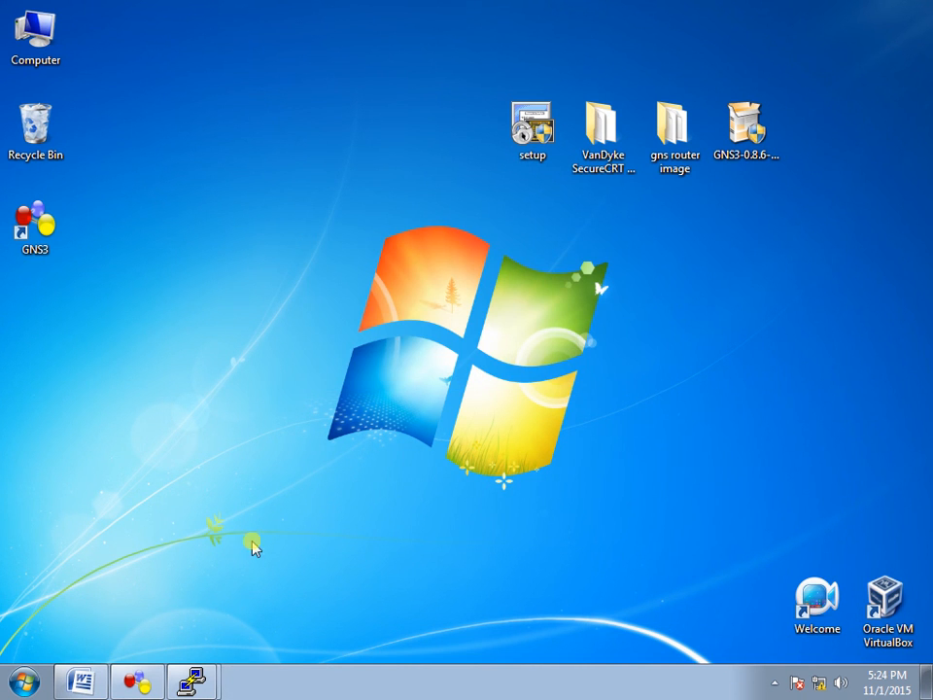
Step: Return to the GNS3 topology and move router R5 up slightly, nearly level with R4
left_click(141, 681)
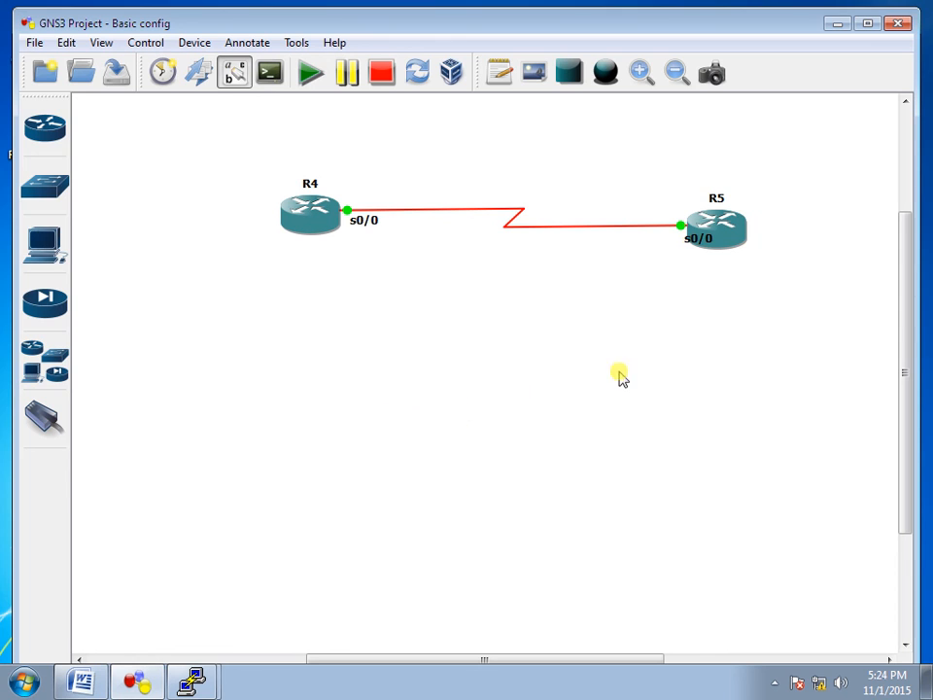
left_click_drag(713, 233, 736, 224)
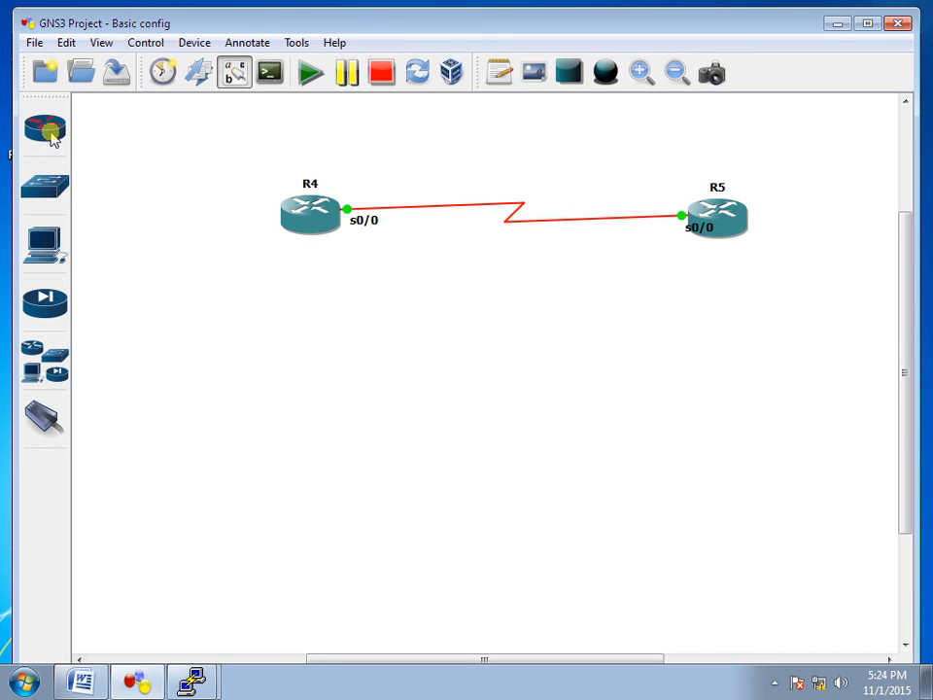
left_click(66, 42)
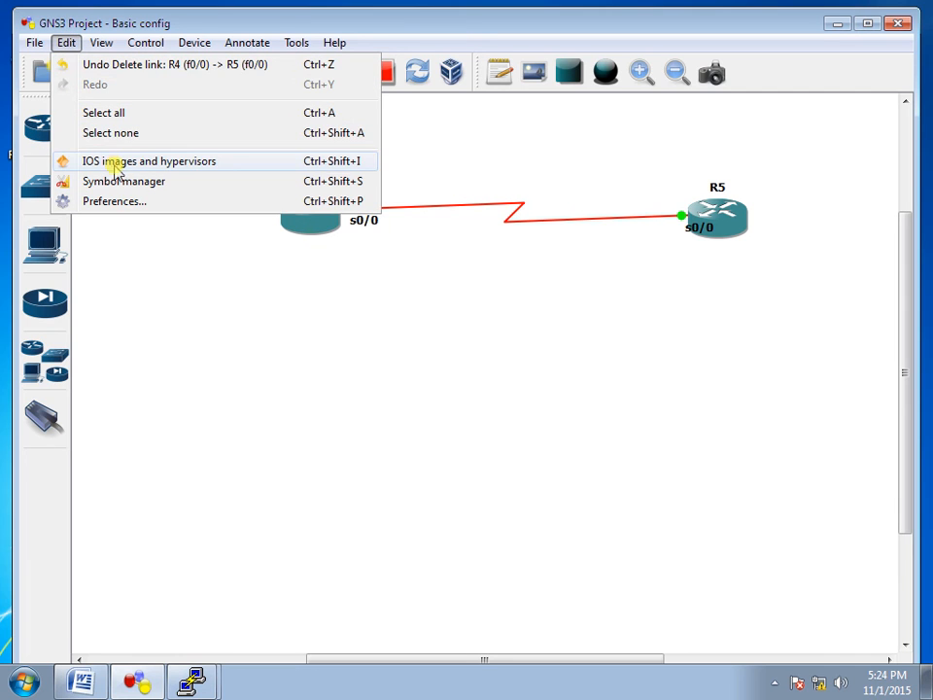
left_click(121, 251)
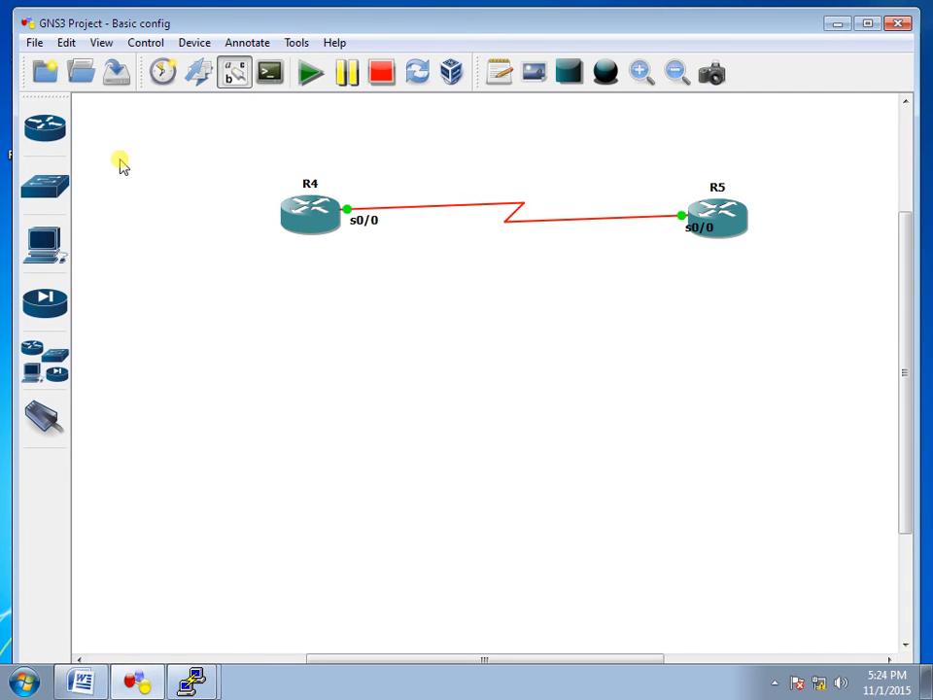
Step: Add an Ethernet switch to the topology and position it below the link between R4 and R5
left_click(44, 185)
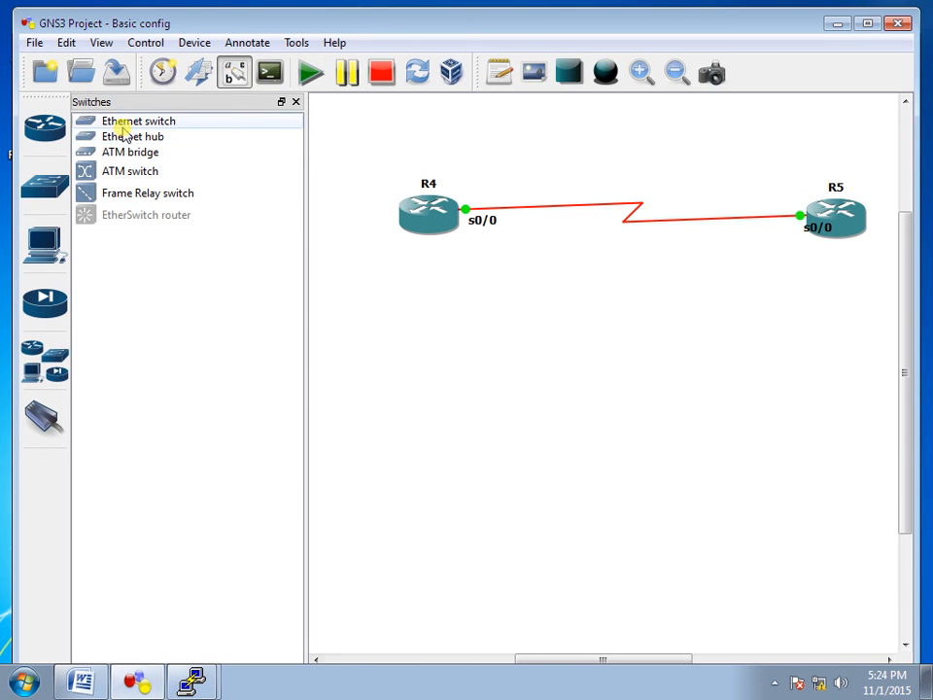
left_click_drag(125, 123, 521, 369)
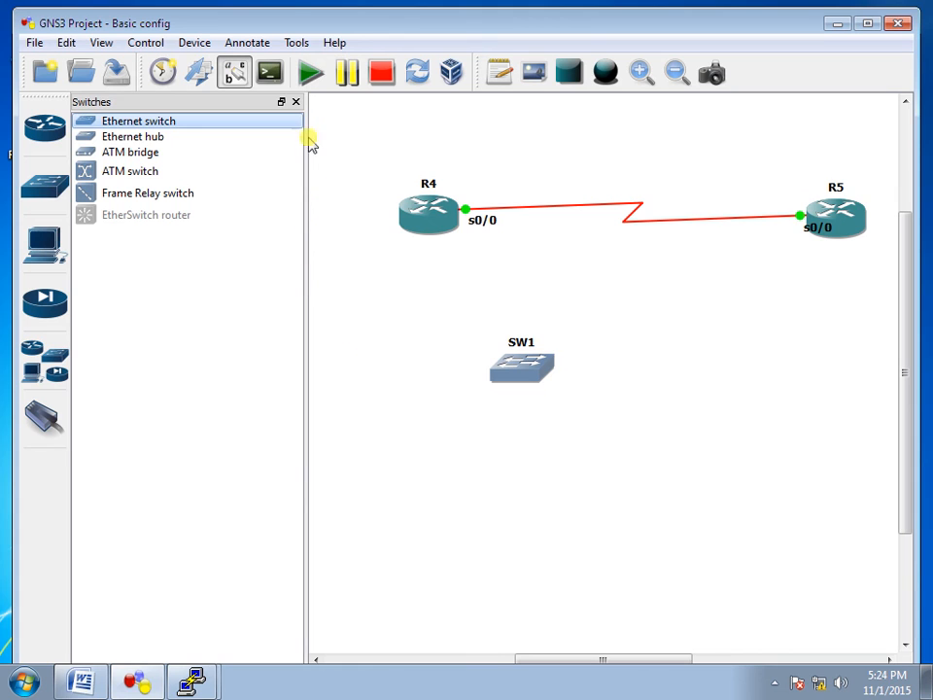
left_click(297, 103)
left_click_drag(403, 377, 457, 367)
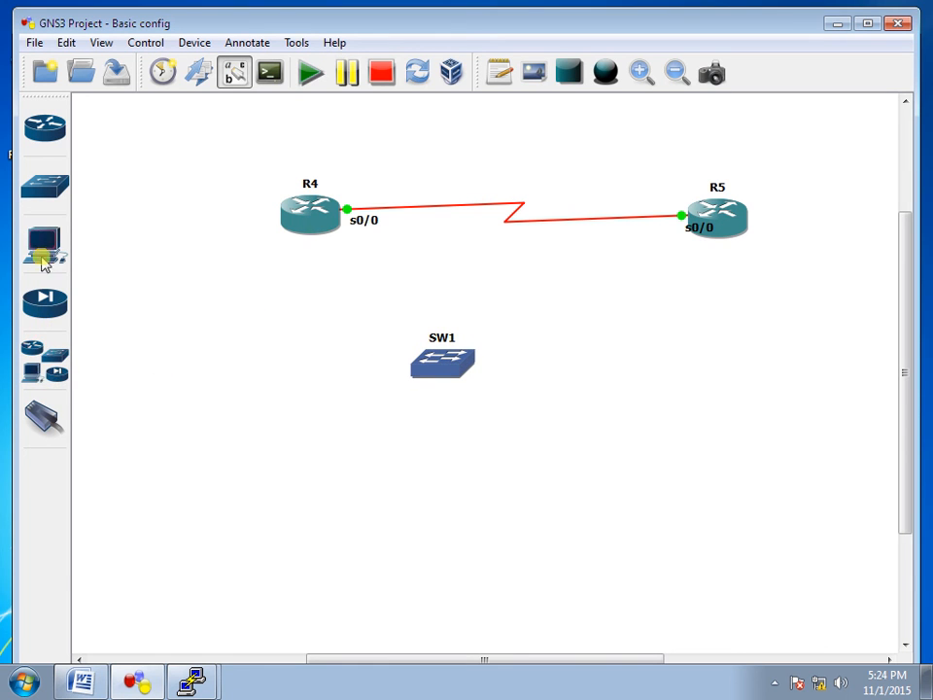
Step: Add two c2691 routers to the topology, one on each side of switch SW1
left_click(44, 126)
left_click_drag(132, 155, 384, 355)
left_click_drag(159, 155, 709, 355)
Step: Link router R6's f0/0 interface to port 1 of switch SW1
left_click(45, 416)
left_click(383, 367)
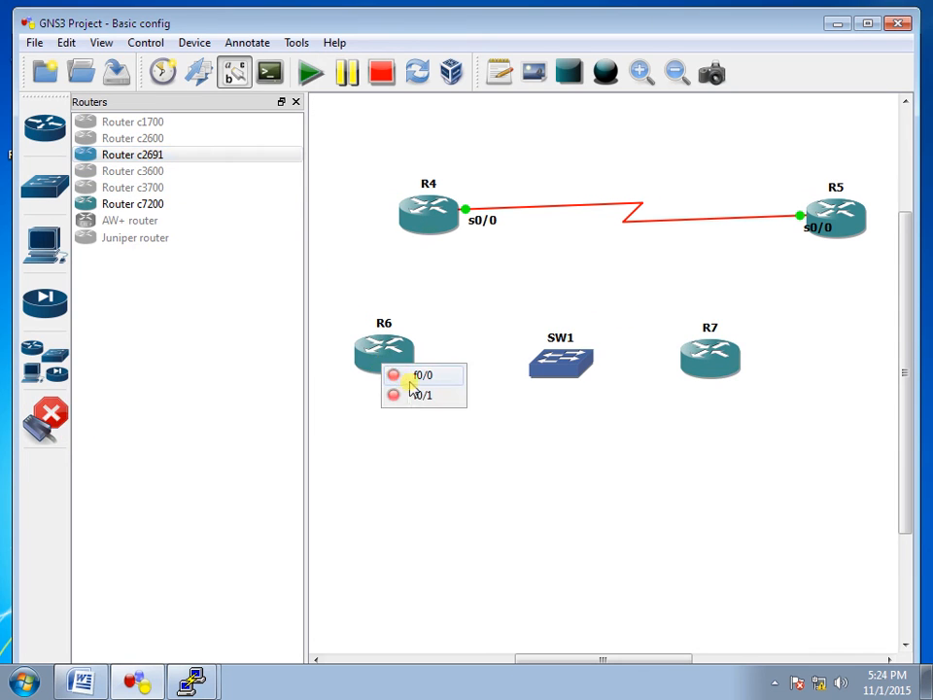
left_click(412, 377)
left_click(561, 368)
left_click(582, 375)
Step: Link port 2 of switch SW1 to router R7's f0/0 interface and leave link mode
left_click(573, 369)
left_click(590, 394)
left_click(691, 370)
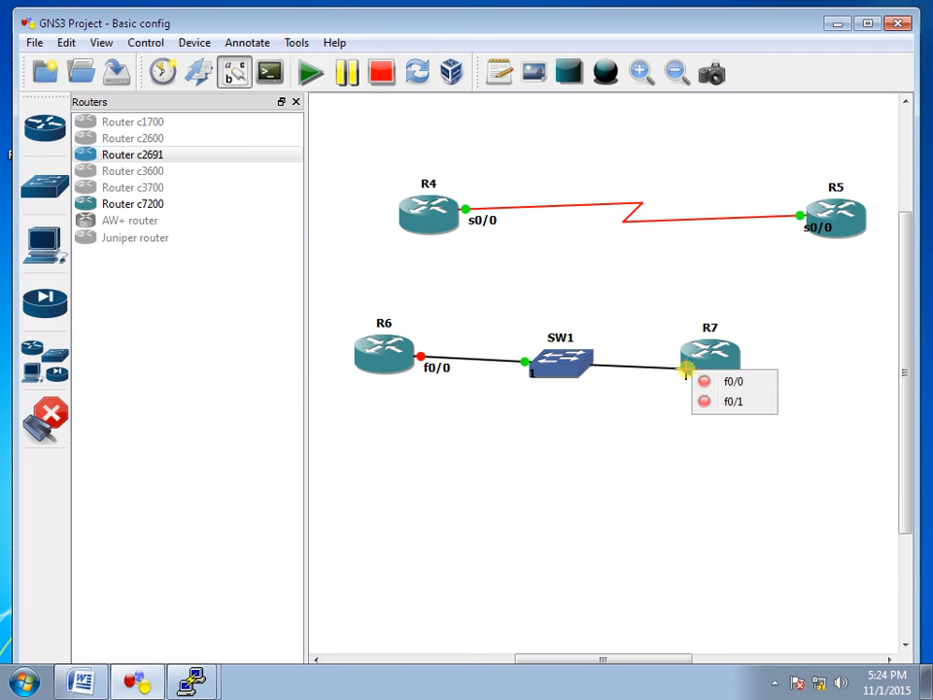
left_click(551, 689)
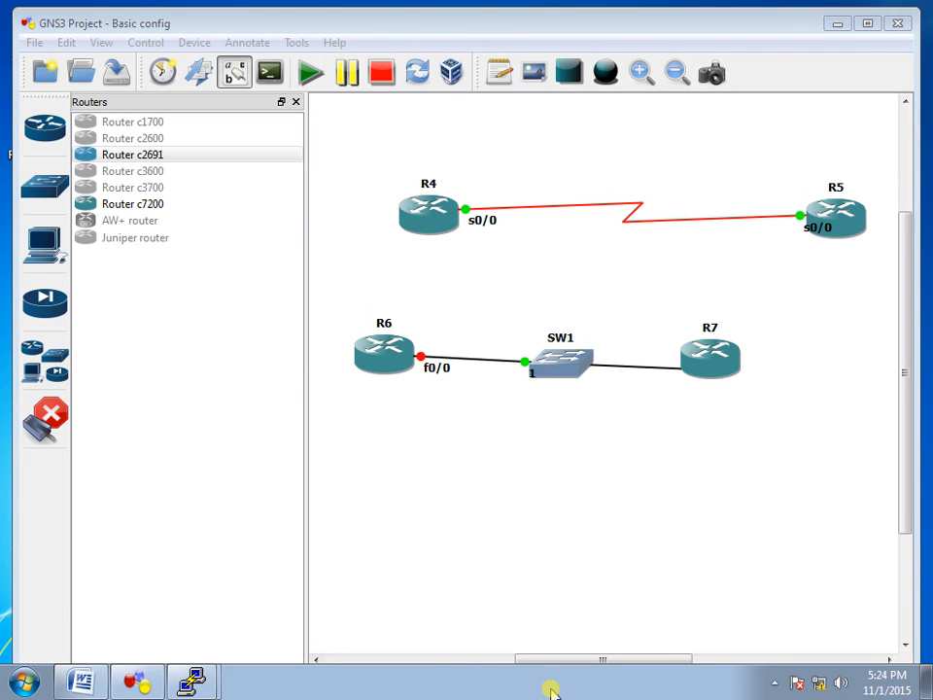
left_click(718, 373)
left_click(744, 381)
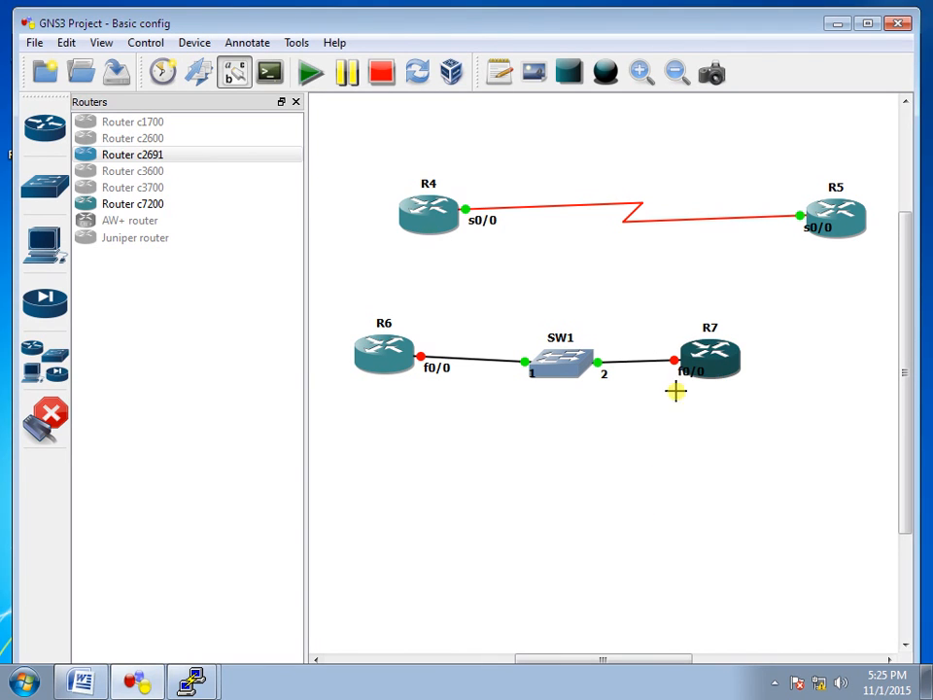
key("Escape")
Step: Nudge switch SW1 slightly down and to the left between routers R6 and R7
mouse_move(561, 377)
left_mouse_down()
mouse_move(558, 420)
mouse_move(559, 383)
mouse_move(548, 391)
mouse_move(554, 404)
mouse_move(563, 365)
mouse_move(558, 433)
mouse_move(558, 376)
left_mouse_up()
left_click(541, 423)
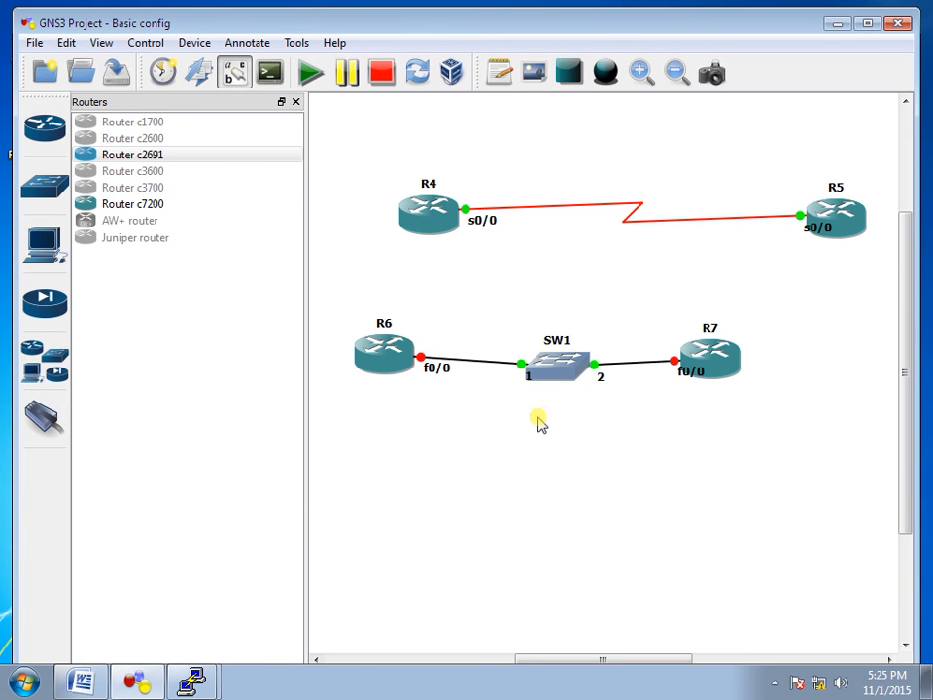
left_click_drag(510, 323, 616, 420)
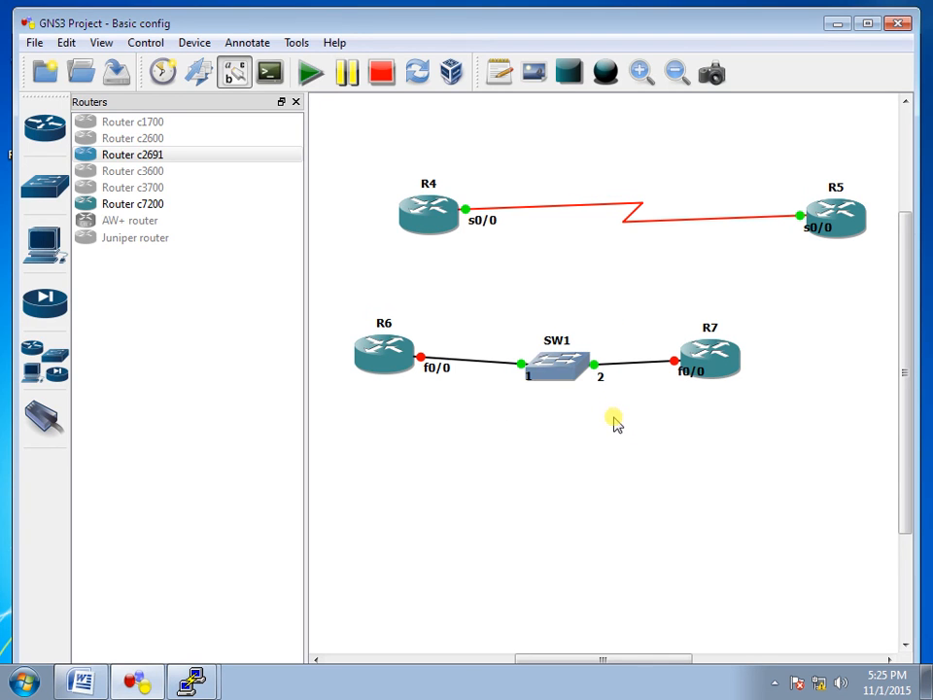
left_click(137, 158)
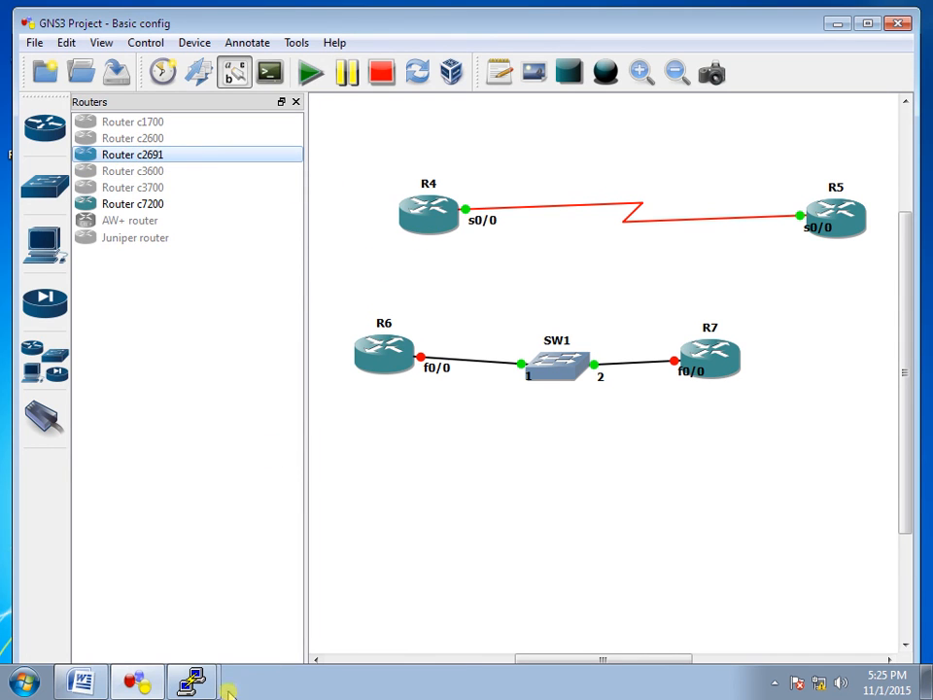
Step: Switch to router R4's PuTTY console and enter global configuration mode with conf t
left_click(186, 682)
left_click(177, 618)
key("Return")
key("Return")
type("co")
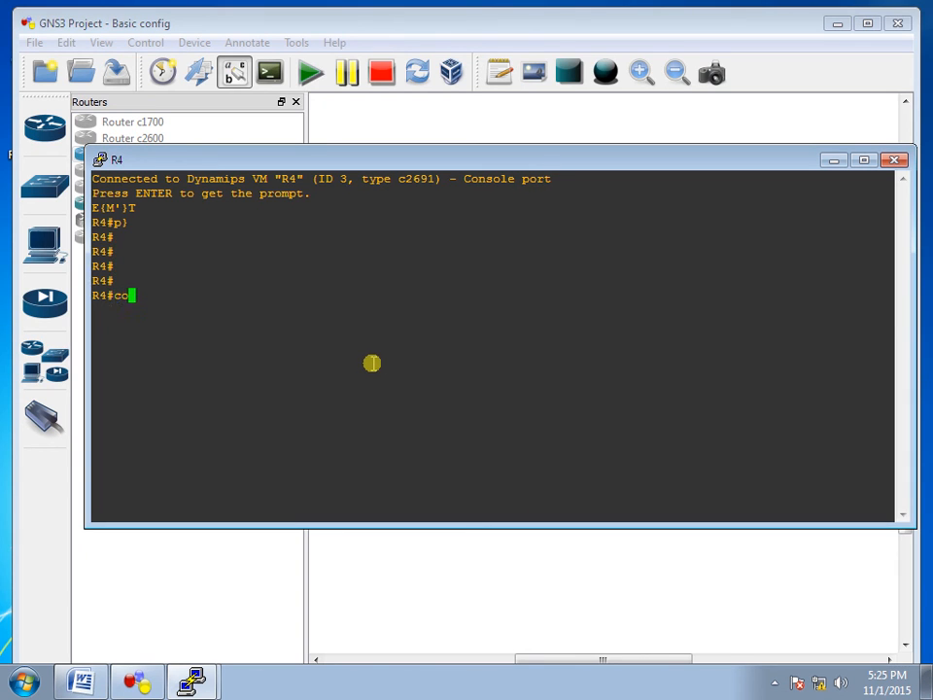
type("nf t")
key("Return")
key("Return")
key("Return")
Step: Assign IP address 10.0.0.1 with mask 255.0.0.0 to R4's fa0/0 interface and enable it with no shutdown
type("int fa0/0")
key("Return")
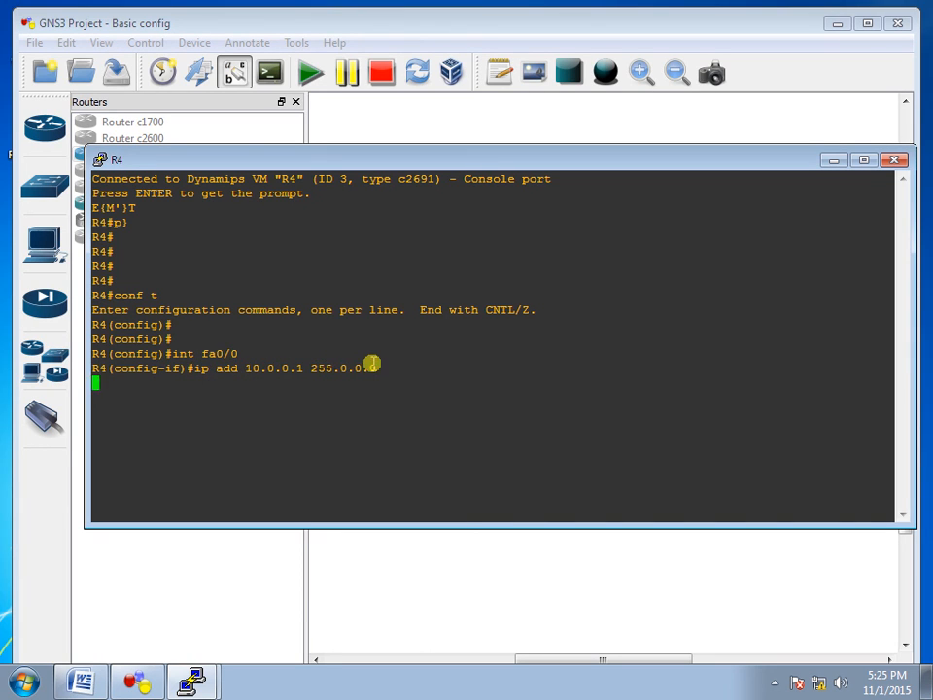
type("h")
key("Tab")
key("Return")
key("Return")
key("Return")
key("Return")
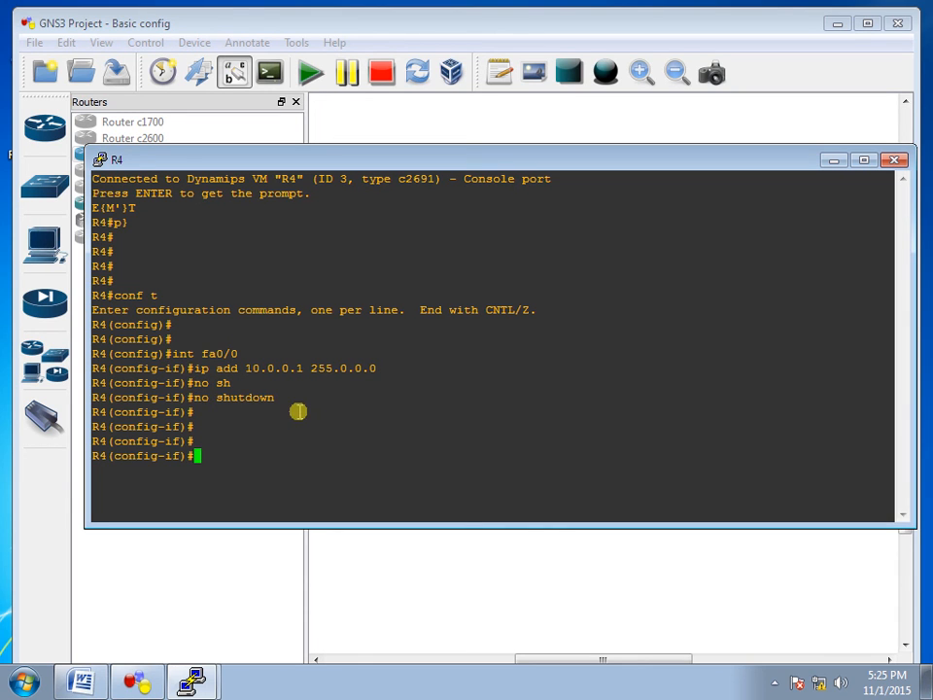
Step: Minimize the R4 console and return to the GNS3 topology
key("alt+space")
key("n")
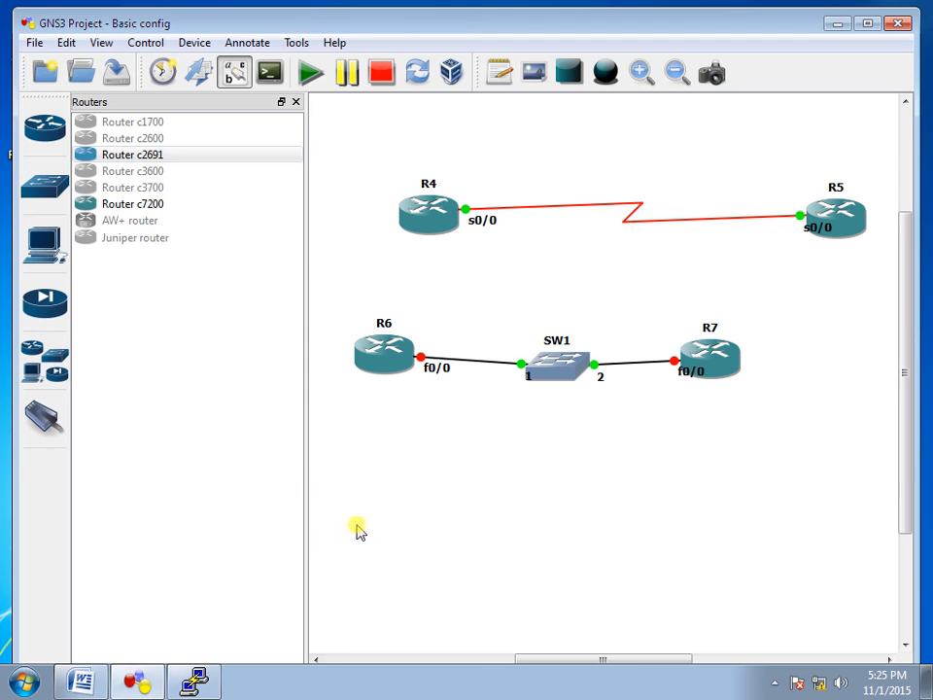
left_click_drag(346, 165, 796, 451)
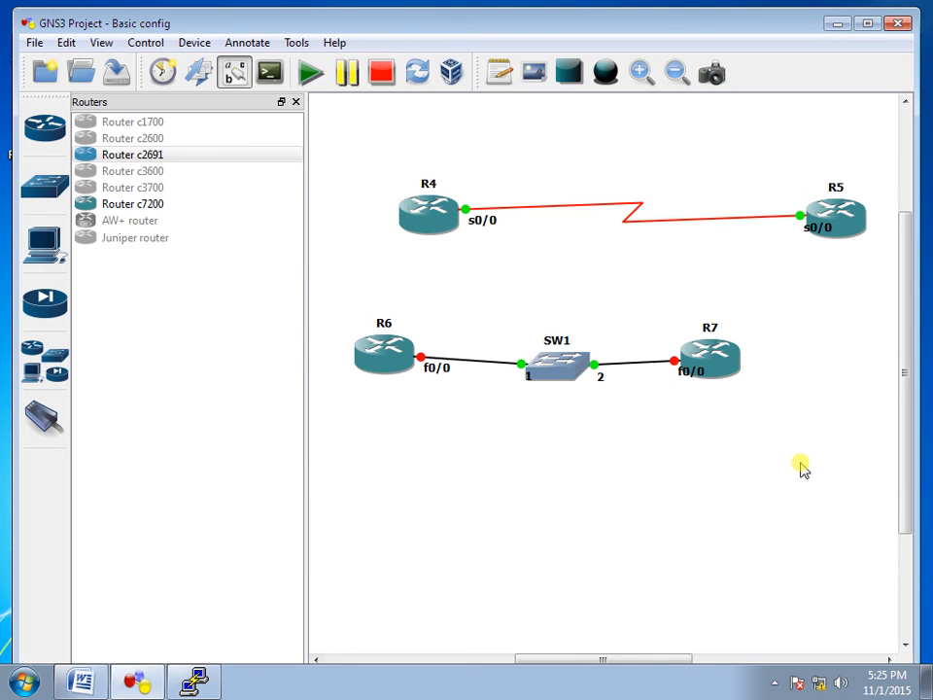